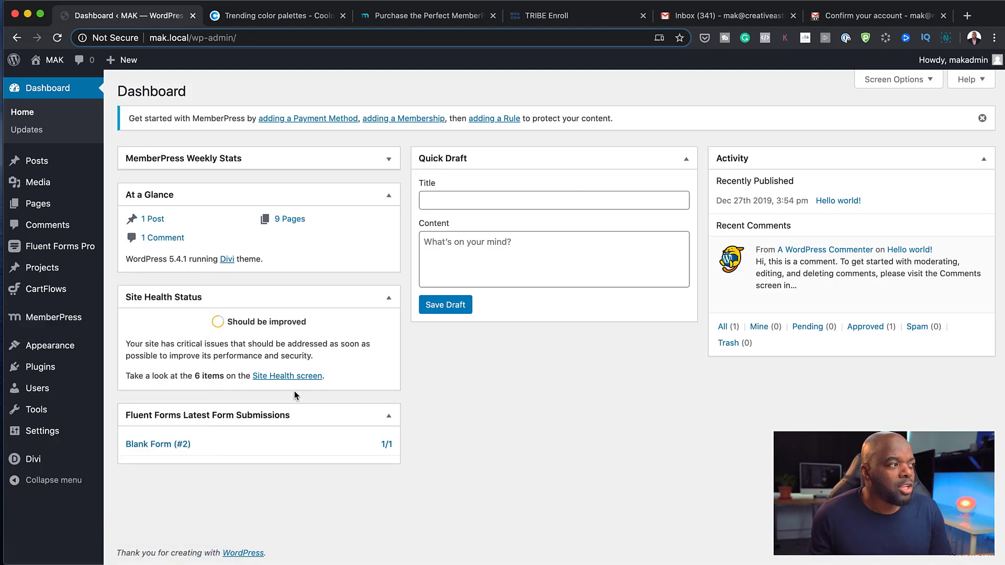
Expand the MemberPress Weekly Stats dashboard widget and go to the full MemberPress Reports
{"action": "left_click", "coordinate": [390, 160]}
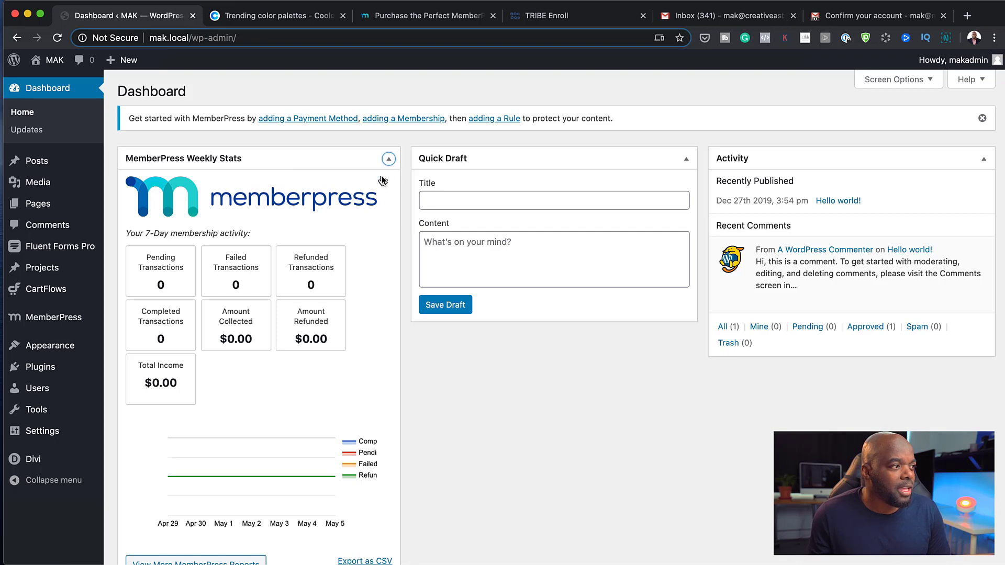
{"action": "scroll", "coordinate": [309, 390], "scroll_direction": "down", "scroll_amount": 2}
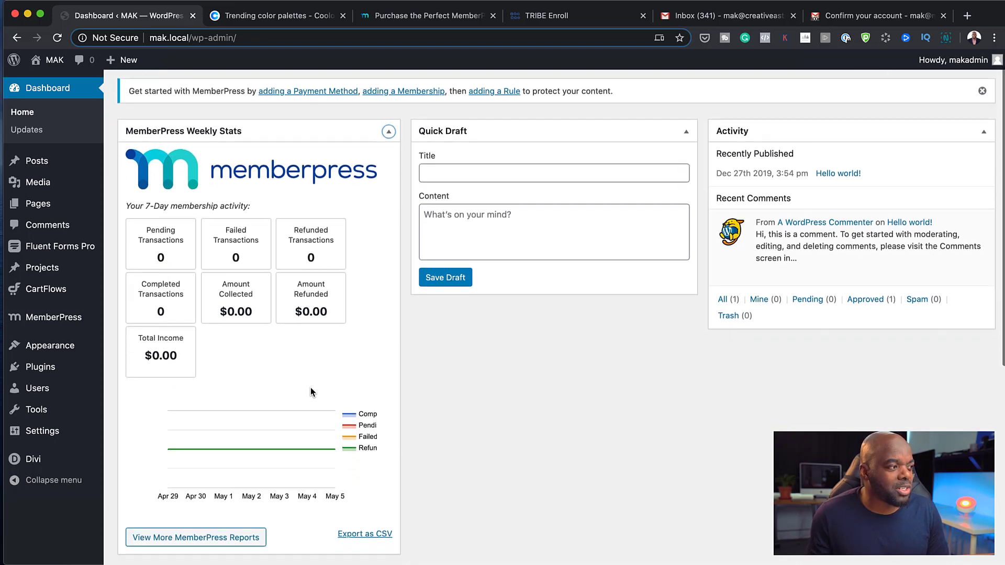
{"action": "scroll", "coordinate": [311, 388], "scroll_direction": "down", "scroll_amount": 2}
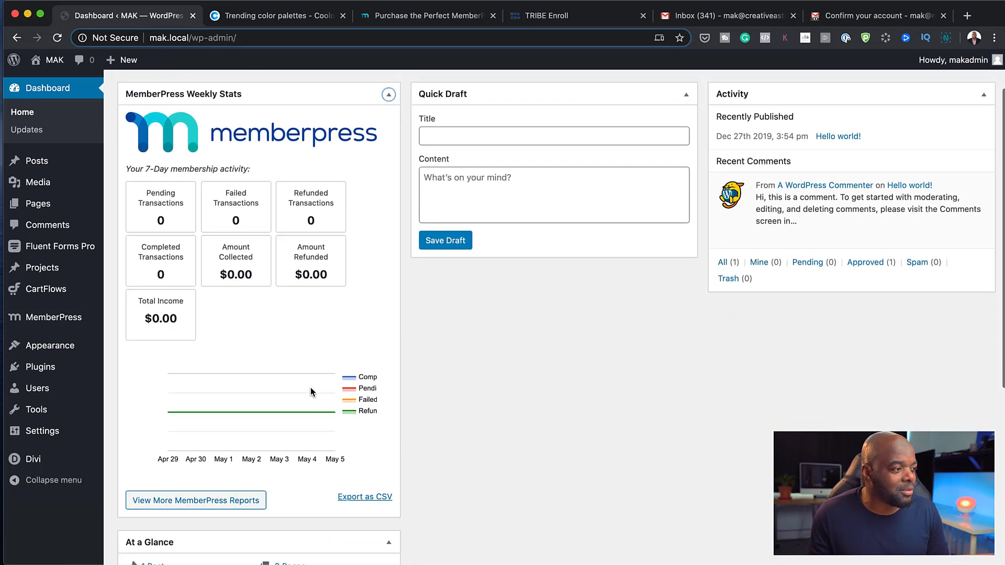
{"action": "scroll", "coordinate": [306, 483], "scroll_direction": "down", "scroll_amount": 1}
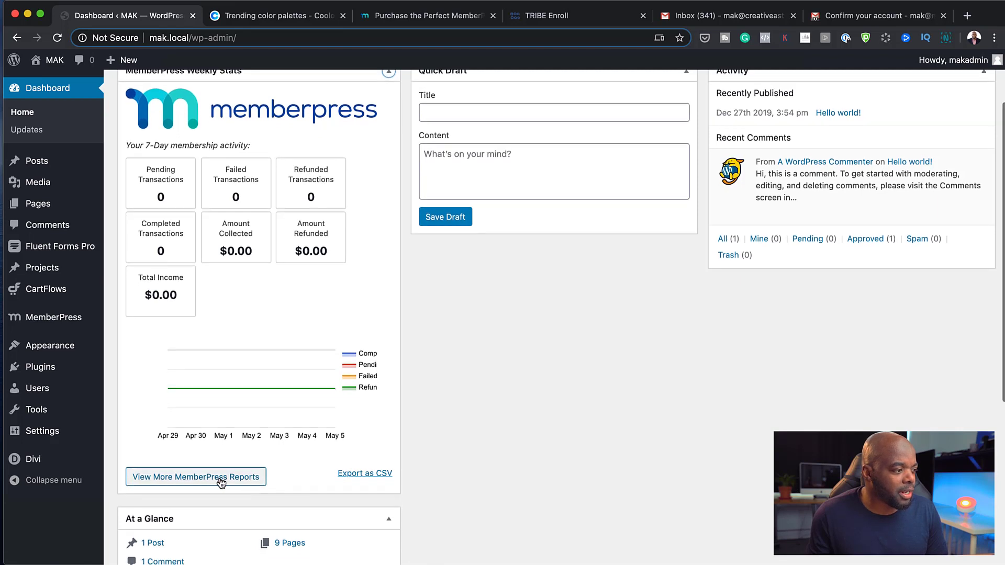
{"action": "left_click", "coordinate": [203, 481]}
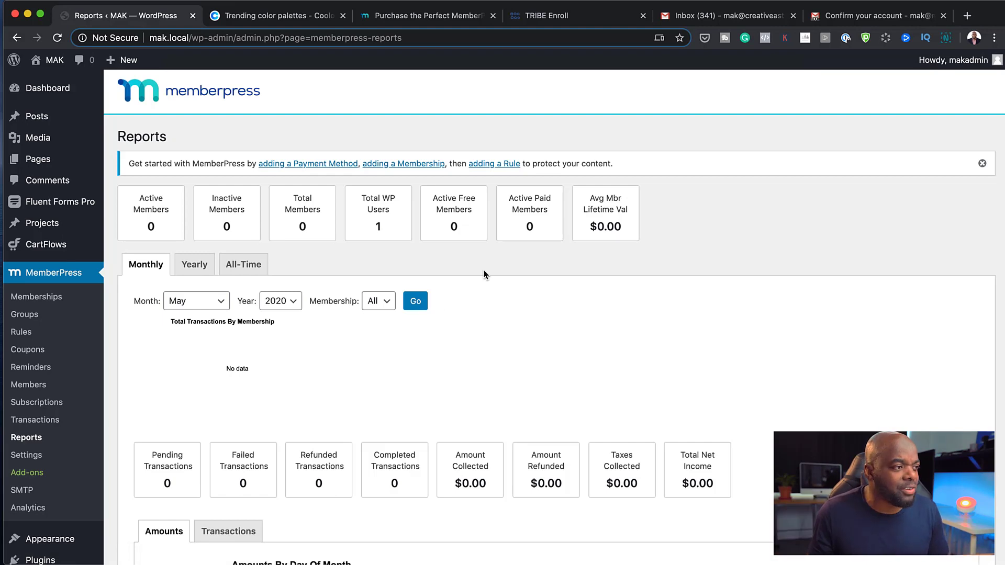
Compare the Yearly and All-Time report views, then return to Monthly and scroll the charts
{"action": "scroll", "coordinate": [598, 377], "scroll_direction": "down", "scroll_amount": 5}
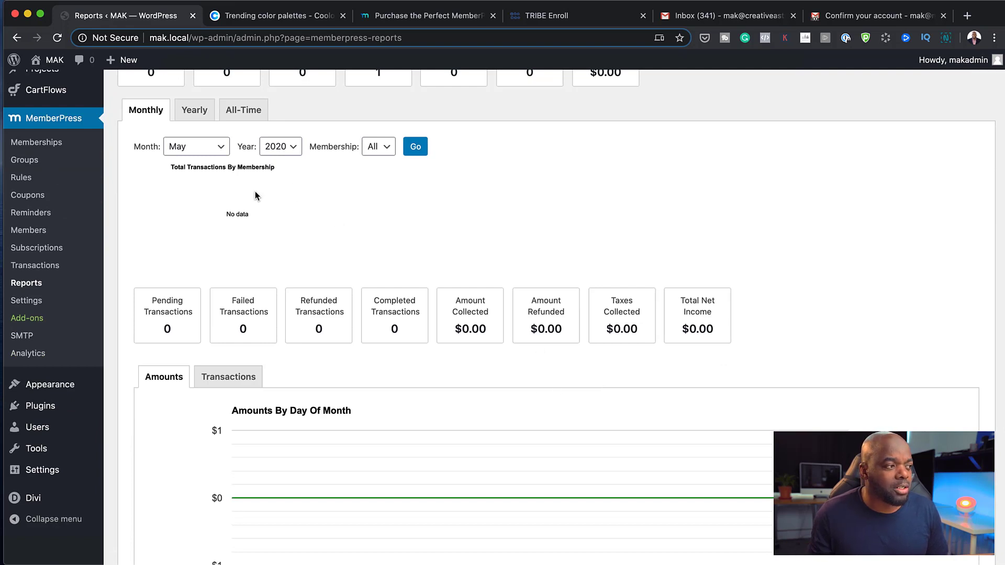
{"action": "scroll", "coordinate": [783, 392], "scroll_direction": "up", "scroll_amount": 5}
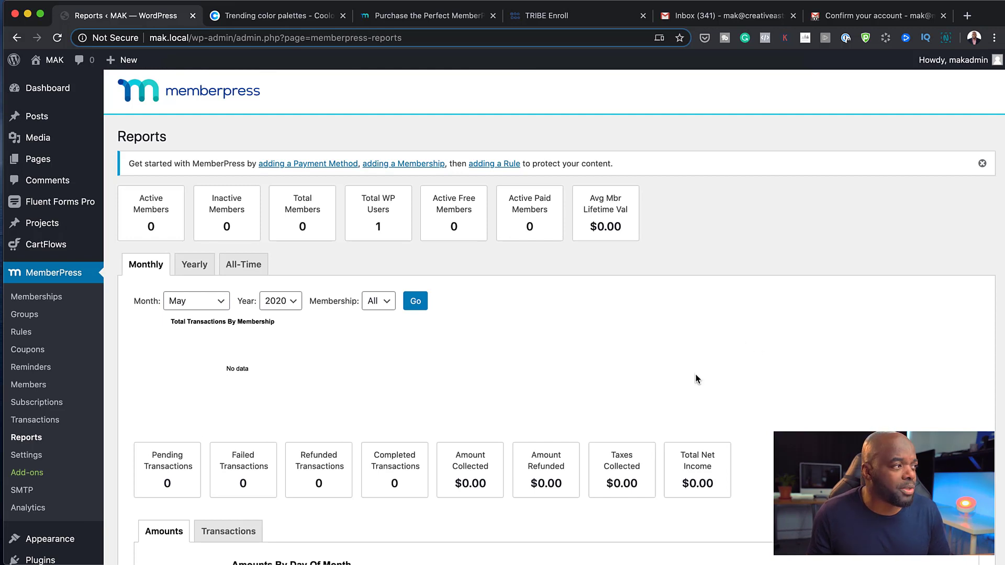
{"action": "left_click", "coordinate": [194, 266]}
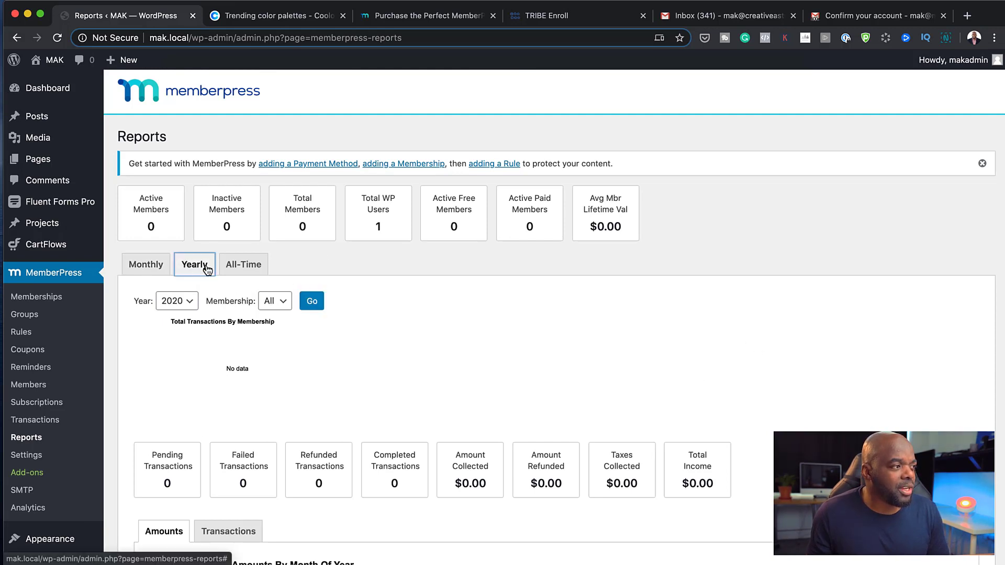
{"action": "left_click", "coordinate": [255, 267]}
{"action": "left_click", "coordinate": [146, 265]}
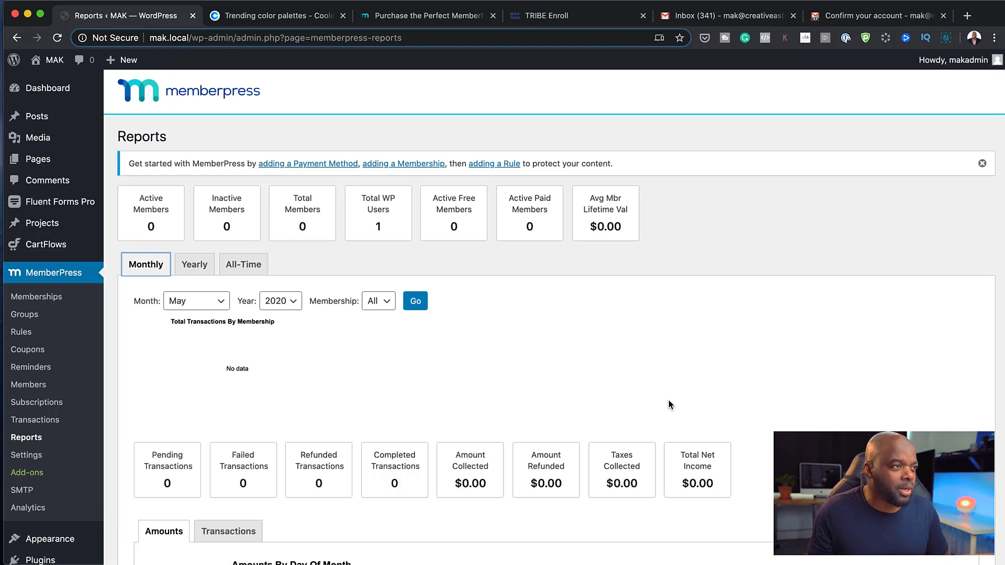
{"action": "scroll", "coordinate": [593, 366], "scroll_direction": "down", "scroll_amount": 3}
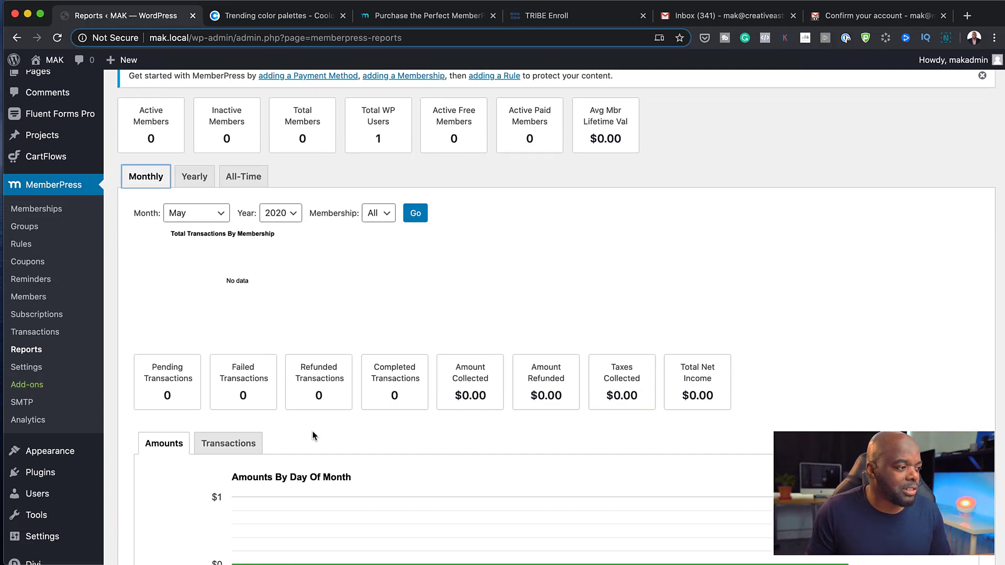
{"action": "scroll", "coordinate": [317, 430], "scroll_direction": "down", "scroll_amount": 3}
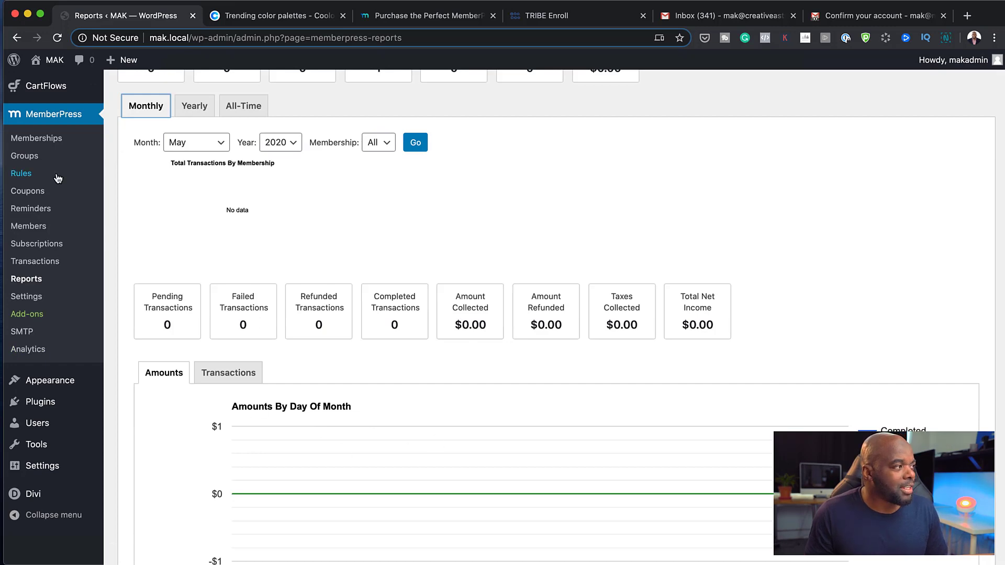
Add a new membership titled 'Silver' and keep its access duration at Lifetime
{"action": "left_click", "coordinate": [46, 144]}
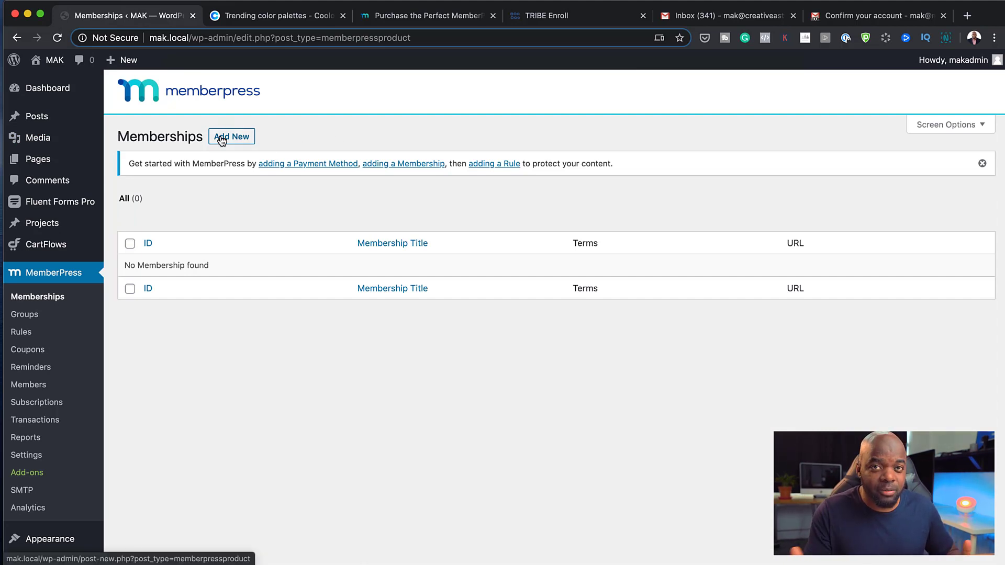
{"action": "left_click", "coordinate": [222, 139]}
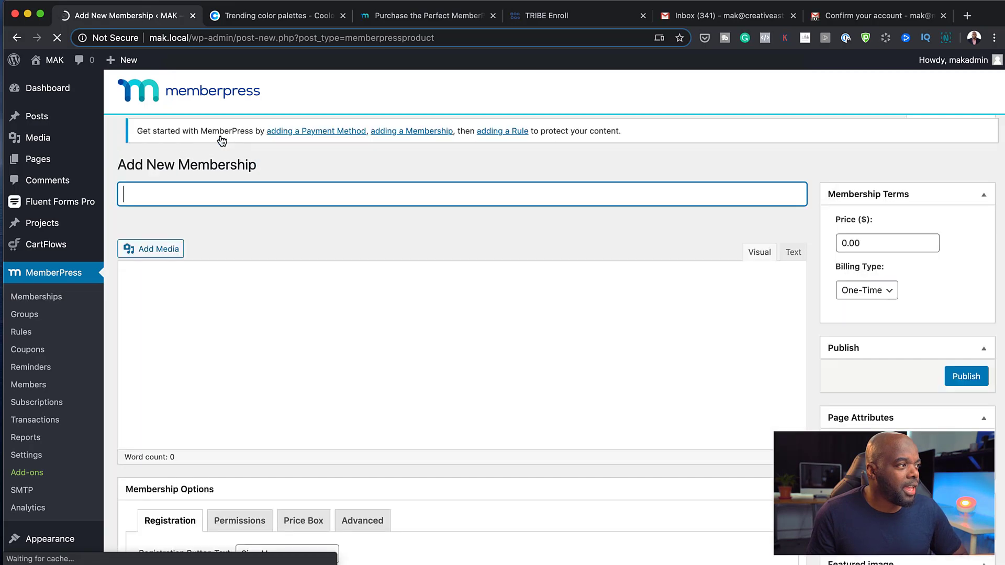
{"action": "type", "text": "S"}
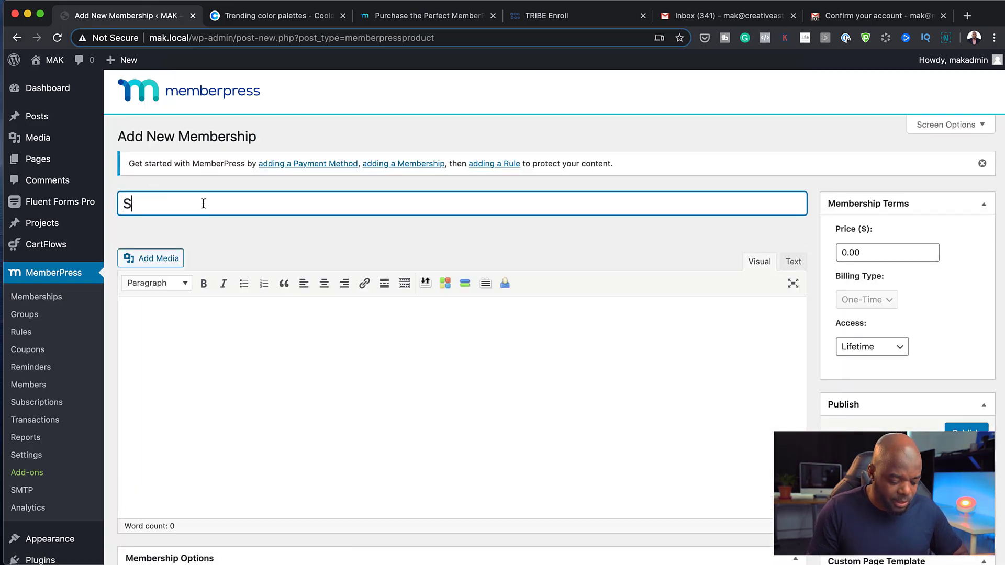
{"action": "type", "text": "ilver"}
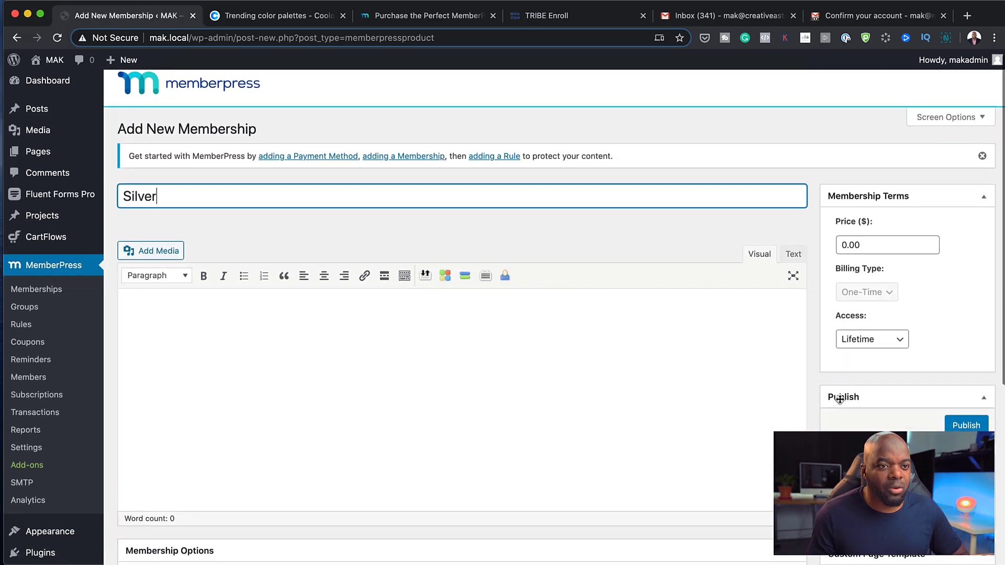
{"action": "scroll", "coordinate": [838, 401], "scroll_direction": "down", "scroll_amount": 3}
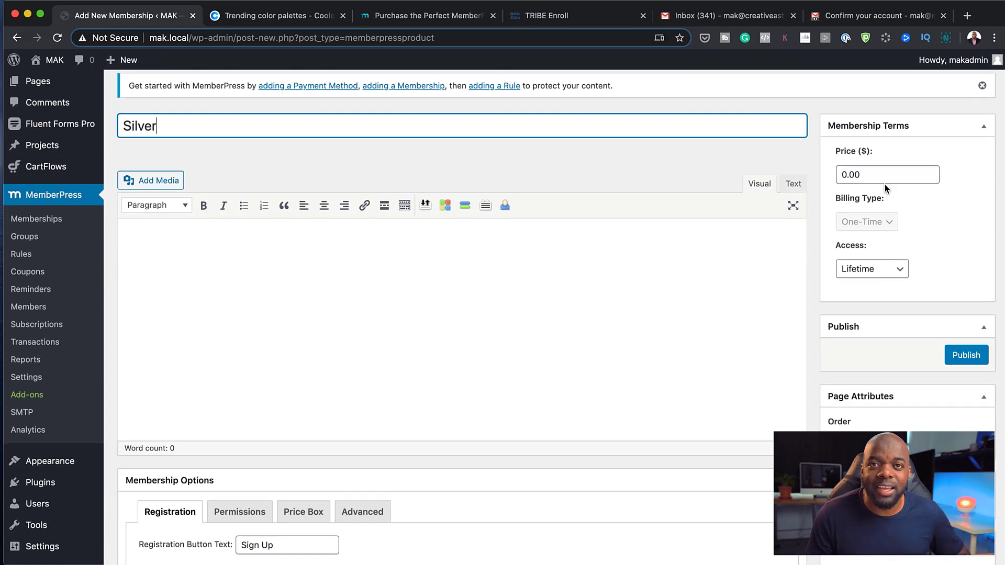
{"action": "left_click", "coordinate": [901, 273]}
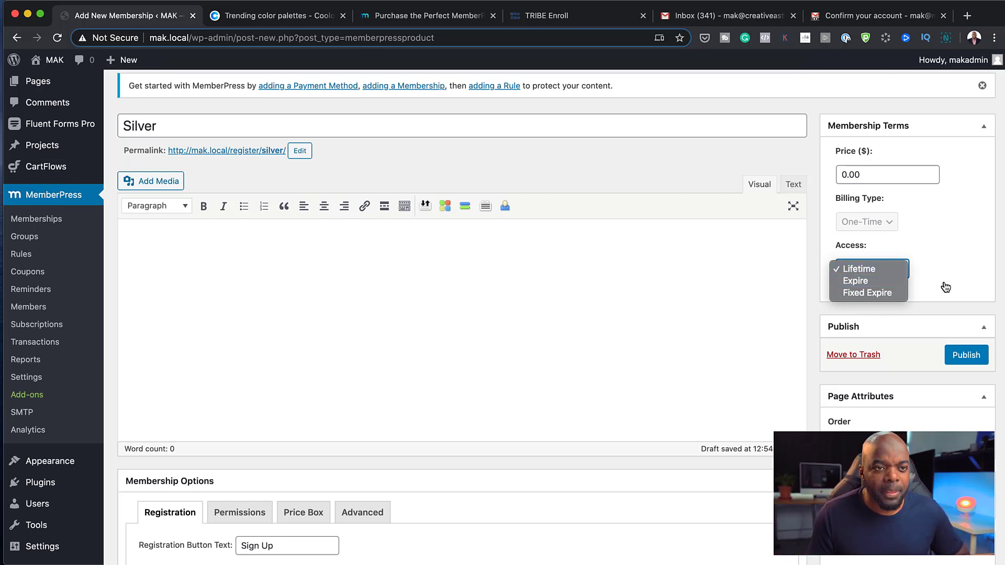
{"action": "left_click", "coordinate": [869, 271]}
{"action": "left_click", "coordinate": [872, 274]}
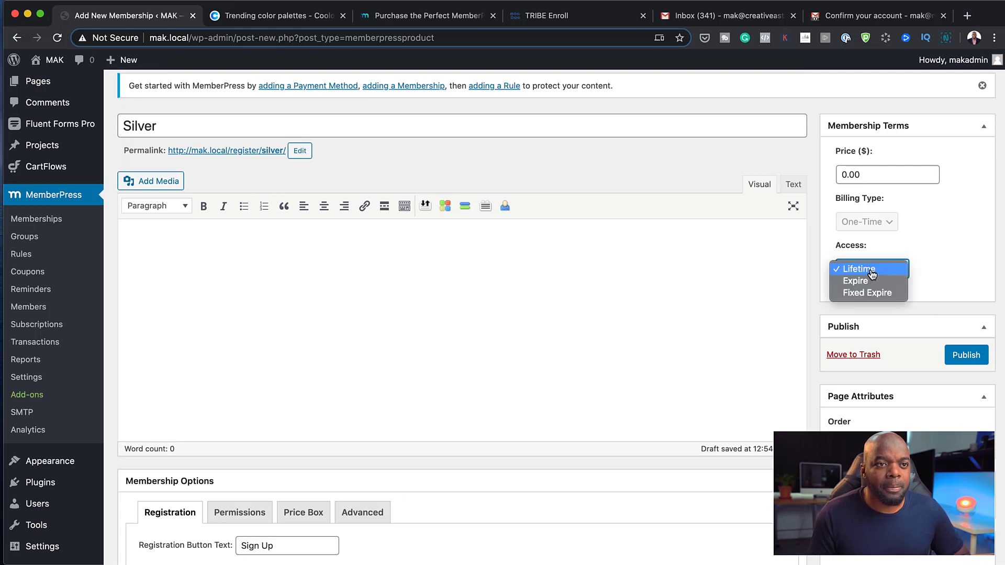
{"action": "left_click", "coordinate": [863, 170]}
{"action": "left_click", "coordinate": [843, 174]}
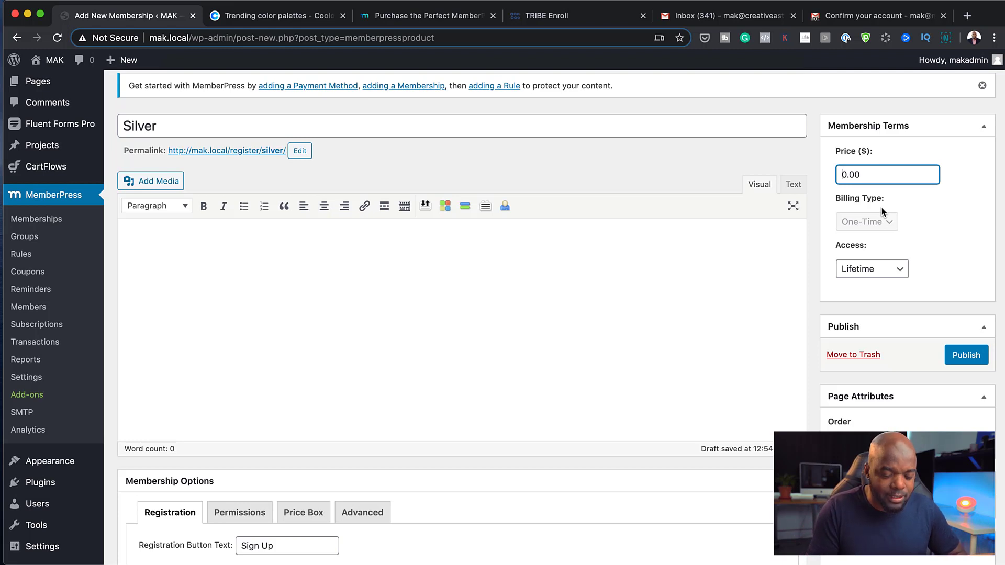
Set the Silver membership price to 99.00, keeping Lifetime access
{"action": "type", "text": "9"}
{"action": "key", "text": "Delete"}
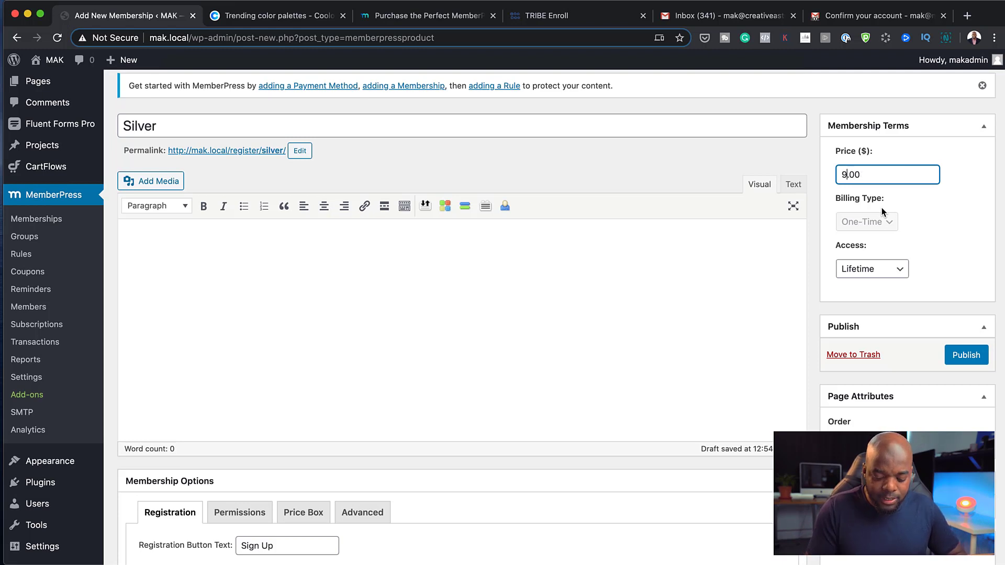
{"action": "type", "text": "9"}
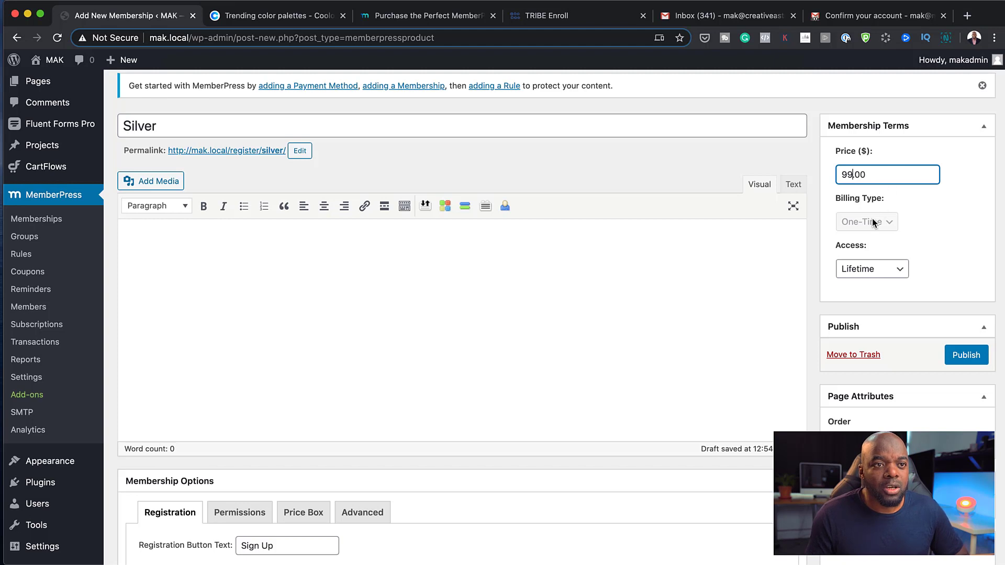
{"action": "left_click", "coordinate": [896, 269]}
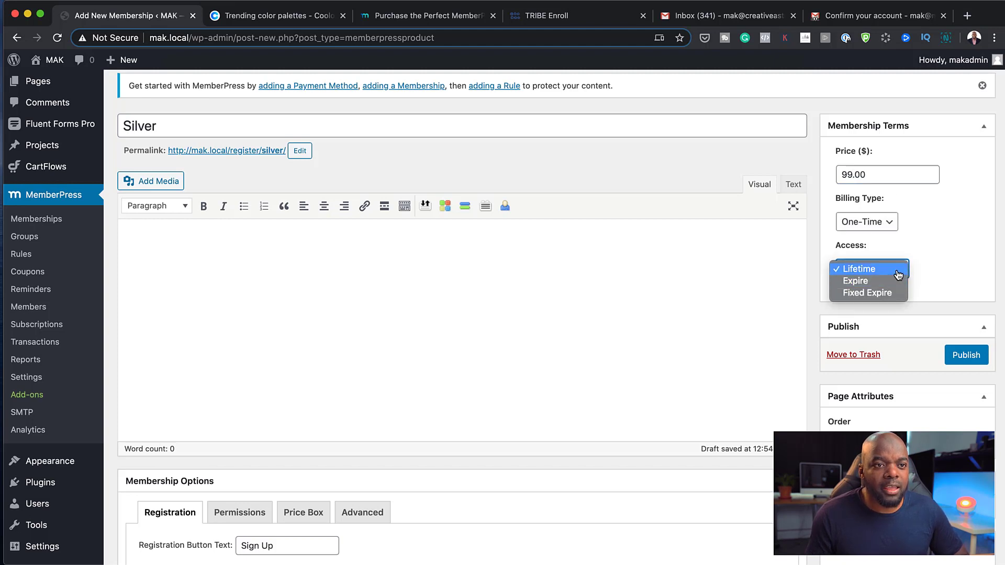
{"action": "left_click", "coordinate": [897, 270]}
Switch the billing type to Recurring with a Monthly interval
{"action": "left_click", "coordinate": [887, 224]}
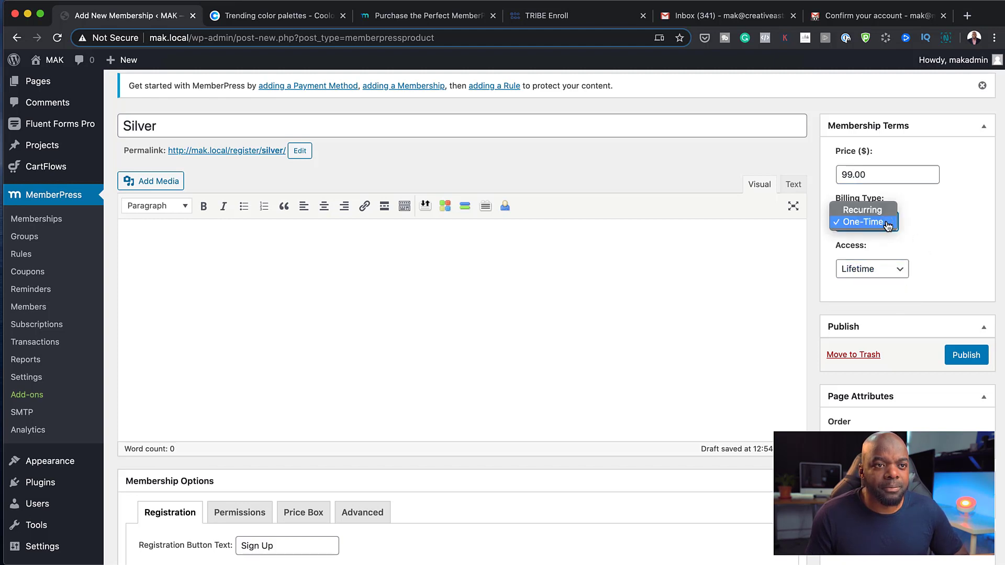
{"action": "left_click", "coordinate": [886, 215]}
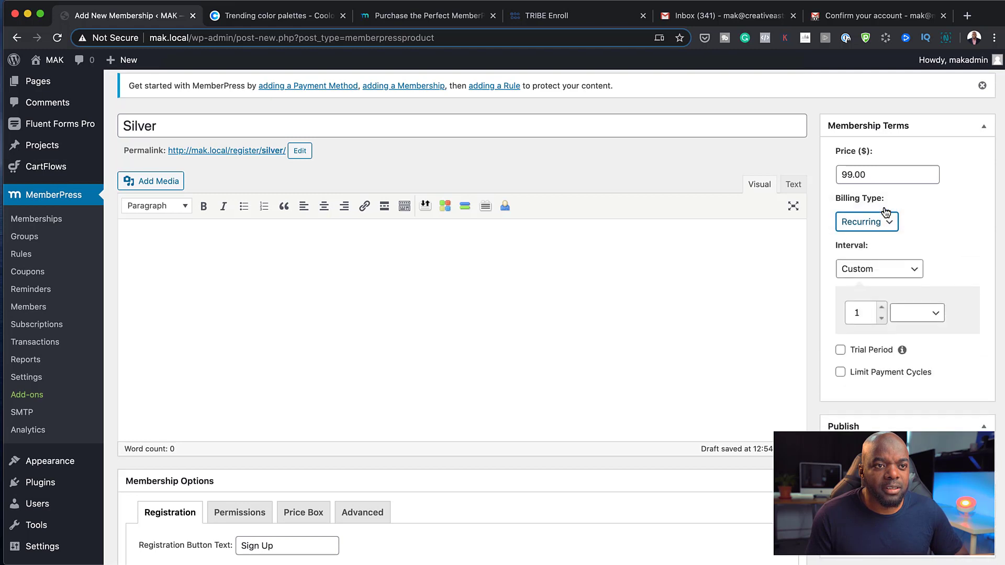
{"action": "left_click", "coordinate": [913, 273]}
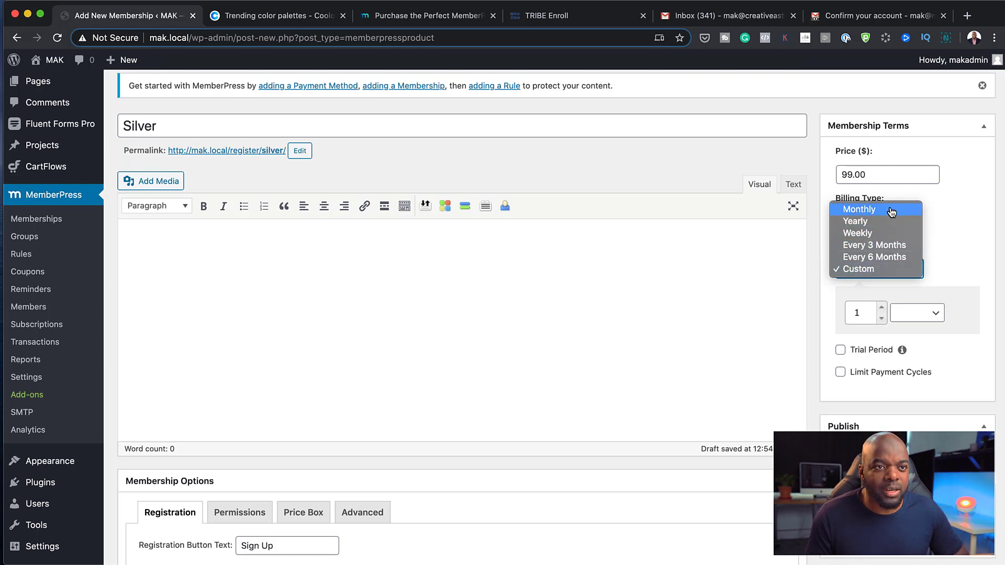
{"action": "left_click", "coordinate": [885, 209]}
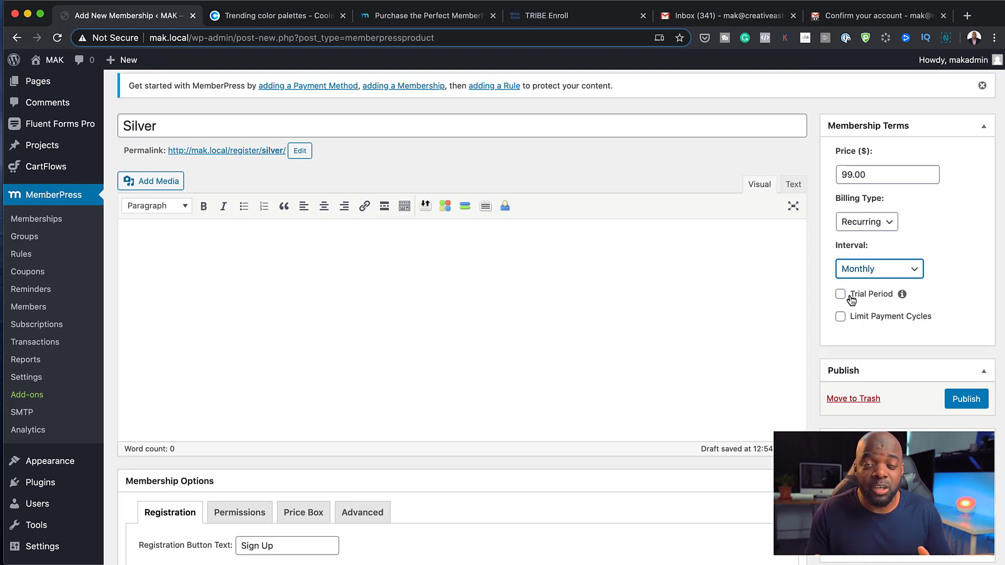
Try a 7-day trial period, then switch it off so Silver bills 99.00 monthly
{"action": "left_click", "coordinate": [840, 295]}
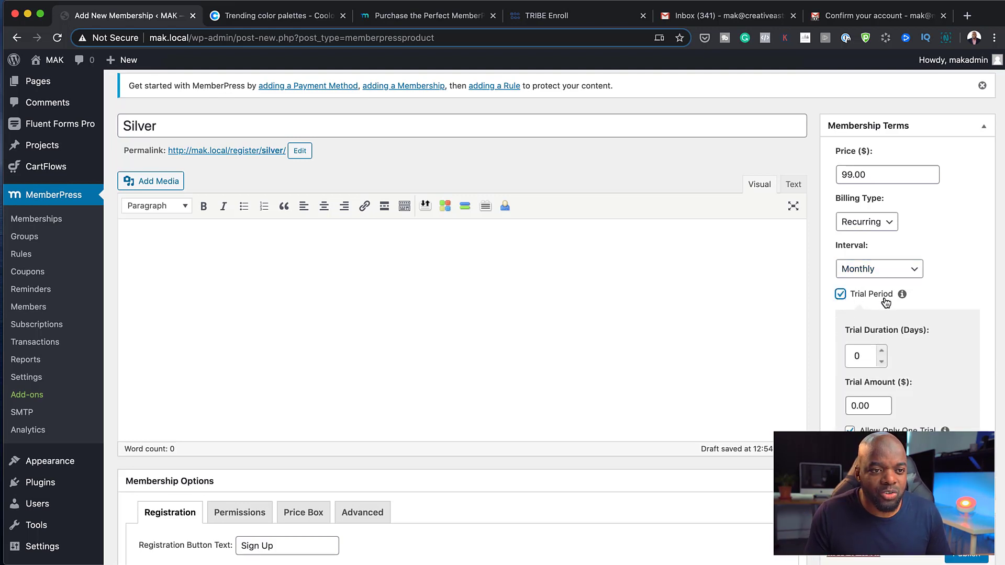
{"action": "left_click_drag", "start_coordinate": [870, 365], "coordinate": [848, 358]}
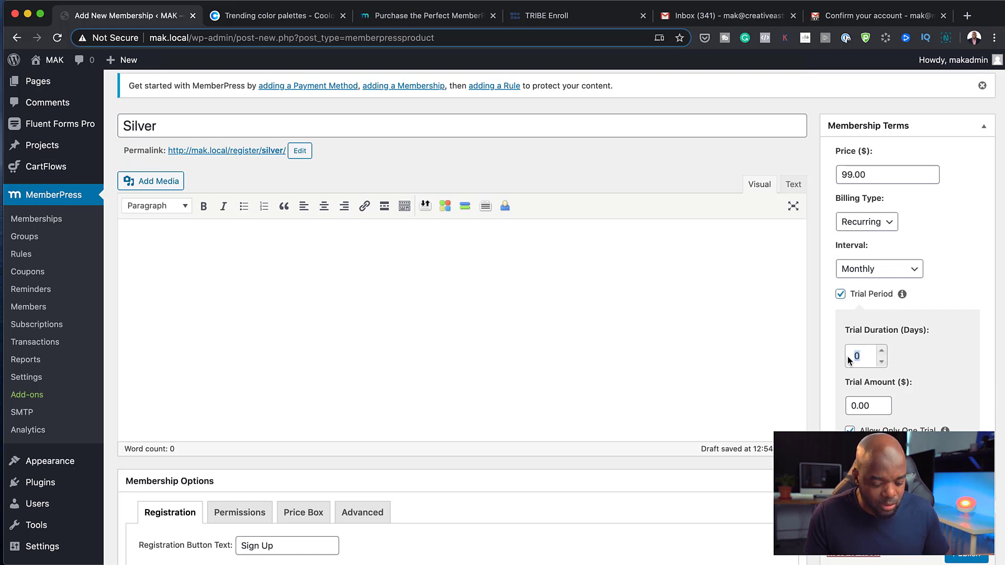
{"action": "type", "text": "7"}
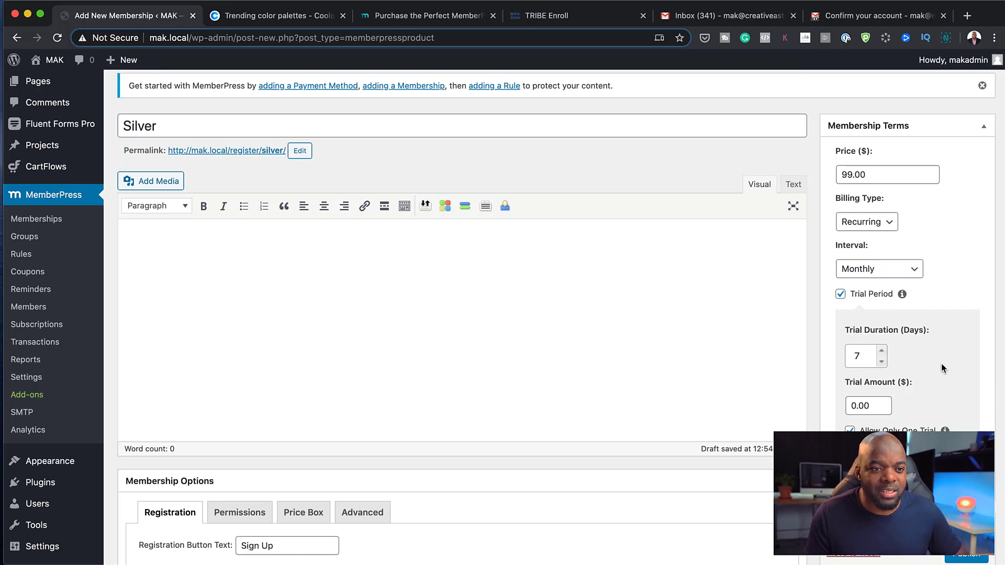
{"action": "scroll", "coordinate": [941, 363], "scroll_direction": "down", "scroll_amount": 1}
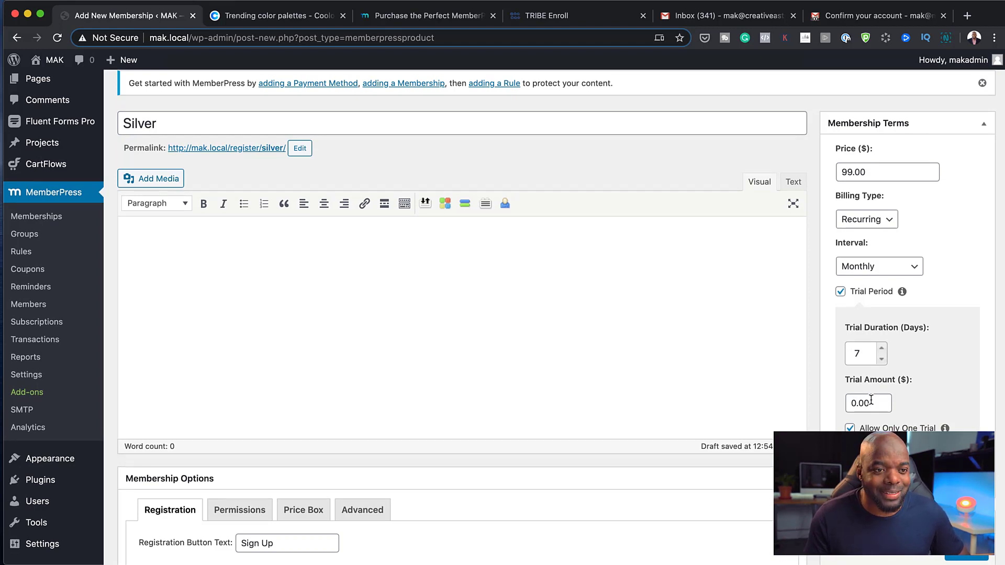
{"action": "scroll", "coordinate": [870, 401], "scroll_direction": "down", "scroll_amount": 1}
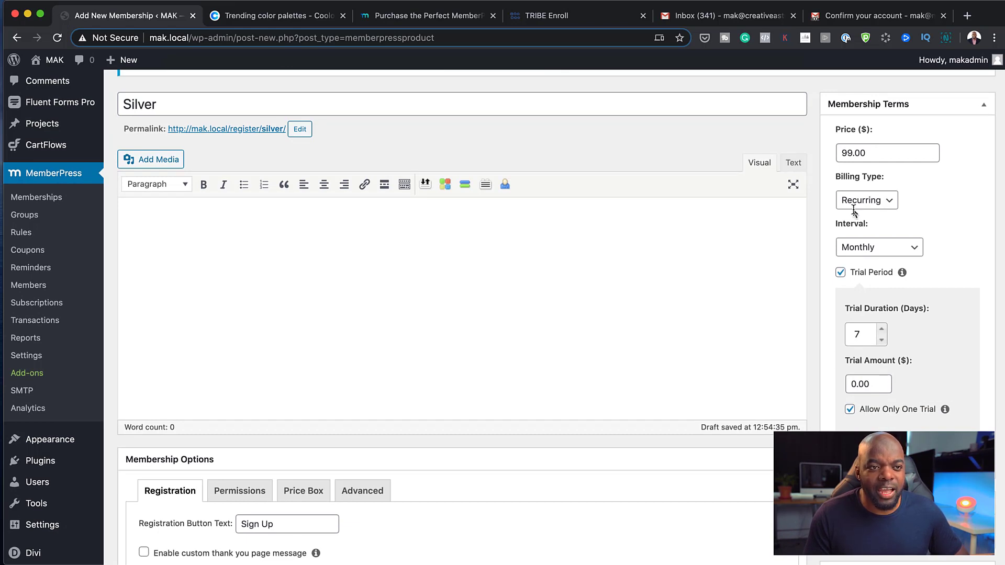
{"action": "left_click", "coordinate": [841, 273]}
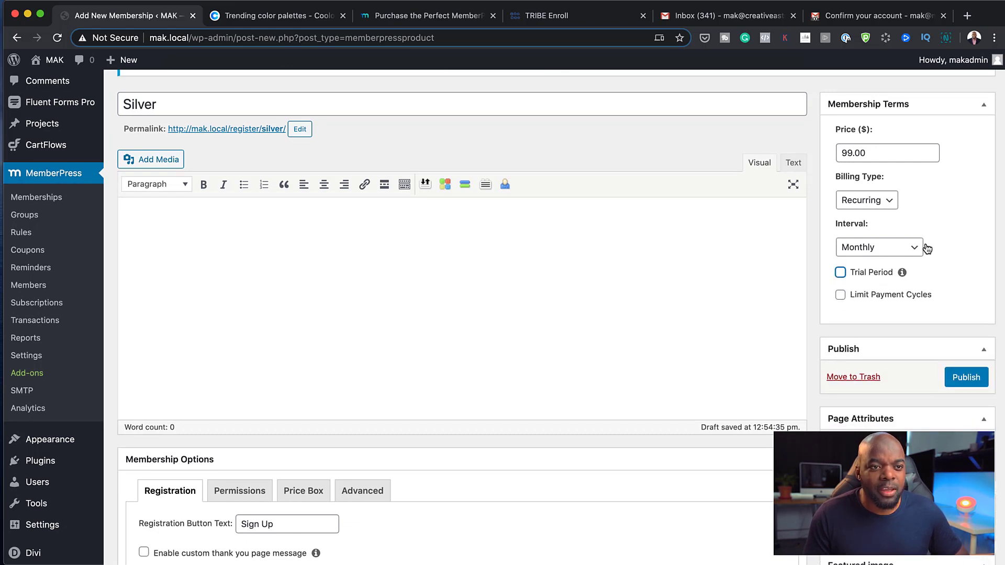
{"action": "scroll", "coordinate": [911, 354], "scroll_direction": "down", "scroll_amount": 3}
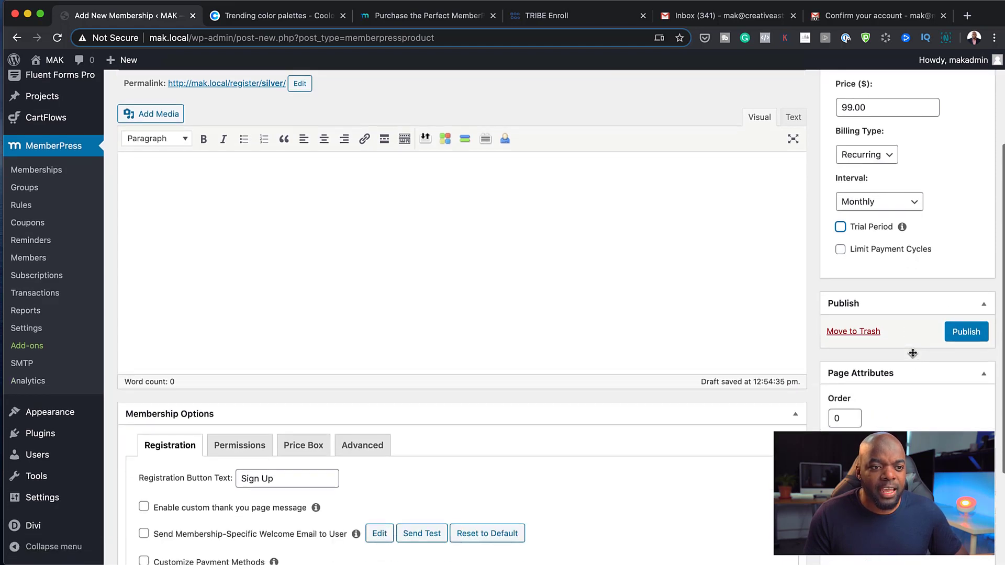
{"action": "scroll", "coordinate": [910, 371], "scroll_direction": "down", "scroll_amount": 2}
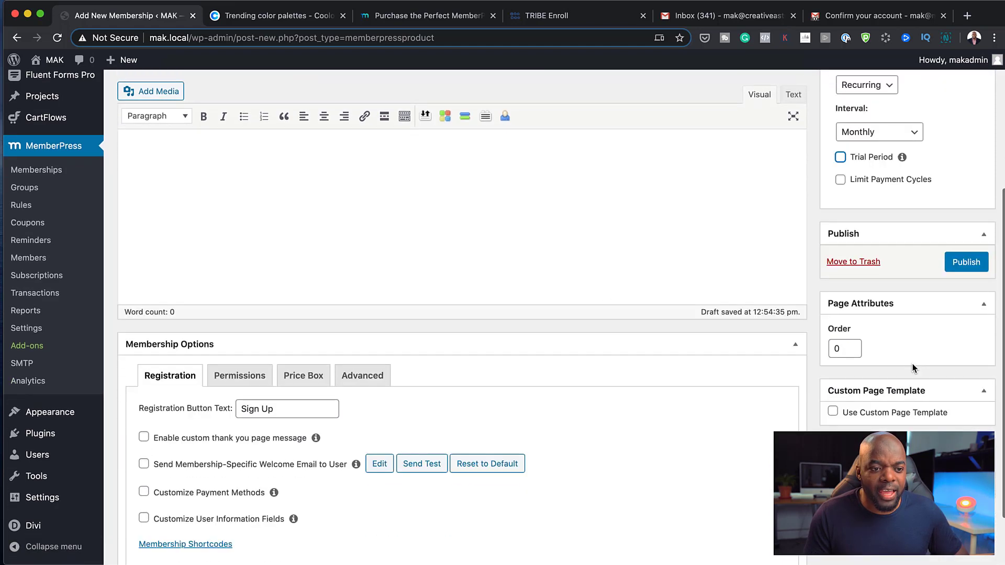
Publish the Silver membership and scroll down to its Membership Options
{"action": "left_click", "coordinate": [968, 263]}
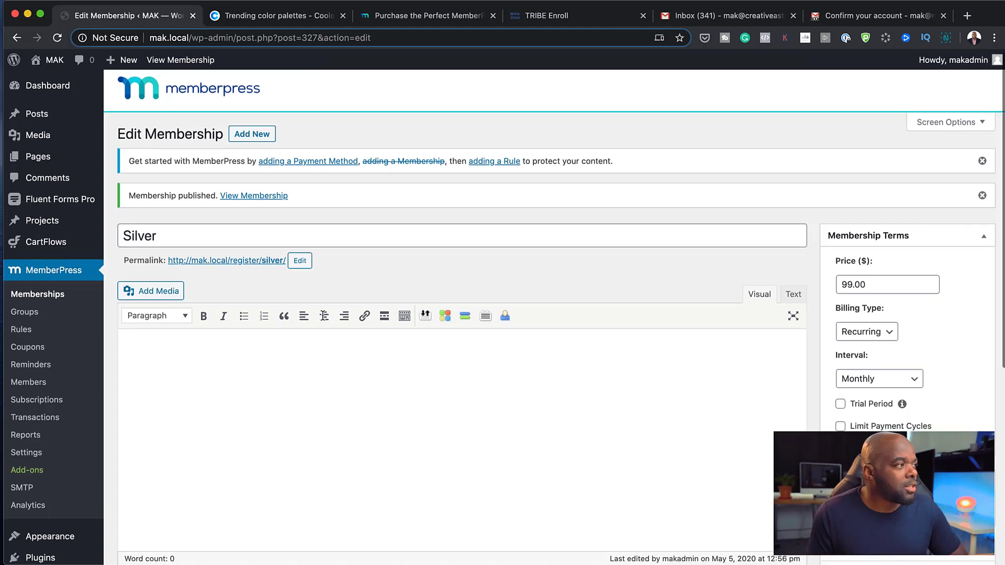
{"action": "scroll", "coordinate": [456, 331], "scroll_direction": "down", "scroll_amount": 1}
{"action": "scroll", "coordinate": [456, 330], "scroll_direction": "down", "scroll_amount": 6}
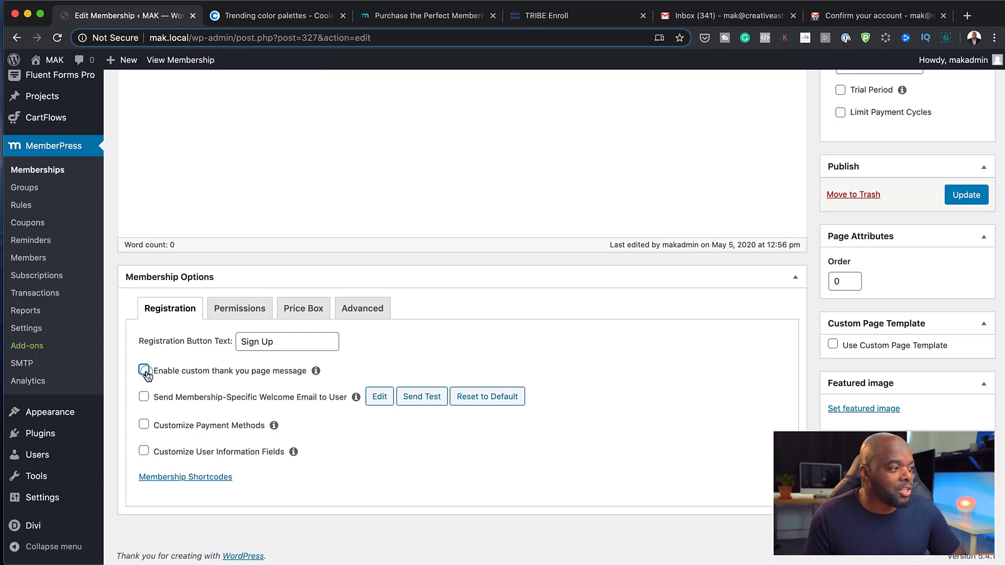
Turn on a custom thank-you page for Silver's registration, set to Auto Create New Page
{"action": "left_click", "coordinate": [143, 370]}
{"action": "scroll", "coordinate": [357, 494], "scroll_direction": "down", "scroll_amount": 1}
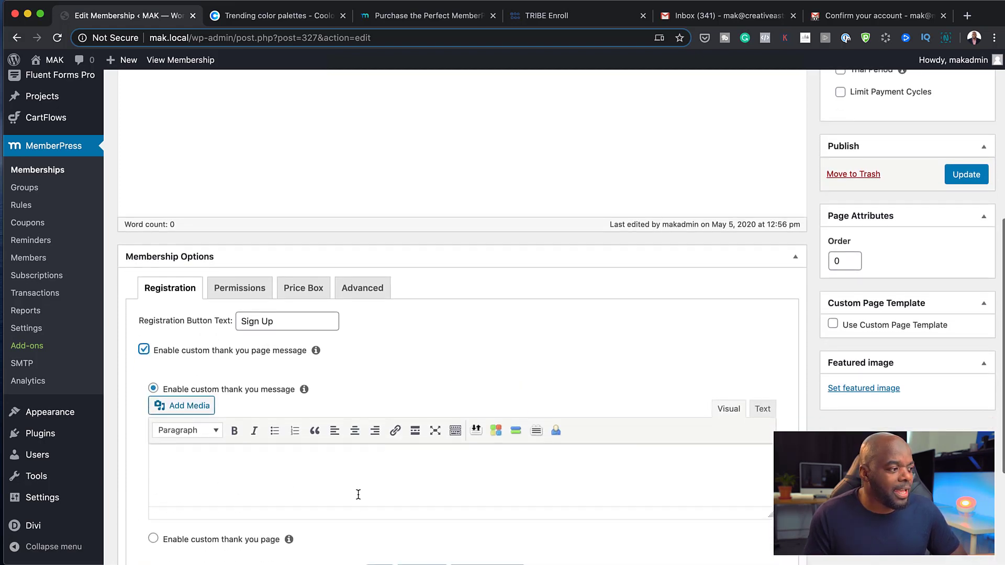
{"action": "scroll", "coordinate": [358, 495], "scroll_direction": "down", "scroll_amount": 2}
{"action": "left_click", "coordinate": [173, 388]}
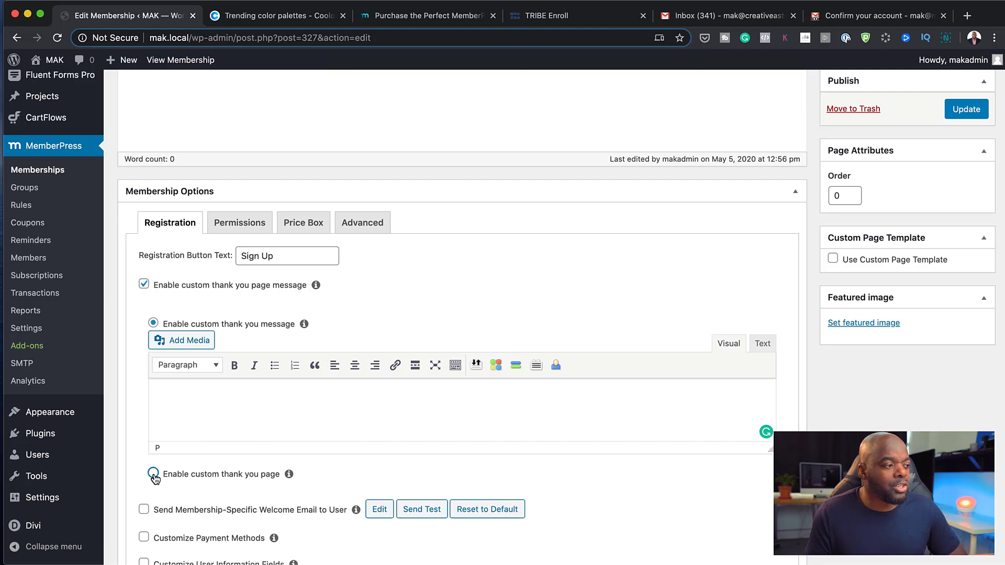
{"action": "left_click", "coordinate": [153, 474]}
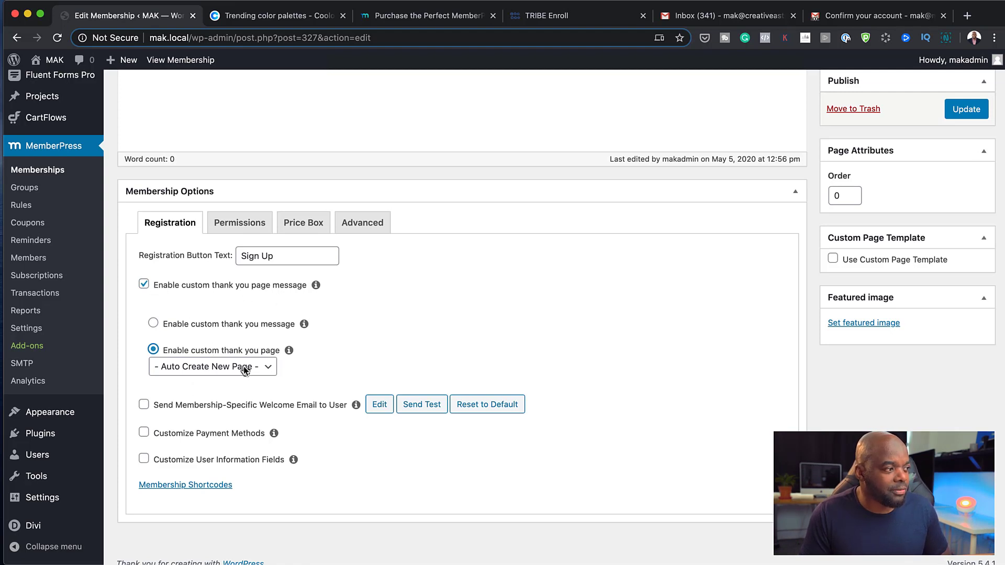
{"action": "triple_click", "coordinate": [296, 256]}
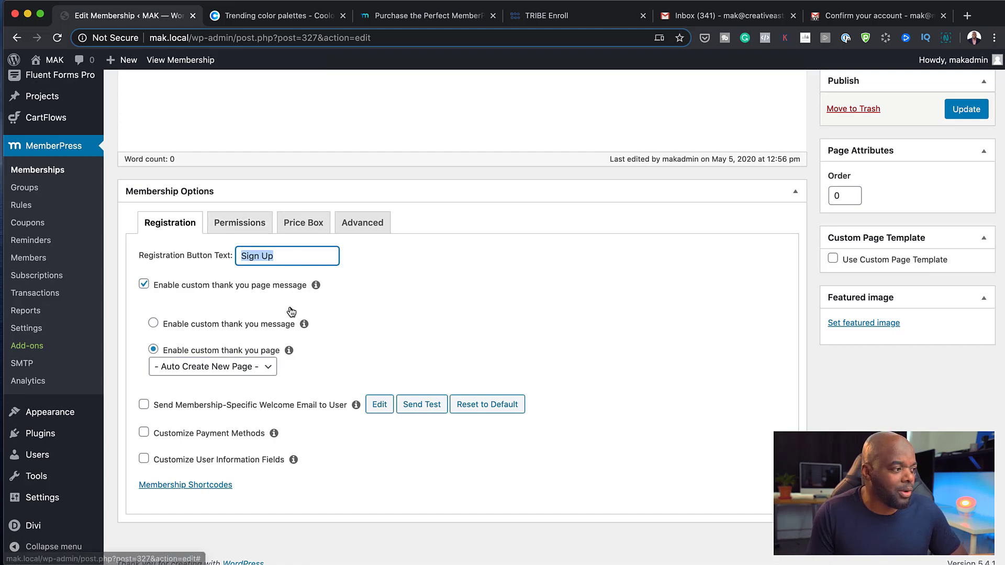
{"action": "scroll", "coordinate": [469, 335], "scroll_direction": "up", "scroll_amount": 3}
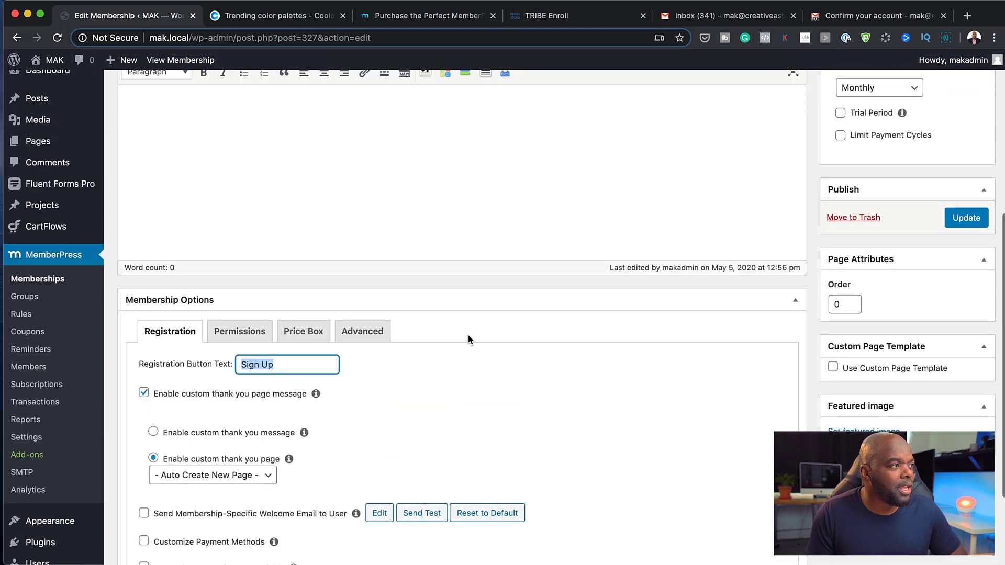
{"action": "scroll", "coordinate": [468, 335], "scroll_direction": "up", "scroll_amount": 6}
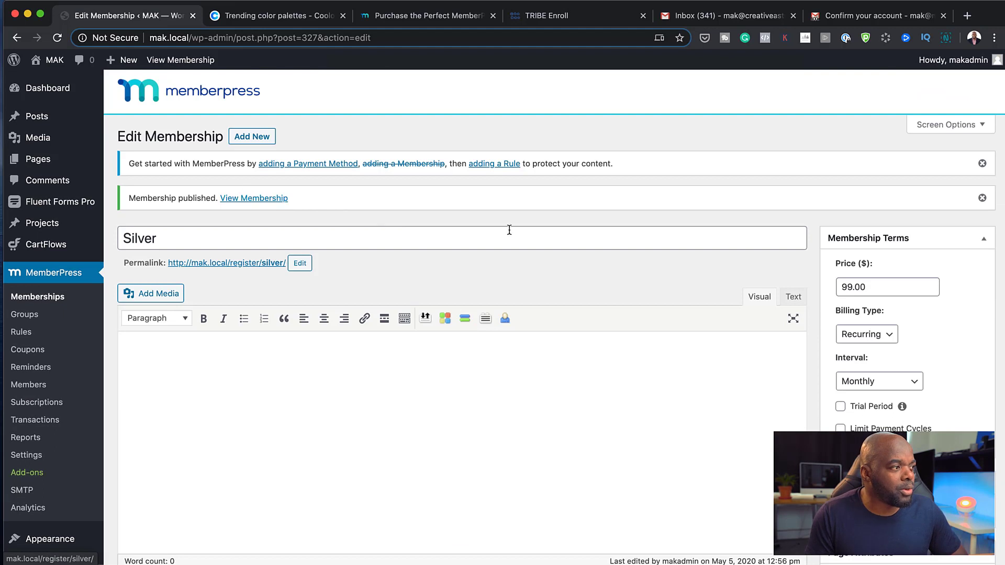
Check the Hello world! post's MemberPress Unauthorized Access options, then head for MemberPress Rules
{"action": "mouse_move", "coordinate": [47, 121]}
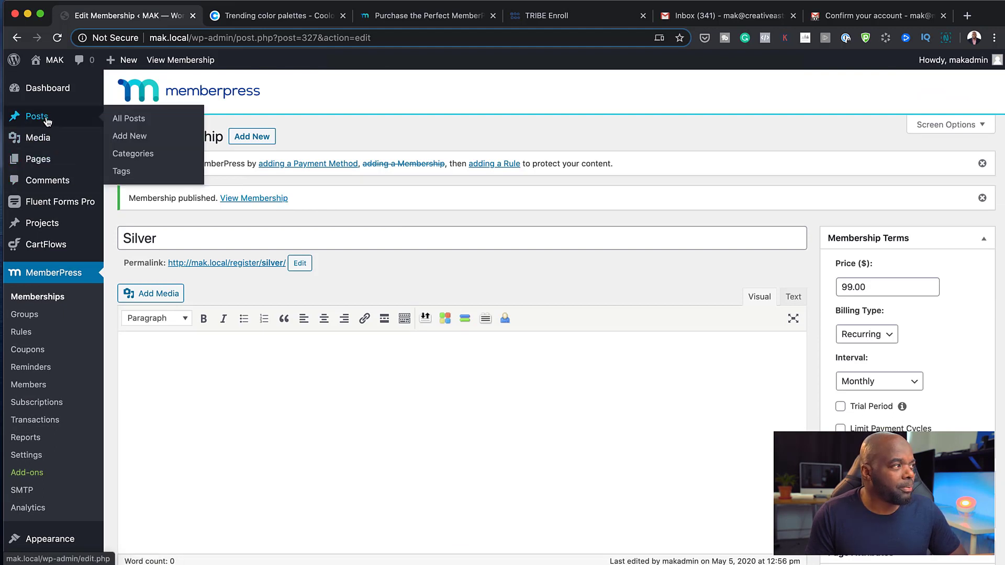
{"action": "left_click", "coordinate": [131, 119]}
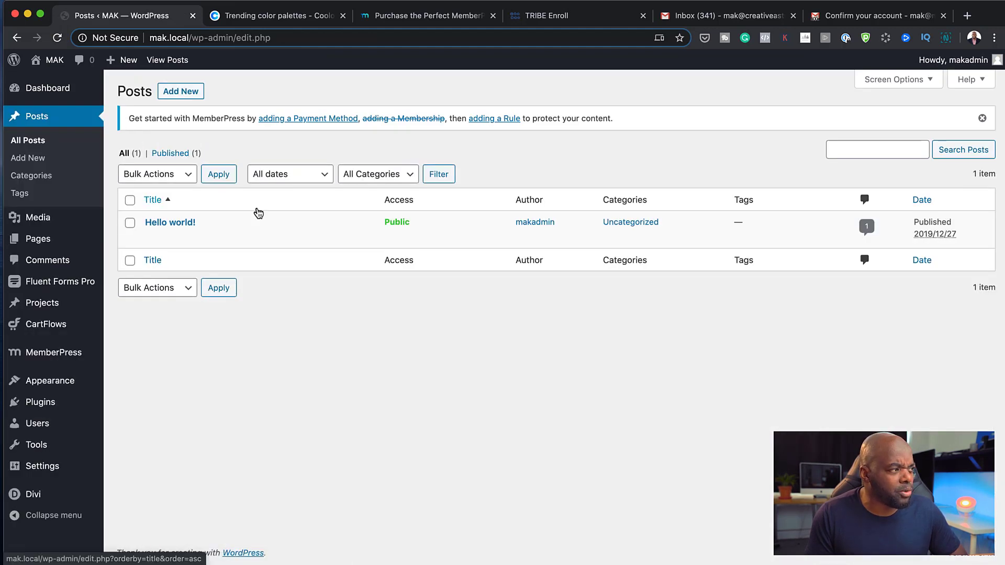
{"action": "mouse_move", "coordinate": [232, 235]}
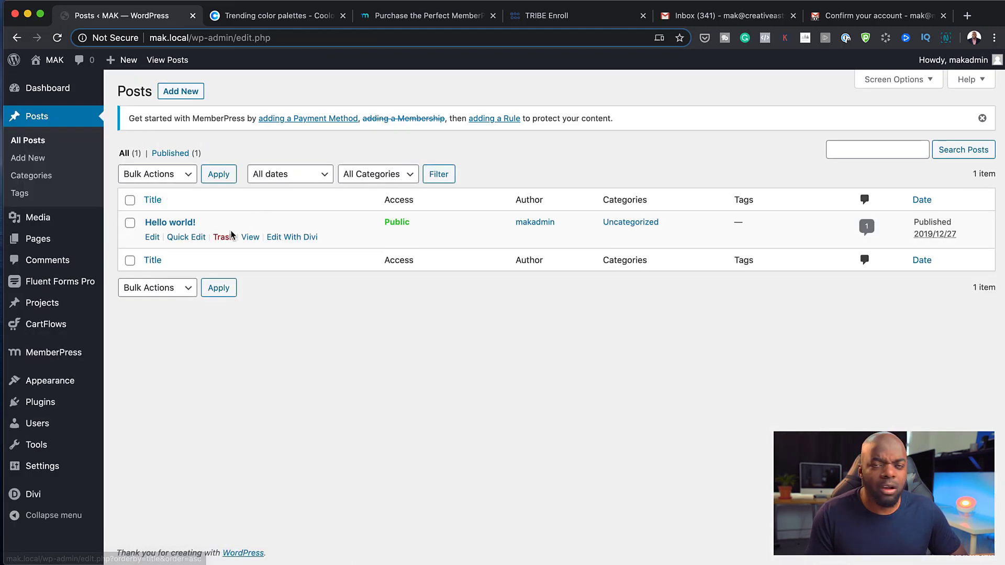
{"action": "left_click", "coordinate": [152, 238]}
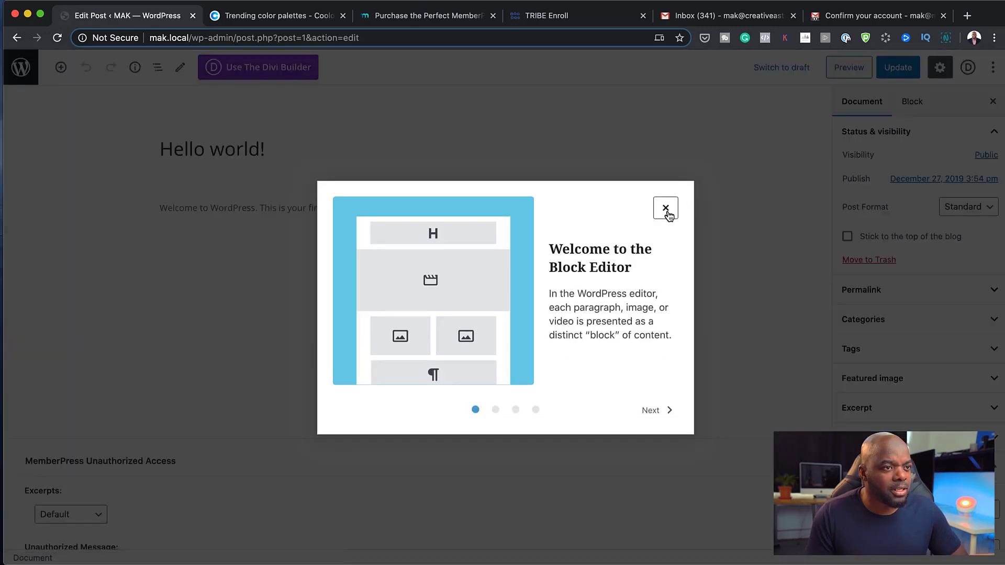
{"action": "left_click", "coordinate": [665, 209]}
{"action": "scroll", "coordinate": [389, 323], "scroll_direction": "down", "scroll_amount": 4}
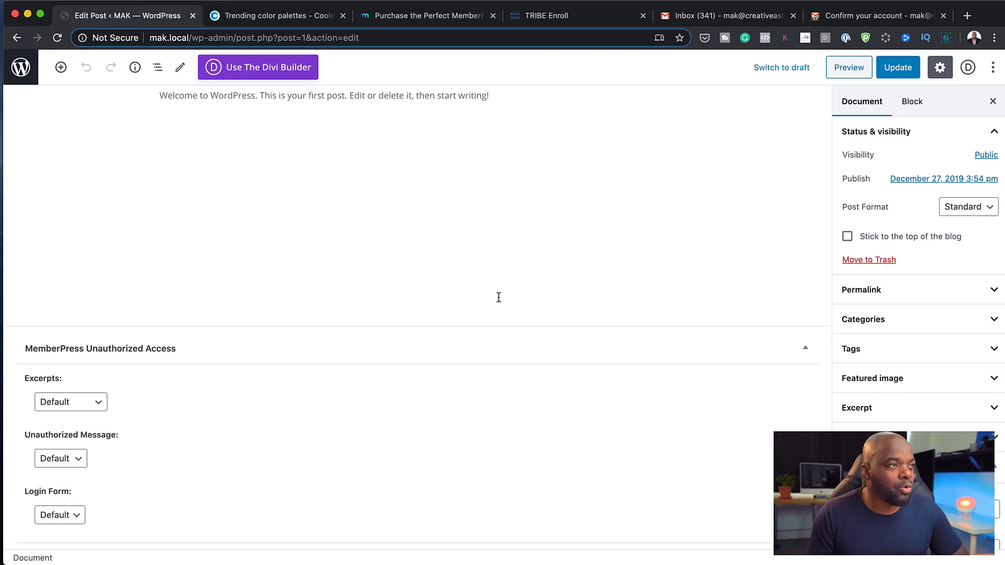
{"action": "scroll", "coordinate": [498, 297], "scroll_direction": "up", "scroll_amount": 3}
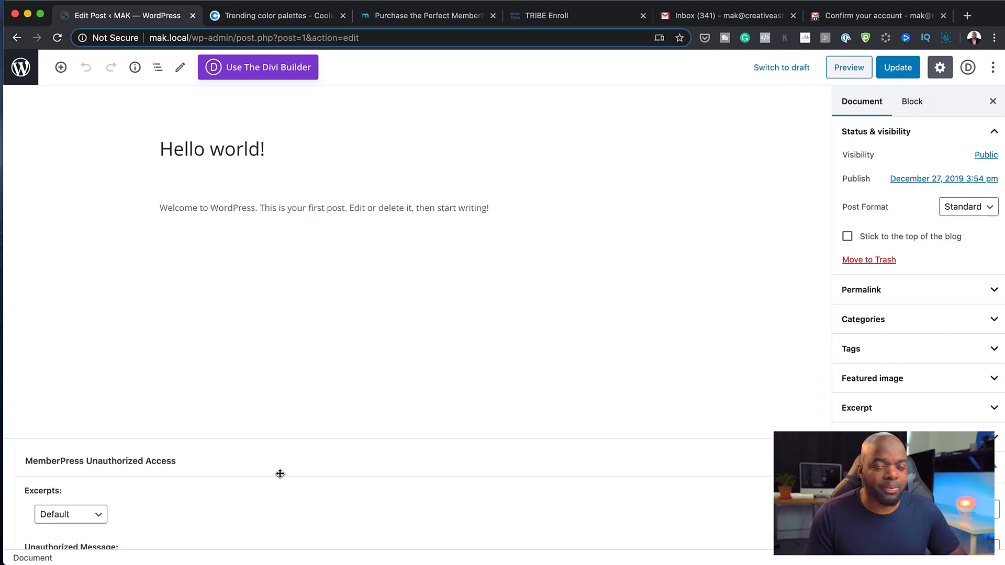
{"action": "left_click", "coordinate": [17, 38]}
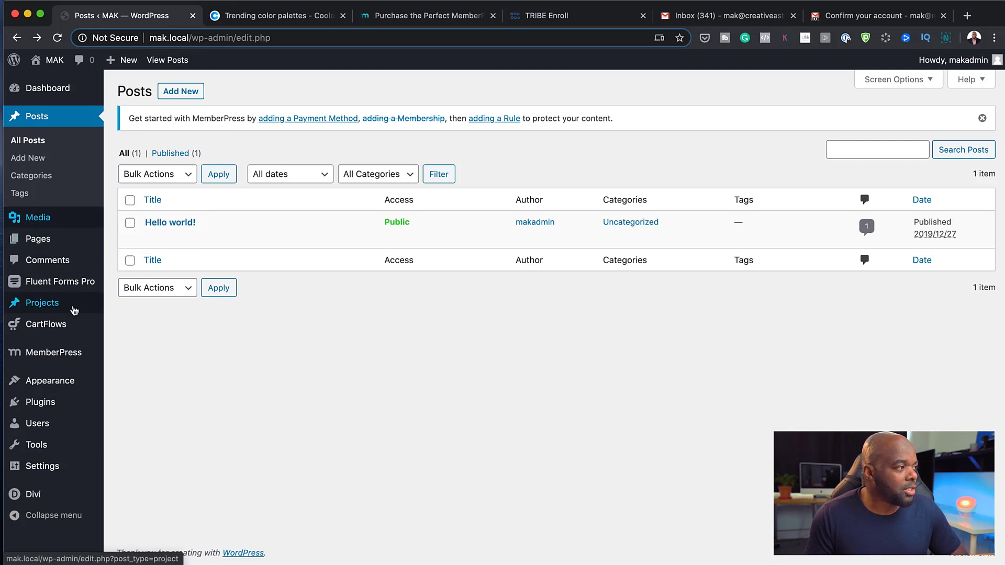
{"action": "mouse_move", "coordinate": [57, 335]}
{"action": "mouse_move", "coordinate": [47, 355]}
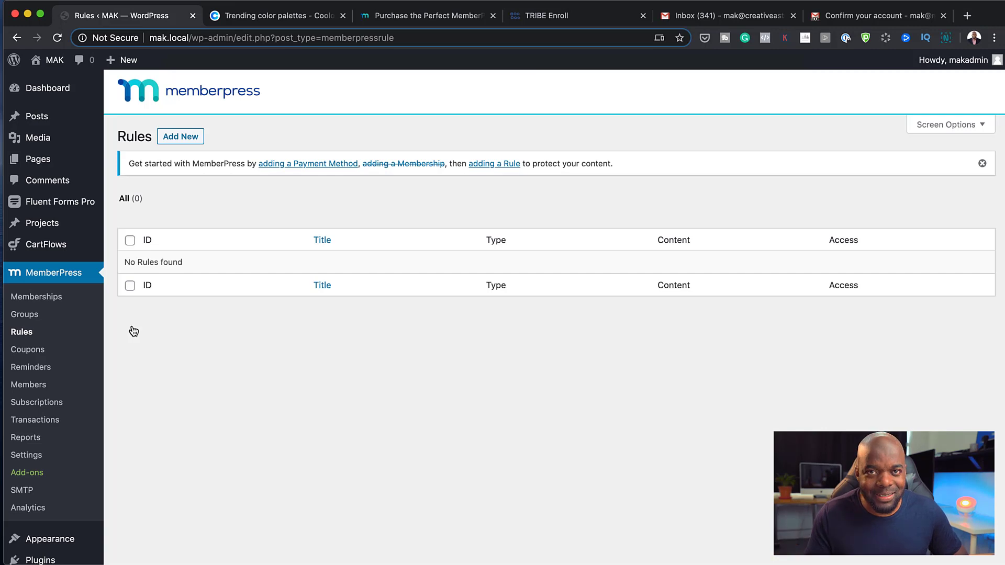
Start a new MemberPress rule that protects All Posts
{"action": "left_click", "coordinate": [180, 137]}
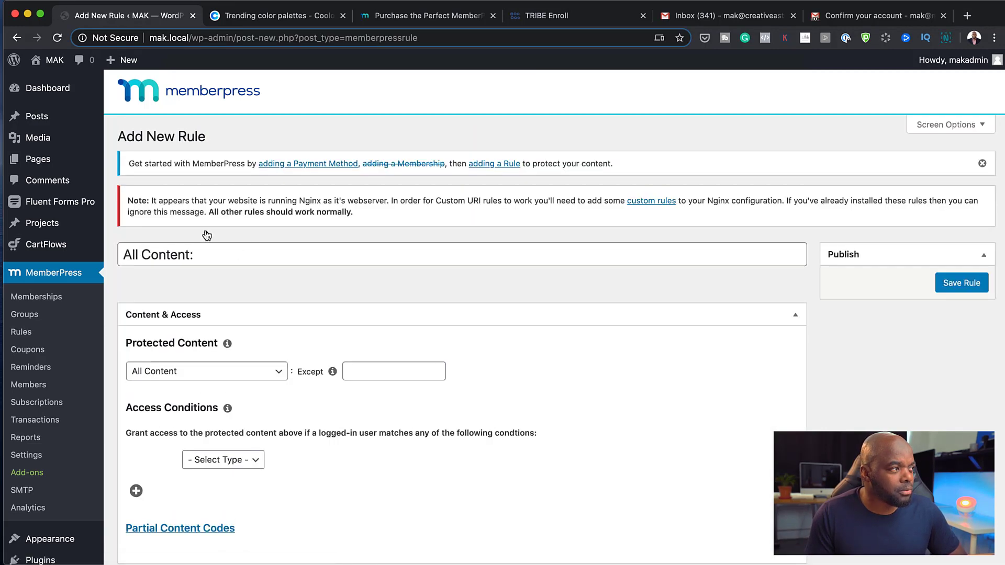
{"action": "scroll", "coordinate": [254, 348], "scroll_direction": "down", "scroll_amount": 3}
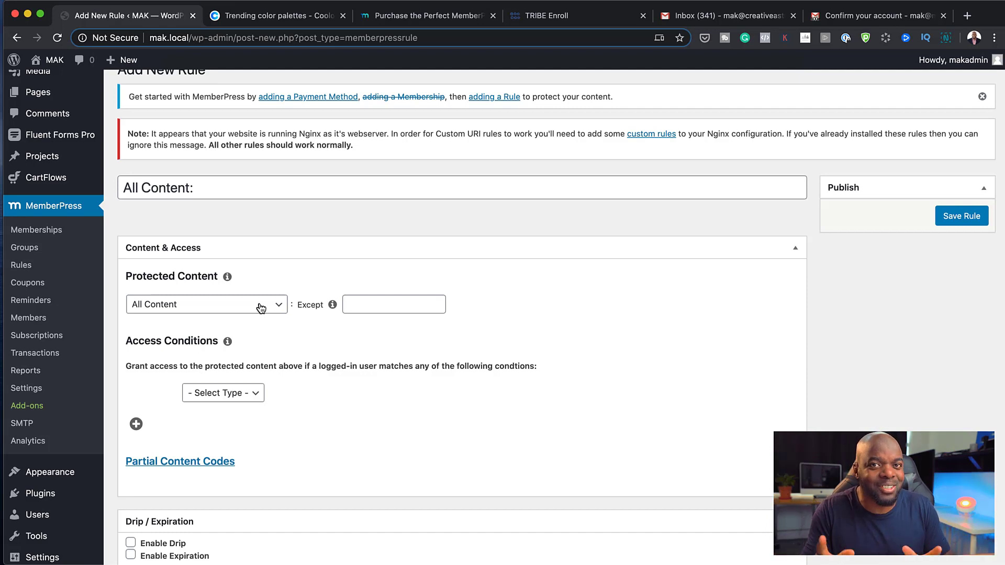
{"action": "left_click", "coordinate": [260, 308]}
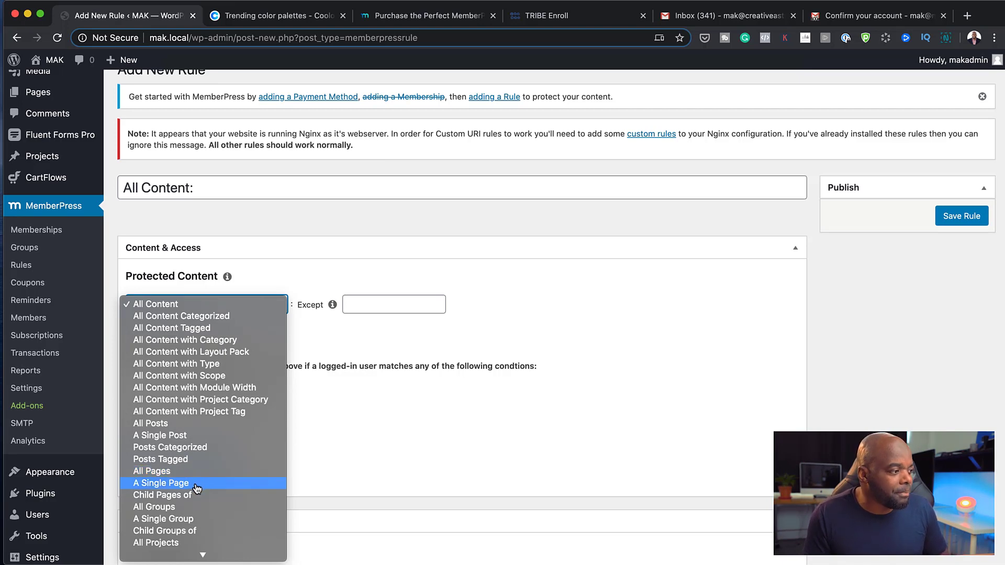
{"action": "scroll", "coordinate": [210, 515], "scroll_direction": "down", "scroll_amount": 3}
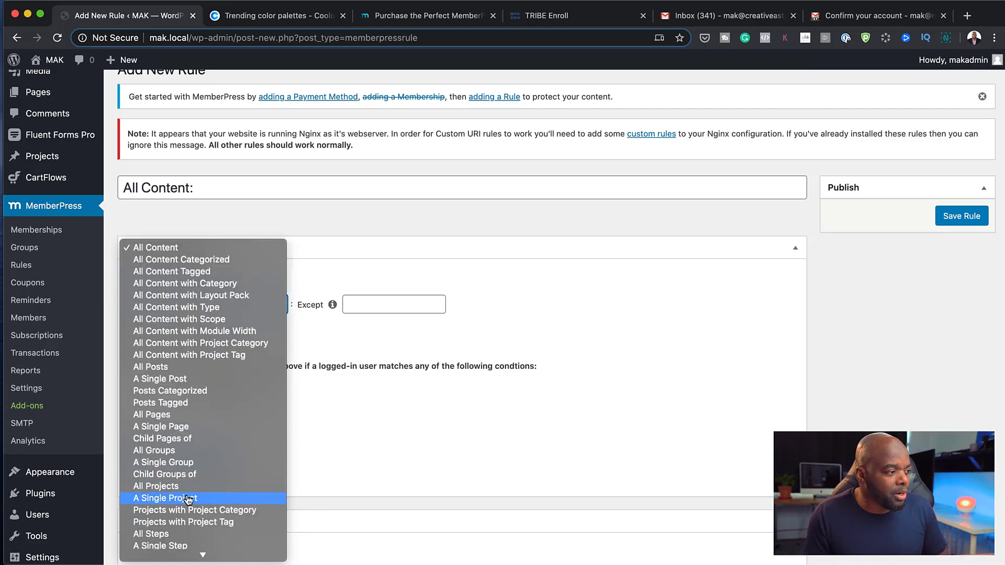
{"action": "scroll", "coordinate": [224, 503], "scroll_direction": "down", "scroll_amount": 1}
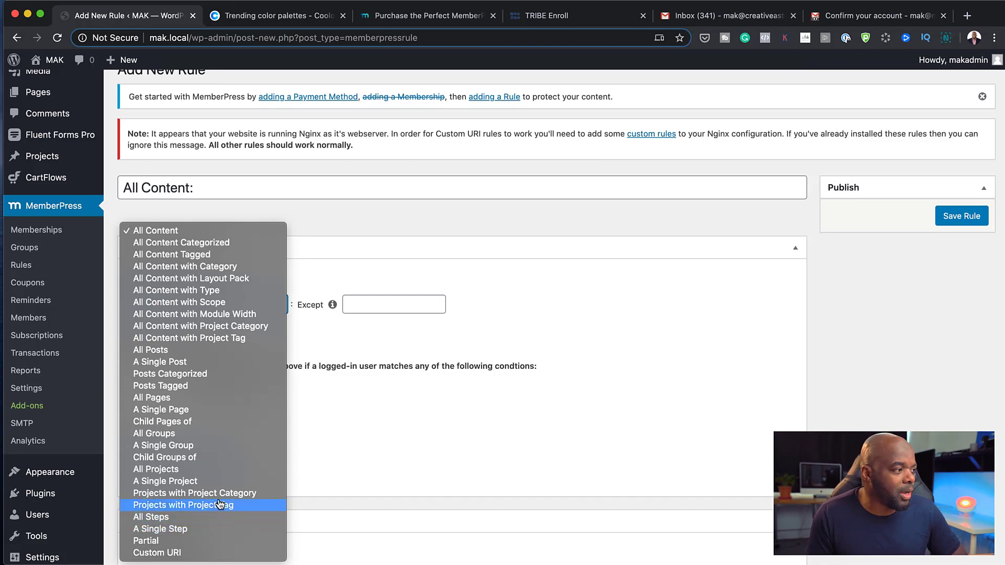
{"action": "left_click", "coordinate": [194, 354]}
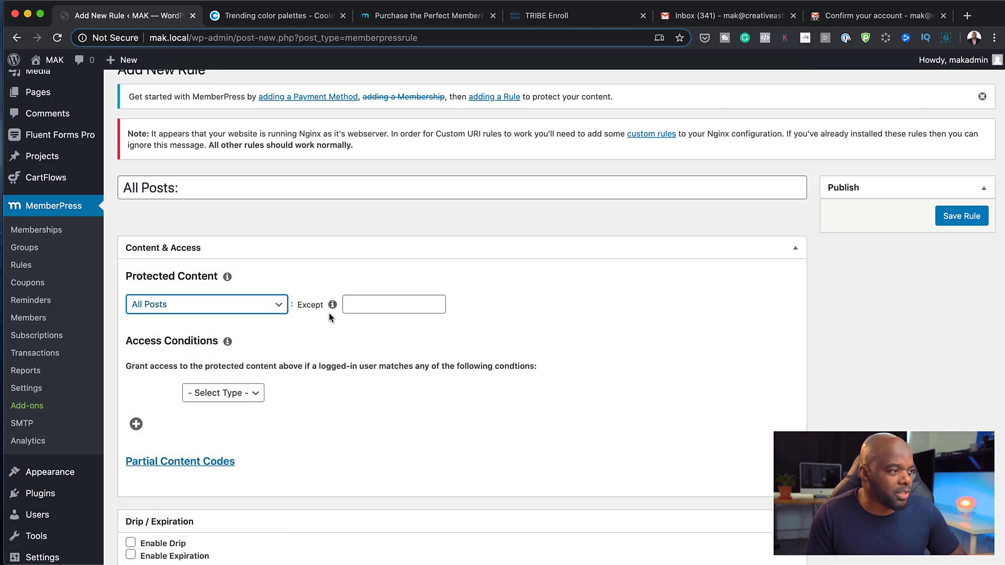
Add the access condition Membership is Silver and save the rule
{"action": "left_click", "coordinate": [360, 303]}
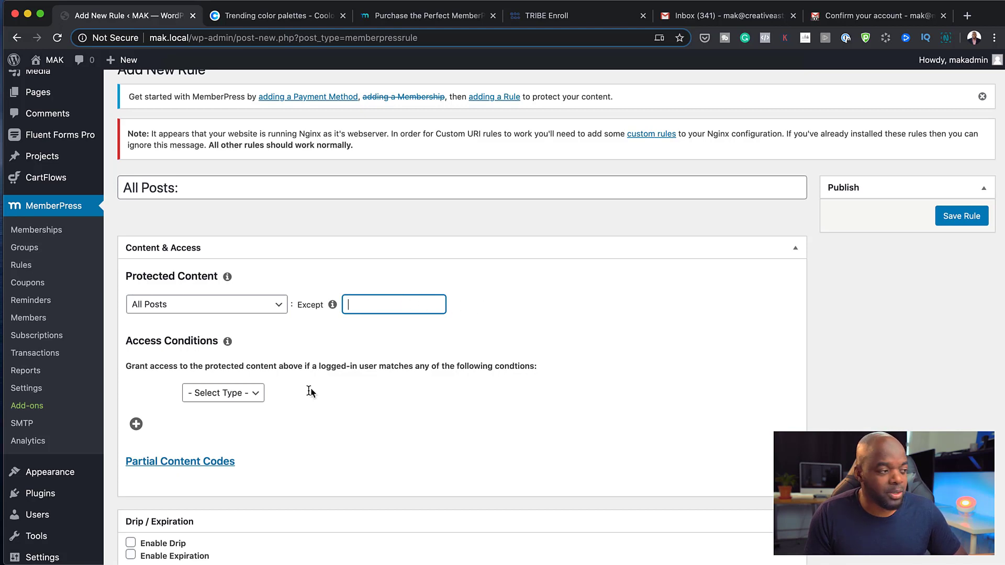
{"action": "left_click", "coordinate": [256, 394]}
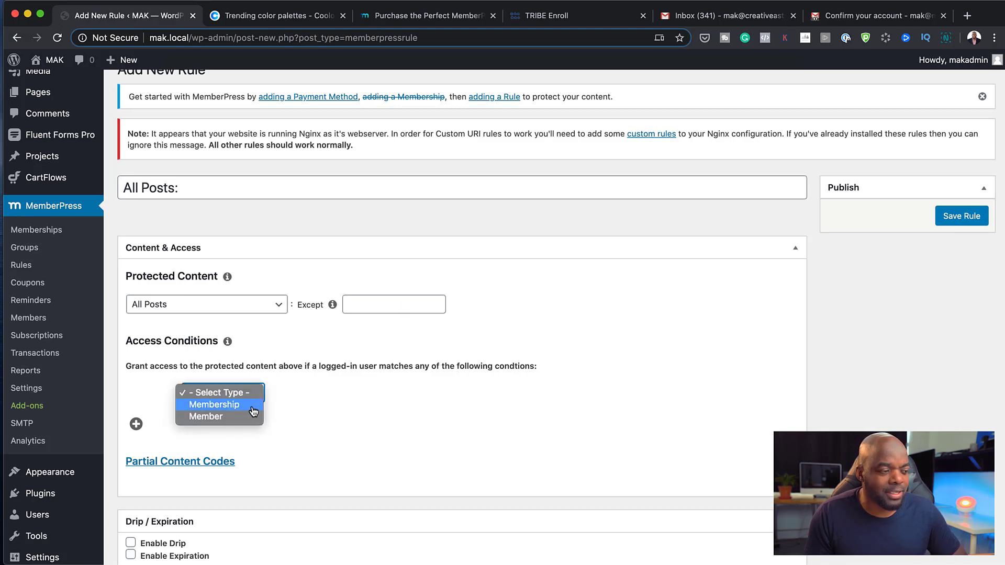
{"action": "left_click", "coordinate": [253, 412]}
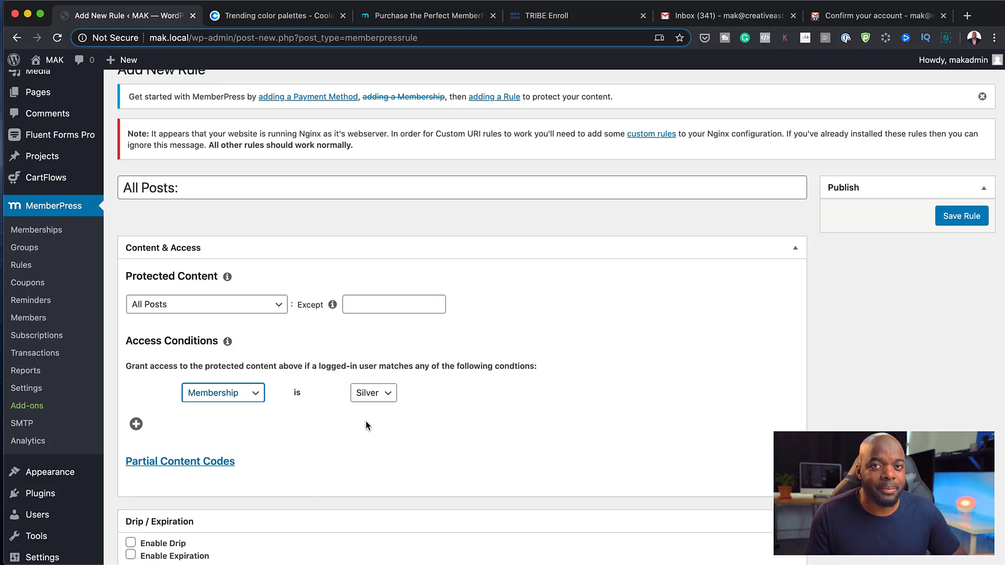
{"action": "scroll", "coordinate": [434, 428], "scroll_direction": "down", "scroll_amount": 4}
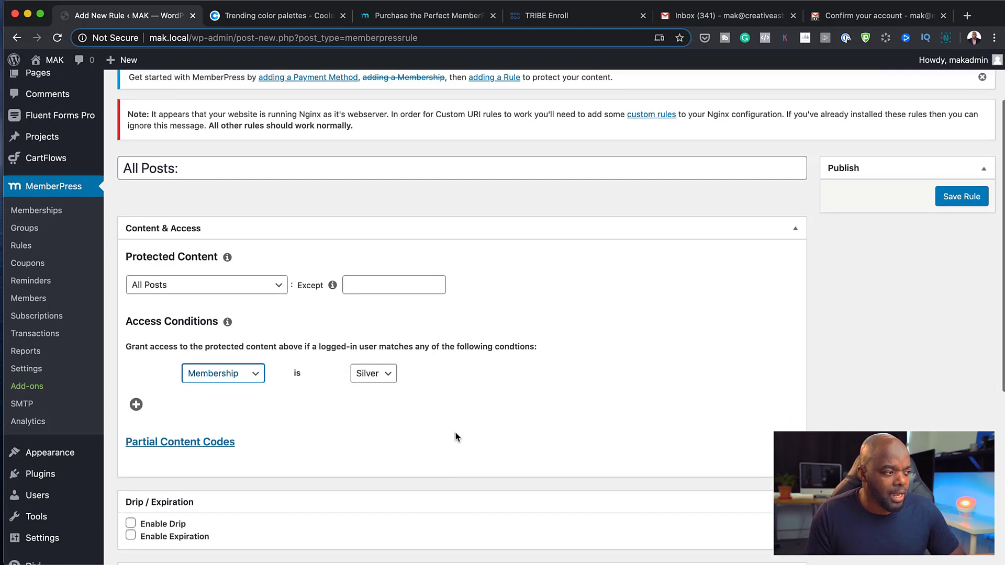
{"action": "scroll", "coordinate": [455, 436], "scroll_direction": "up", "scroll_amount": 5}
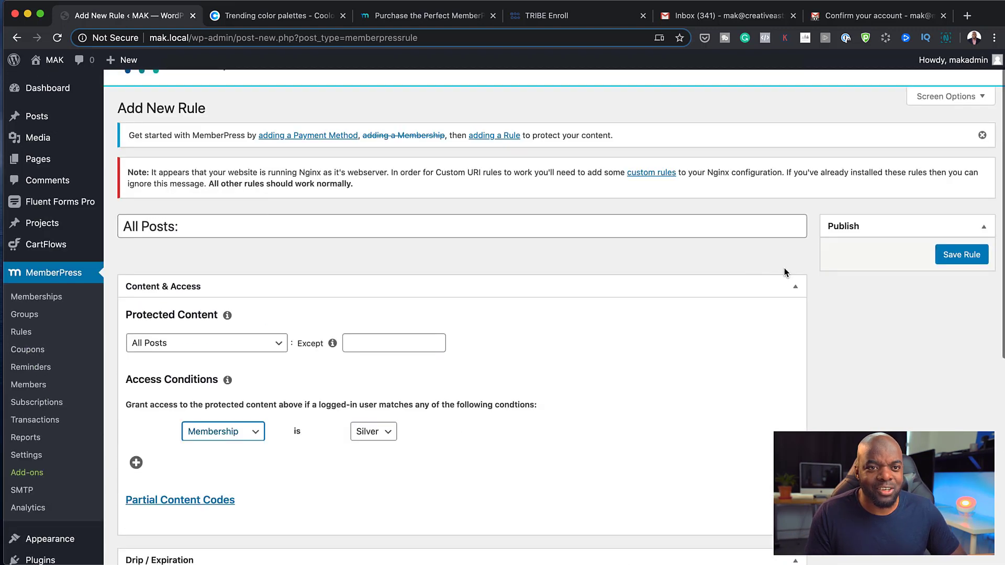
{"action": "left_click", "coordinate": [965, 255]}
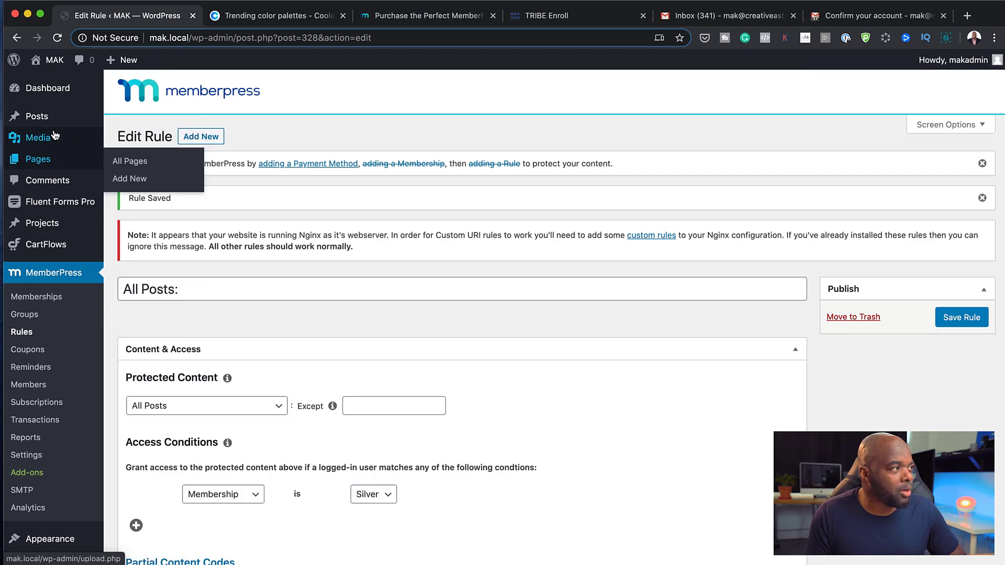
Open the Hello world! post and preview it in a new tab
{"action": "mouse_move", "coordinate": [60, 123]}
{"action": "left_click", "coordinate": [123, 119]}
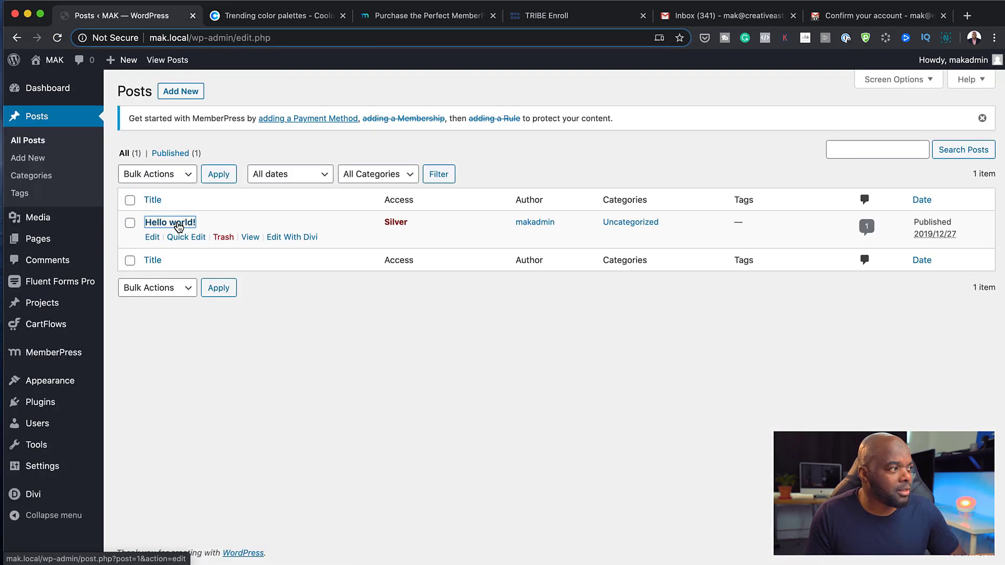
{"action": "left_click", "coordinate": [177, 225]}
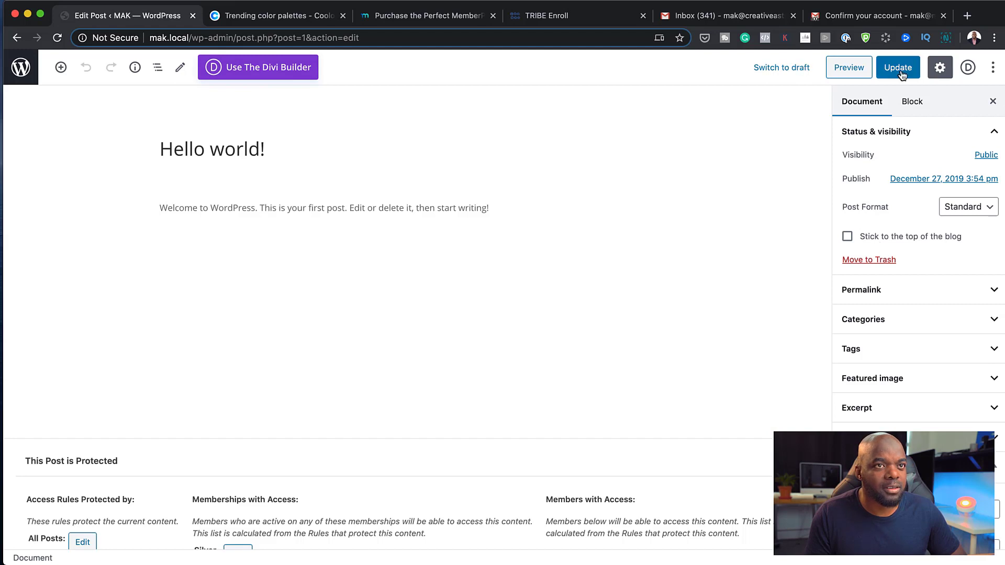
{"action": "left_click", "coordinate": [863, 72]}
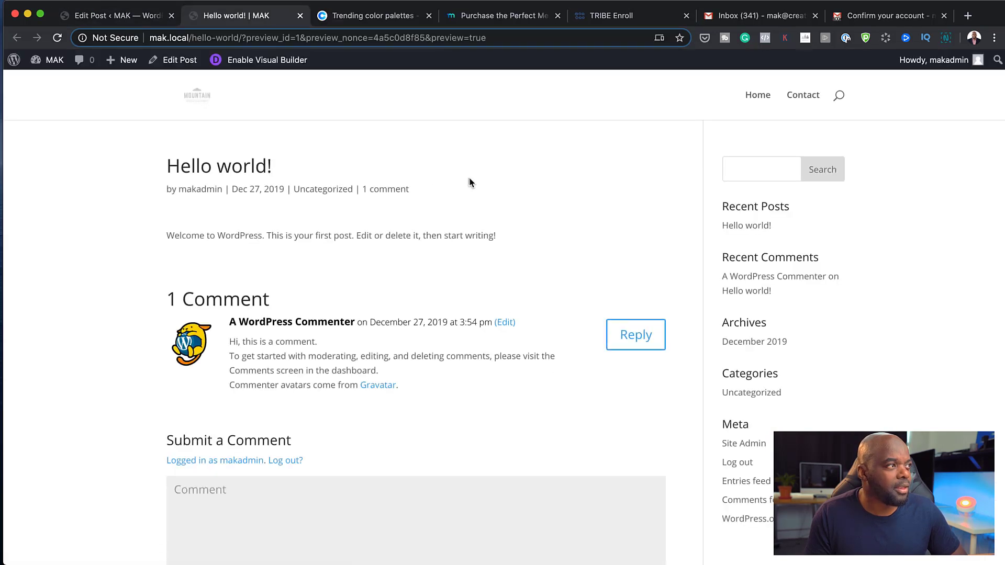
Remove the preview query from the URL to load mak.local/hello-world/
{"action": "left_click", "coordinate": [243, 37]}
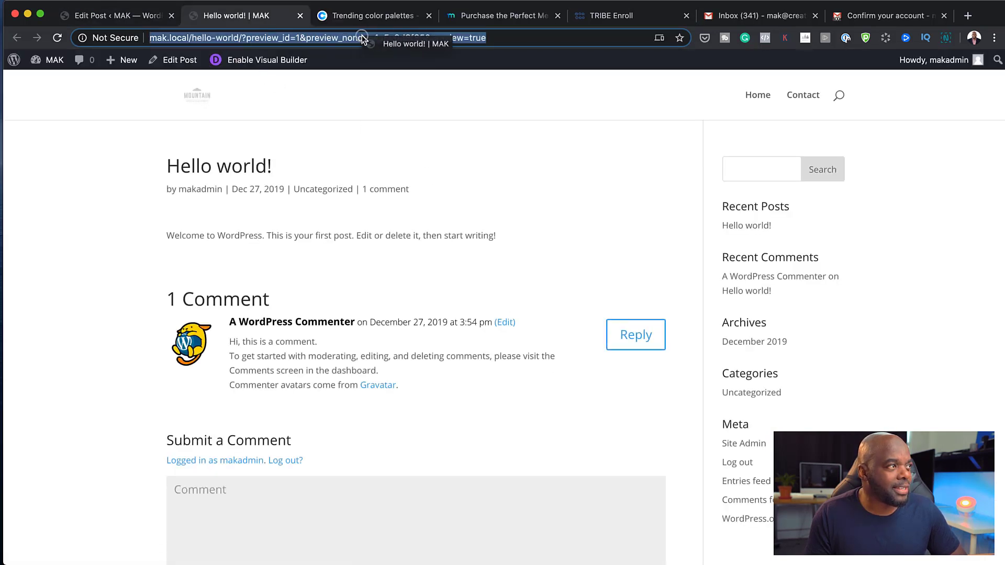
{"action": "left_click", "coordinate": [400, 37]}
{"action": "left_click_drag", "start_coordinate": [242, 37], "coordinate": [526, 46]}
{"action": "key", "text": "BackSpace"}
{"action": "key", "text": "Return"}
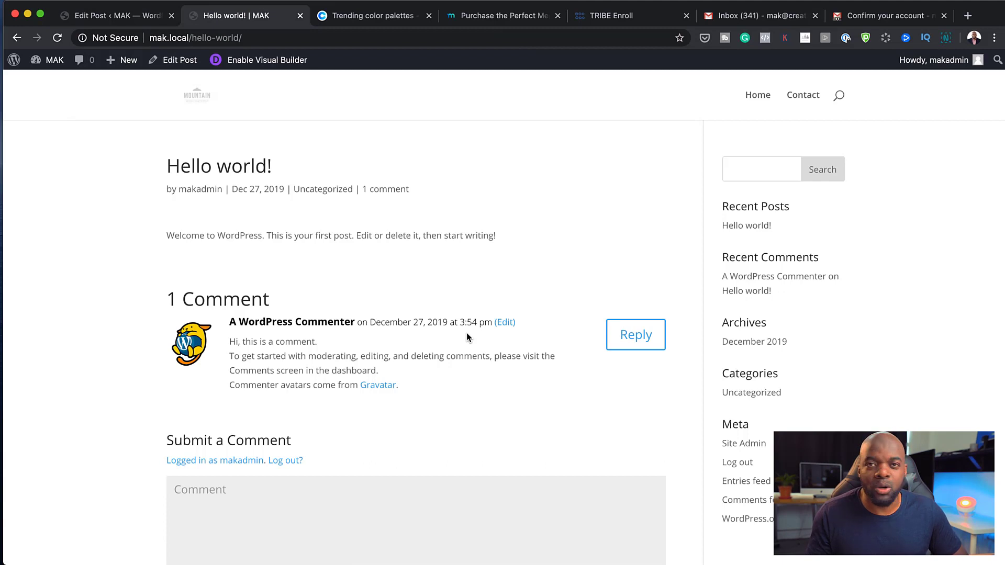
Select the full mak.local/hello-world/ address to copy it
{"action": "left_click", "coordinate": [295, 37]}
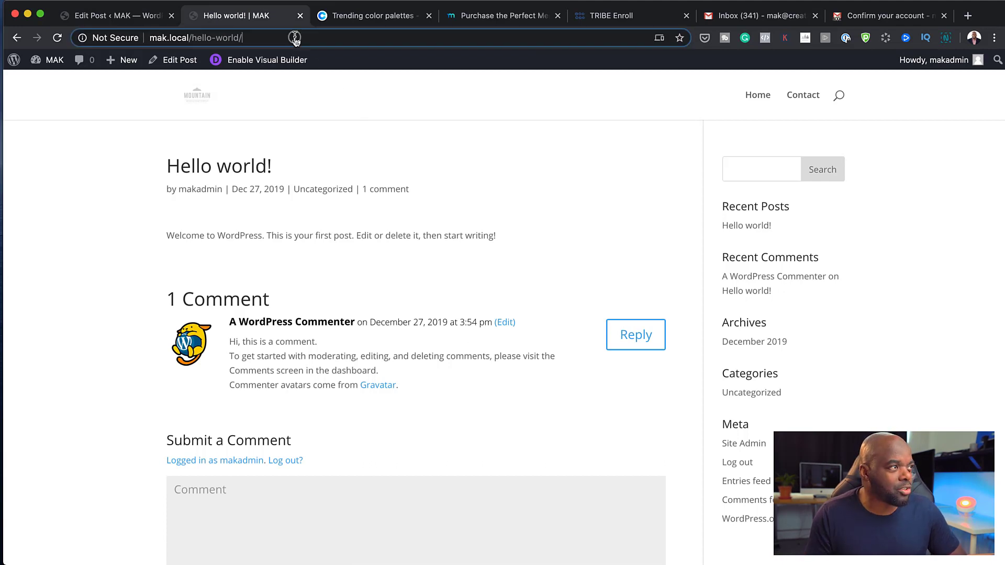
{"action": "triple_click", "coordinate": [295, 37]}
{"action": "triple_click", "coordinate": [294, 37]}
{"action": "key", "text": "super+c"}
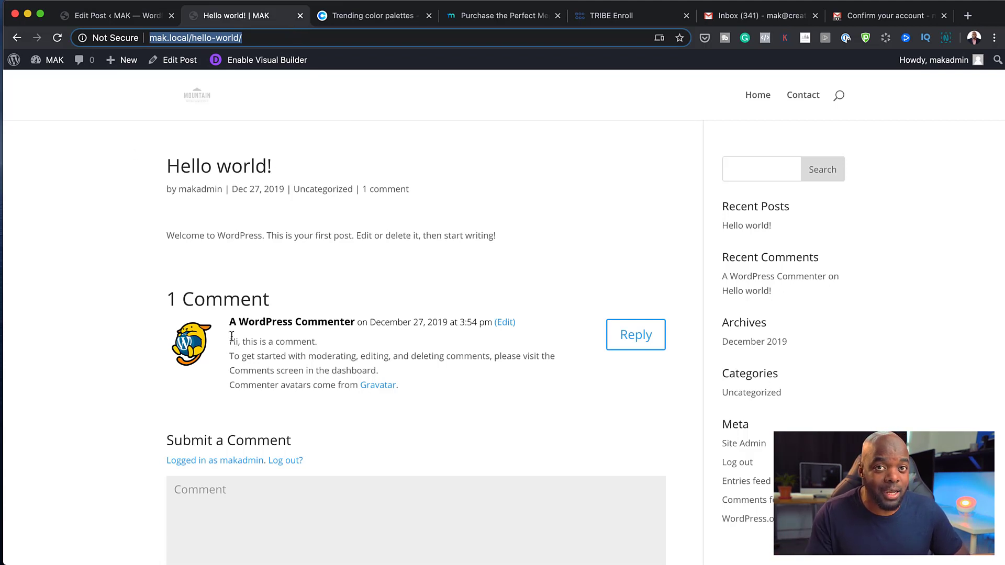
{"action": "mouse_move", "coordinate": [46, 4]}
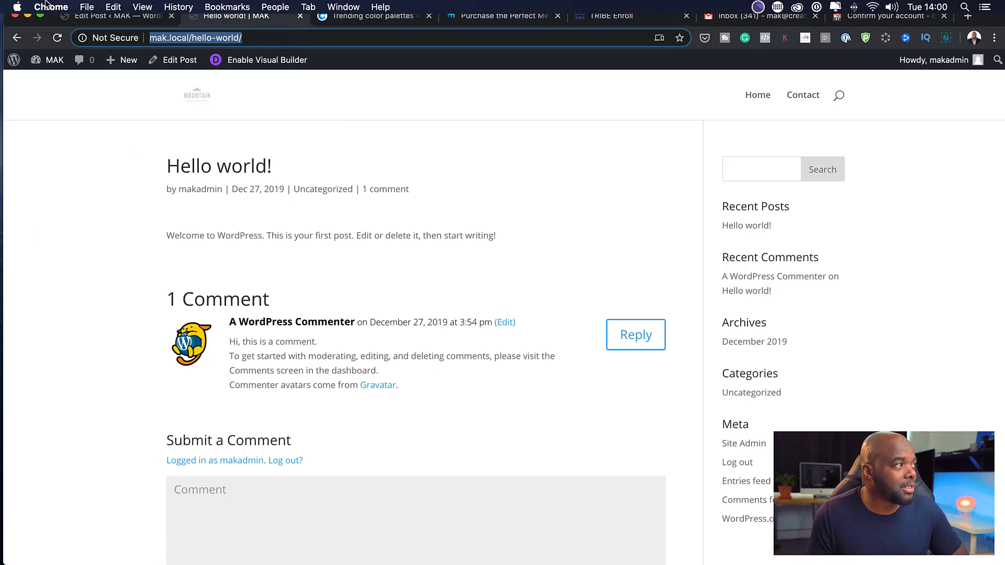
{"action": "left_click", "coordinate": [88, 7]}
Load mak.local/hello-world/ in a Chrome Incognito window, confirm the unauthorized notice and login form, then minimize it
{"action": "left_click", "coordinate": [109, 46]}
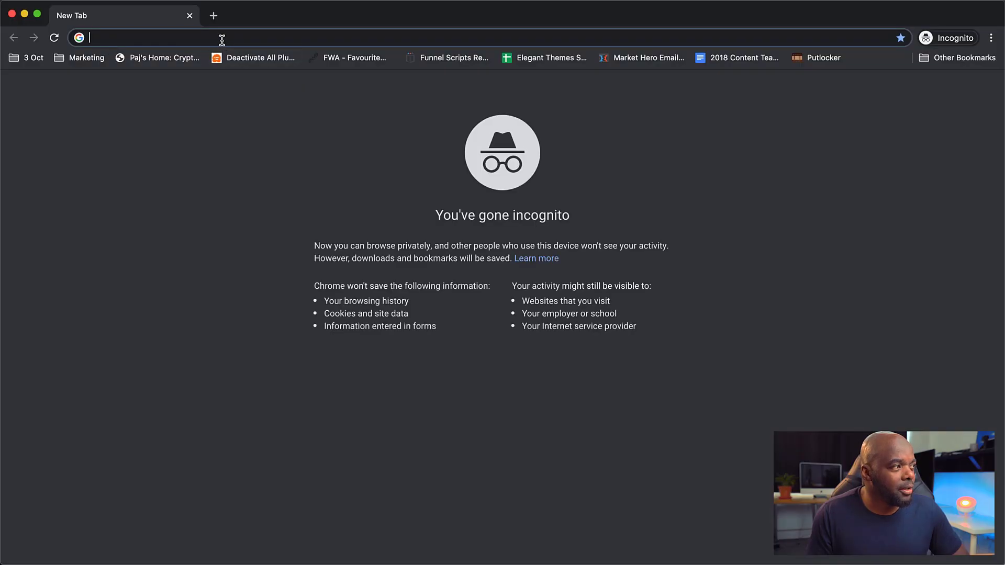
{"action": "key", "text": "super+v"}
{"action": "key", "text": "Return"}
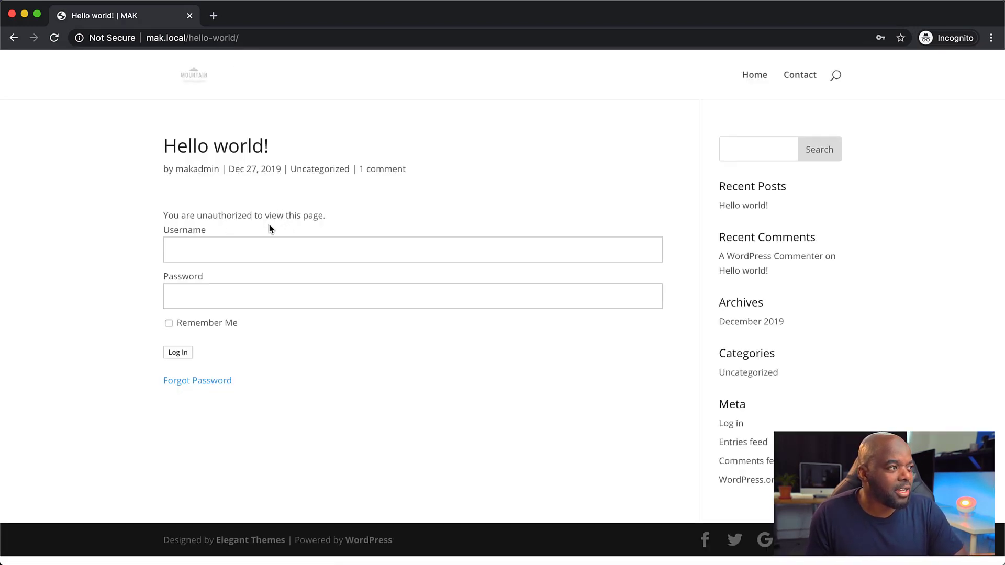
{"action": "left_click", "coordinate": [200, 251]}
{"action": "left_click", "coordinate": [96, 273]}
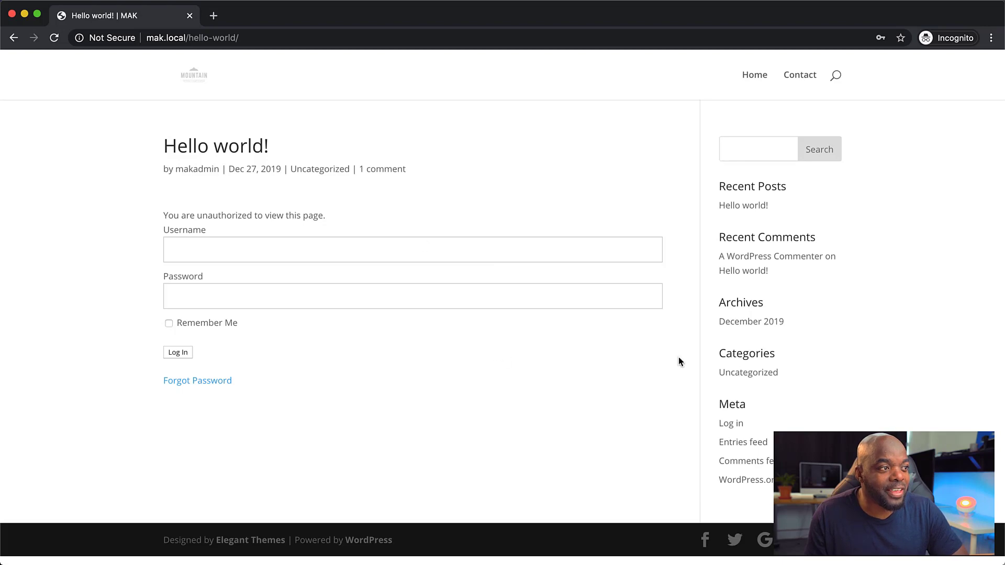
{"action": "left_click", "coordinate": [25, 15]}
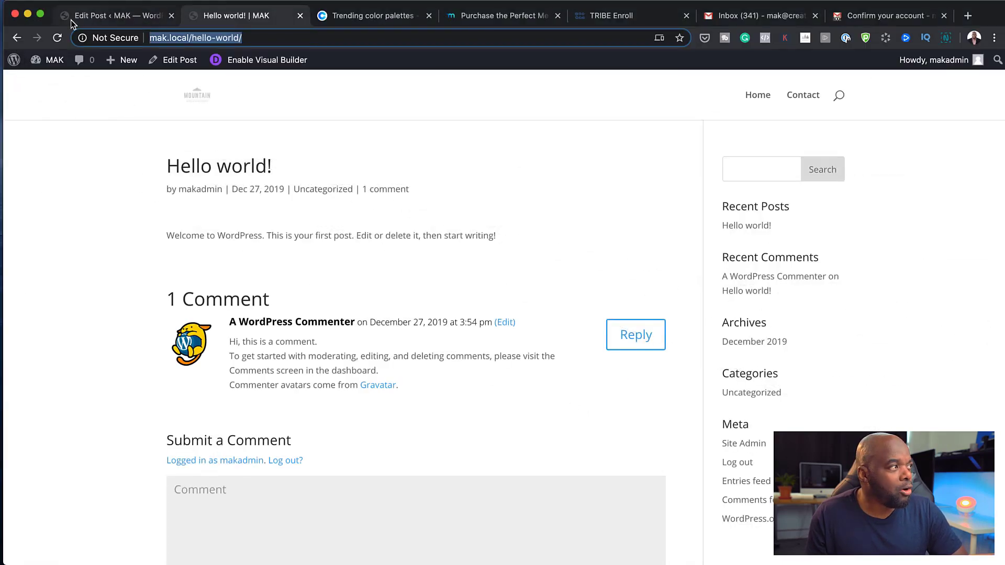
From the admin dashboard, go to MemberPress Coupons and start a new coupon
{"action": "mouse_move", "coordinate": [55, 60]}
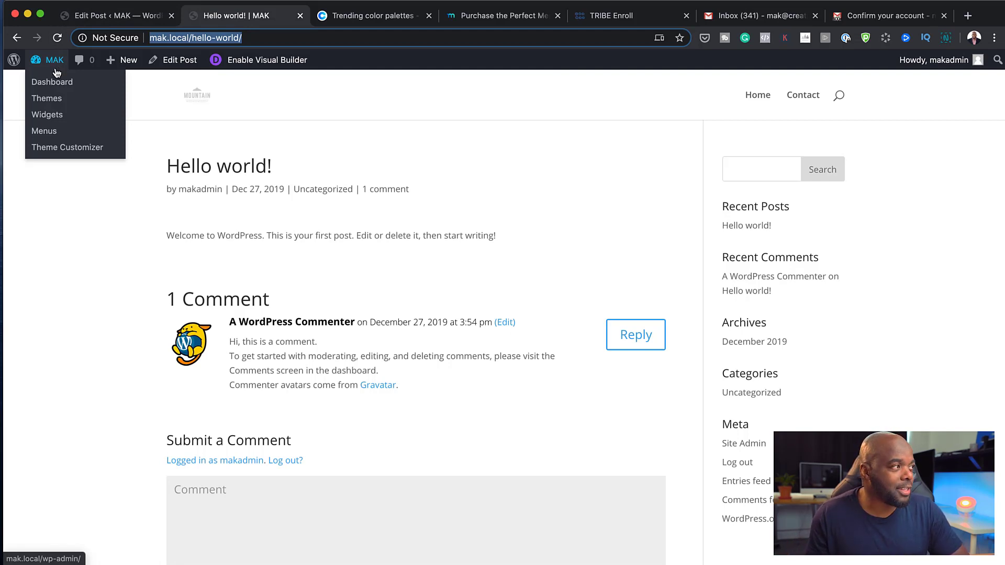
{"action": "left_click", "coordinate": [50, 83]}
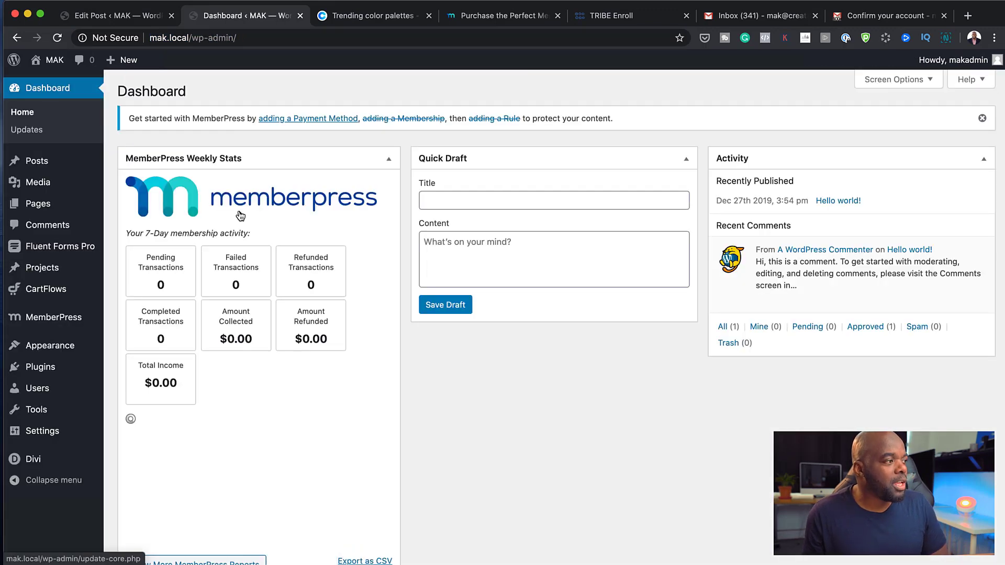
{"action": "mouse_move", "coordinate": [66, 321]}
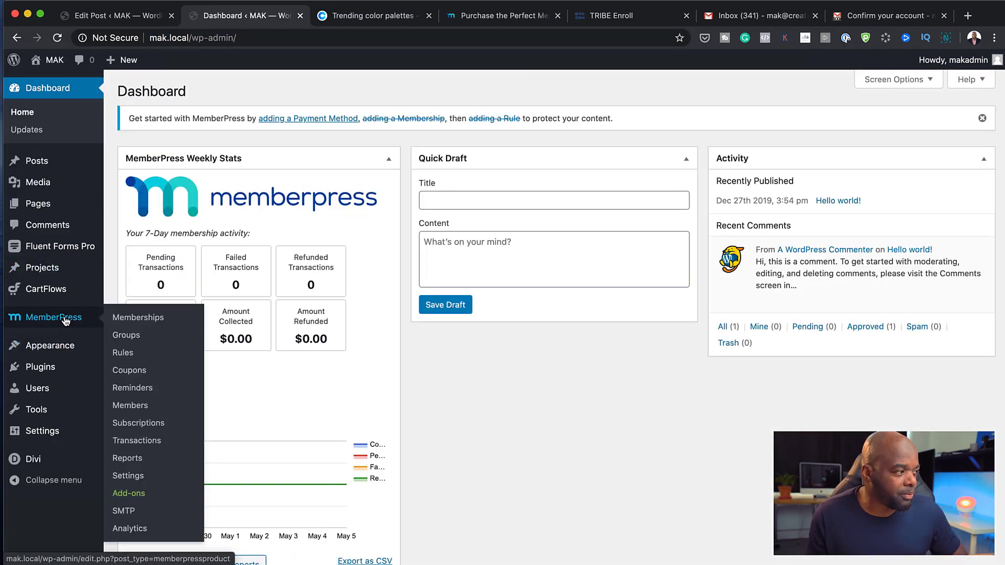
{"action": "left_click", "coordinate": [130, 370]}
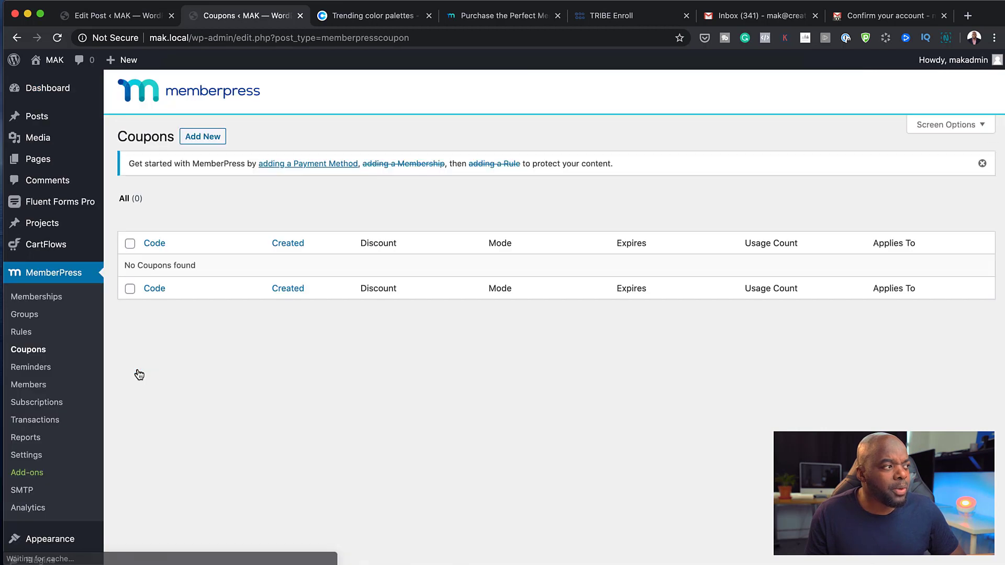
{"action": "left_click", "coordinate": [197, 140]}
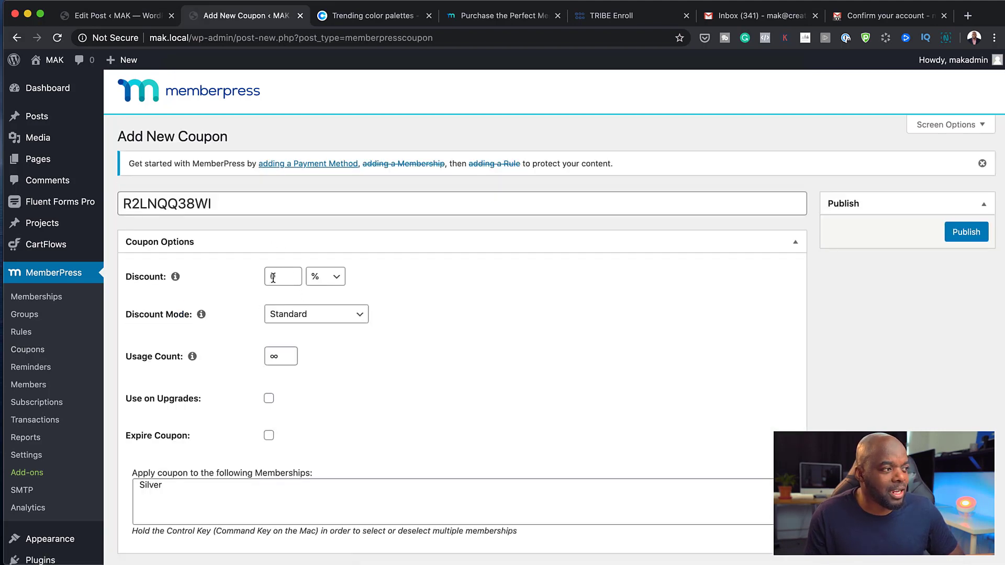
Give the coupon a 40 USD Standard discount and enable Use on Upgrades
{"action": "left_click", "coordinate": [272, 278]}
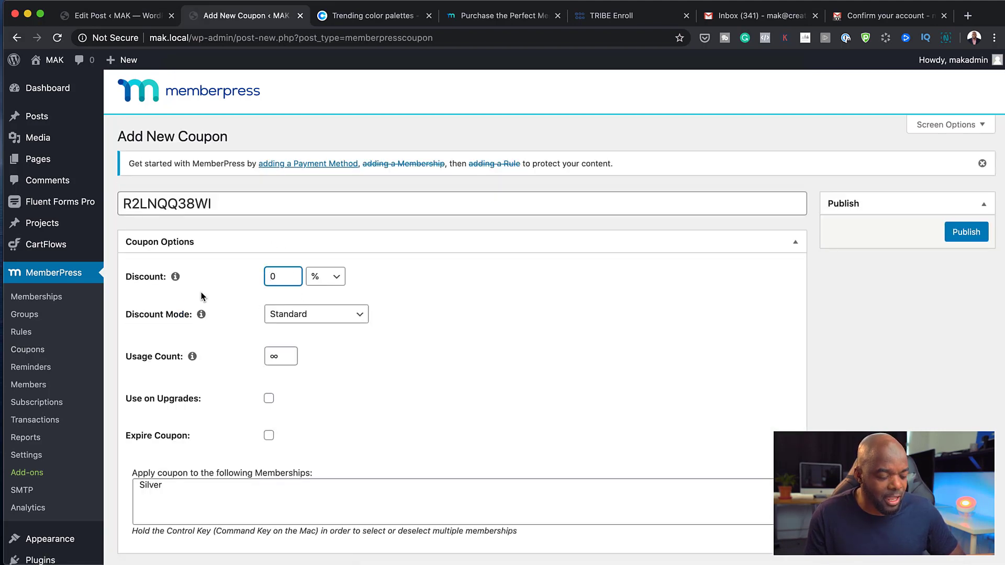
{"action": "type", "text": "40"}
{"action": "left_click", "coordinate": [337, 282]}
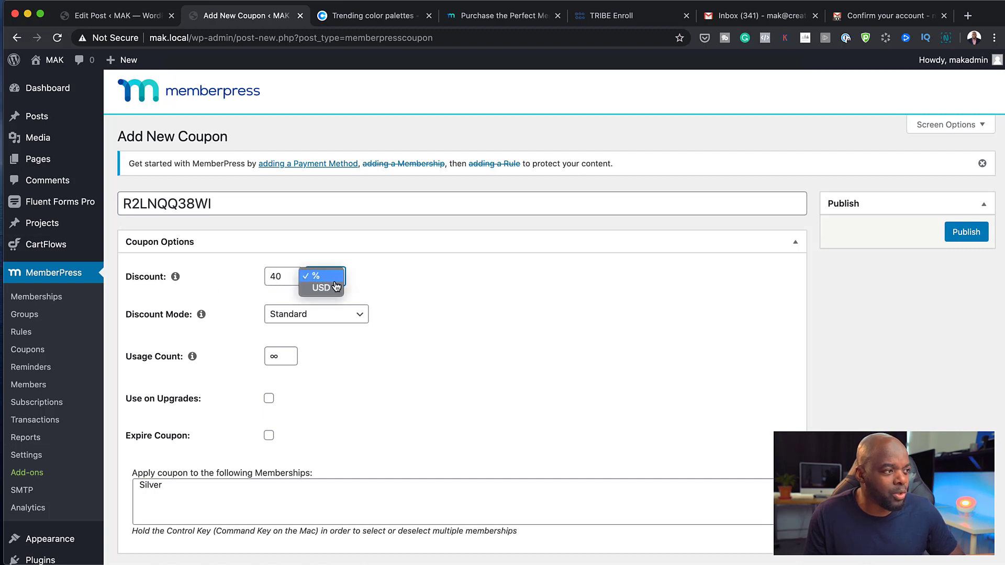
{"action": "left_click", "coordinate": [325, 288]}
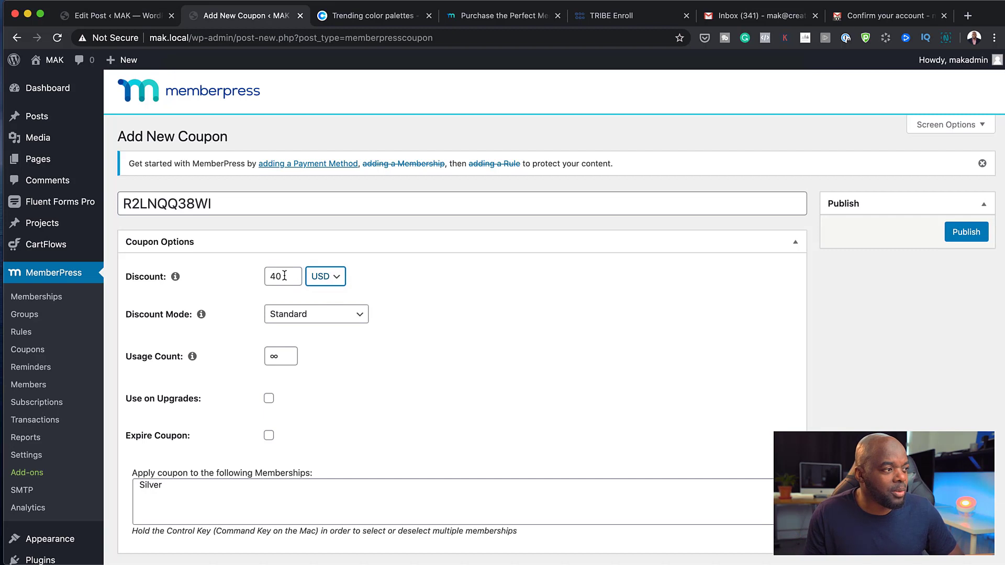
{"action": "left_click", "coordinate": [335, 321]}
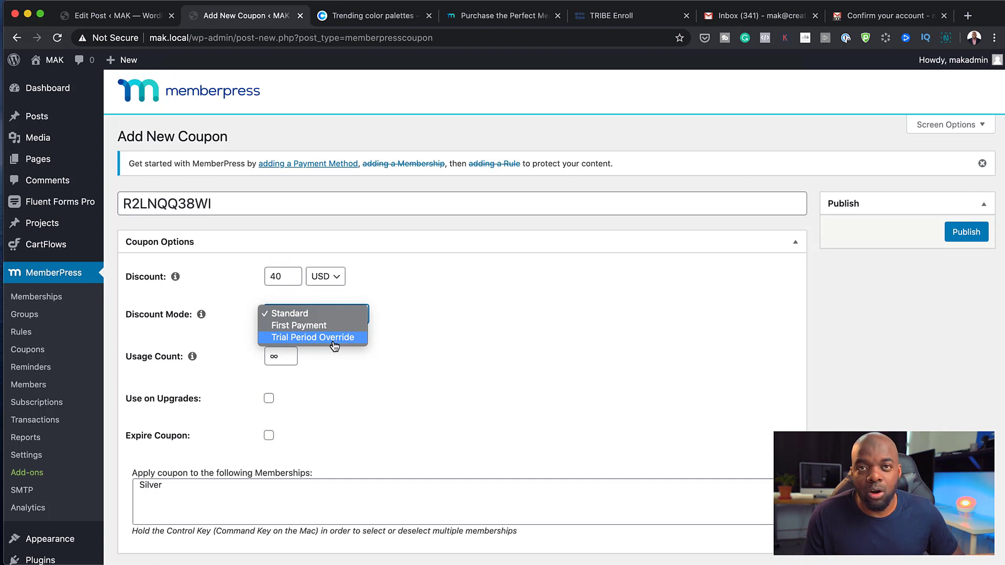
{"action": "left_click", "coordinate": [434, 339]}
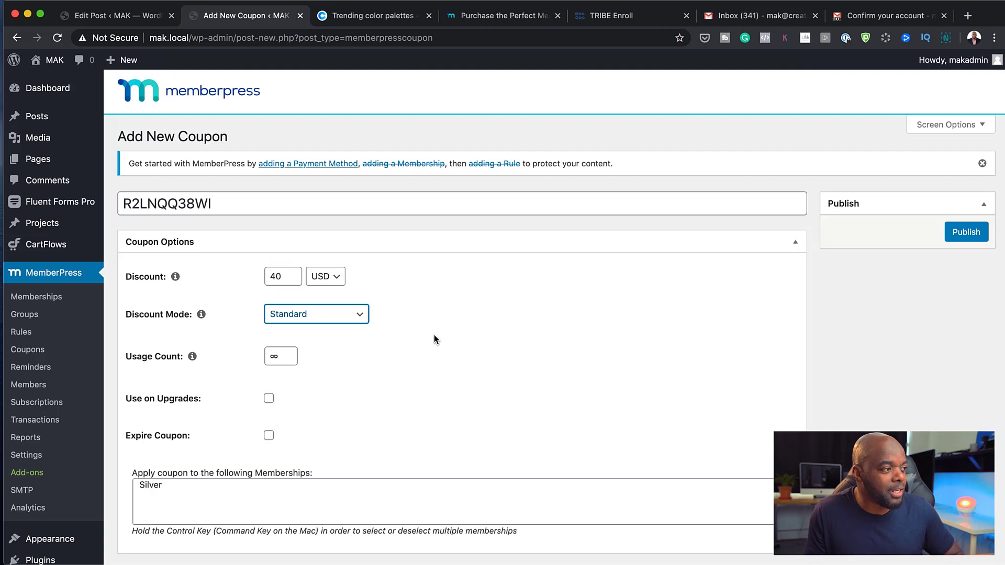
{"action": "scroll", "coordinate": [336, 378], "scroll_direction": "down", "scroll_amount": 1}
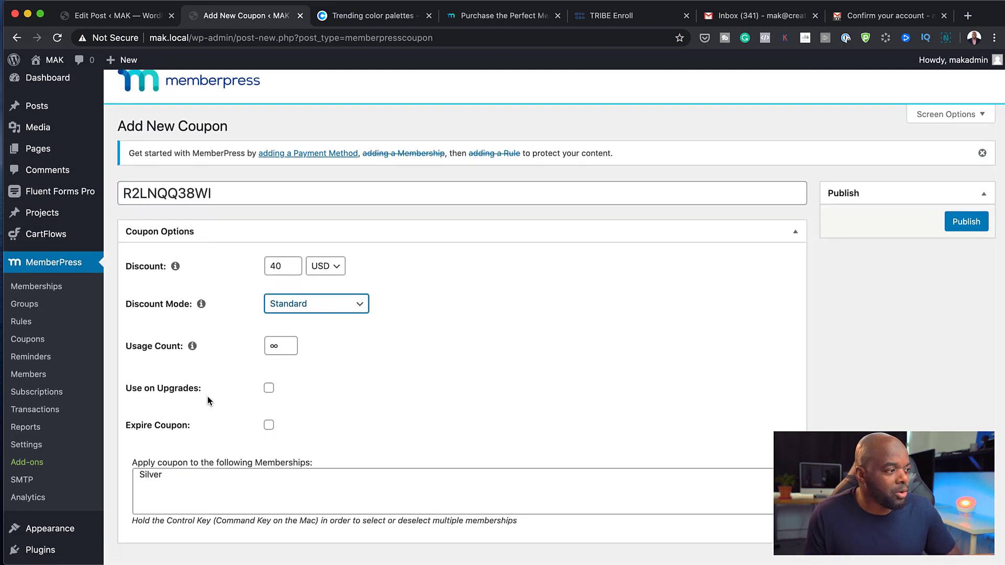
{"action": "left_click", "coordinate": [269, 390]}
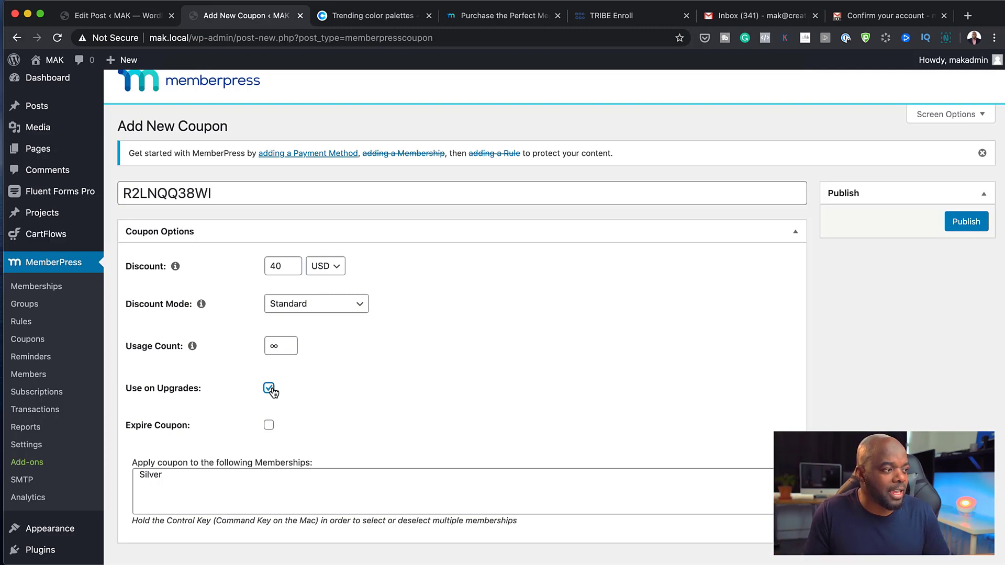
{"action": "scroll", "coordinate": [283, 461], "scroll_direction": "down", "scroll_amount": 3}
{"action": "scroll", "coordinate": [273, 455], "scroll_direction": "up", "scroll_amount": 3}
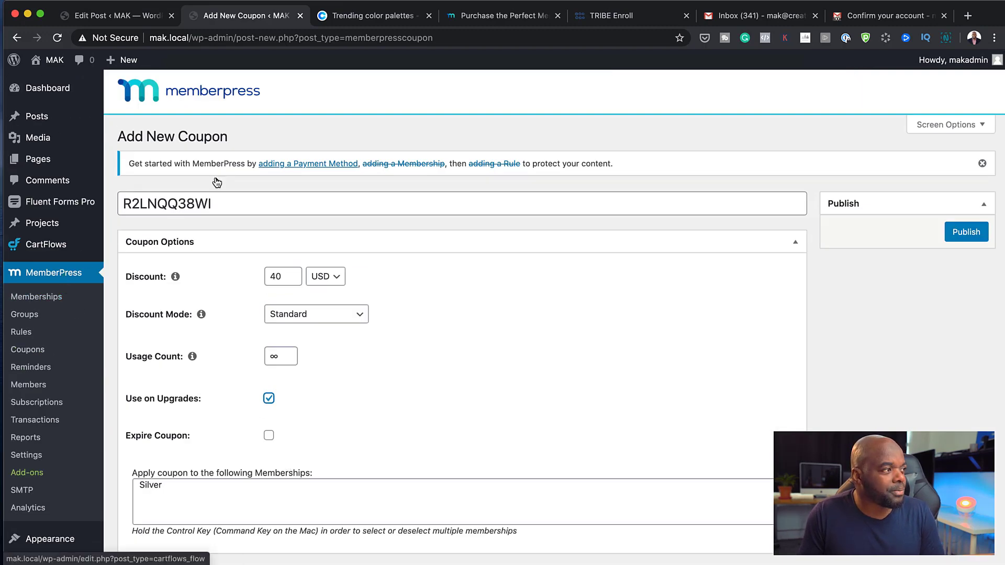
Rename the coupon code to BLACK50, switch its discount to 40%, then head for Reminders
{"action": "double_click", "coordinate": [223, 203]}
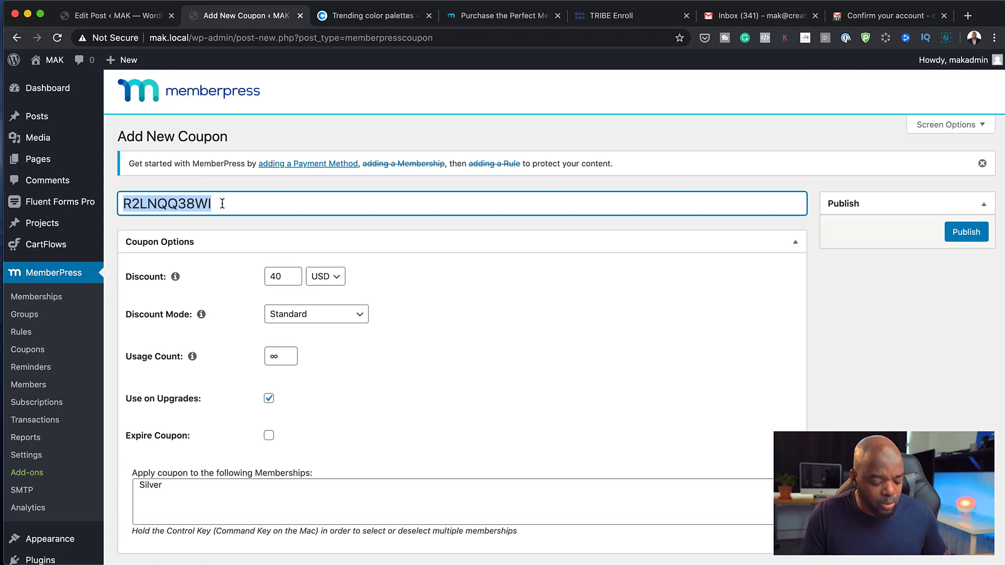
{"action": "type", "text": "B"}
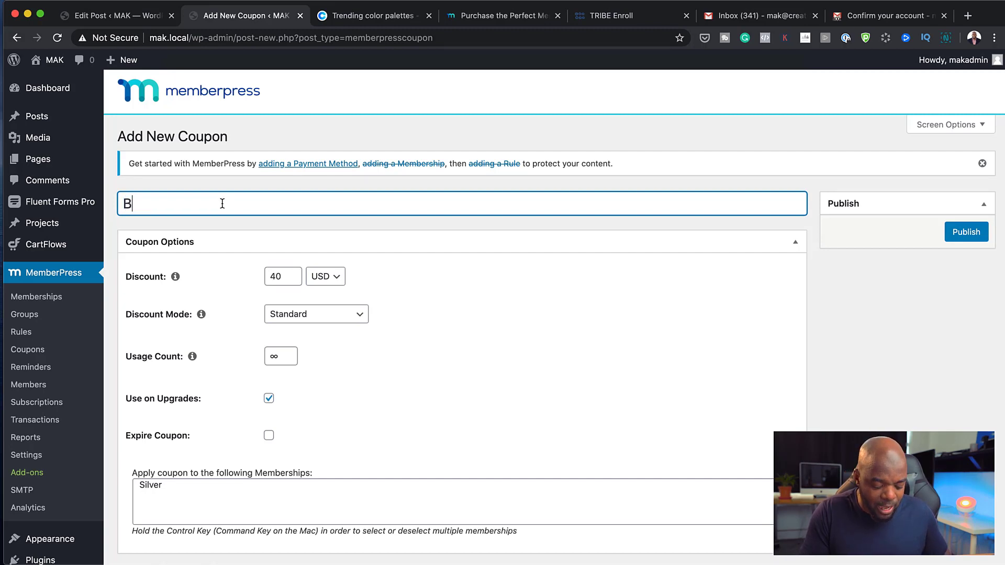
{"action": "type", "text": "LACK"}
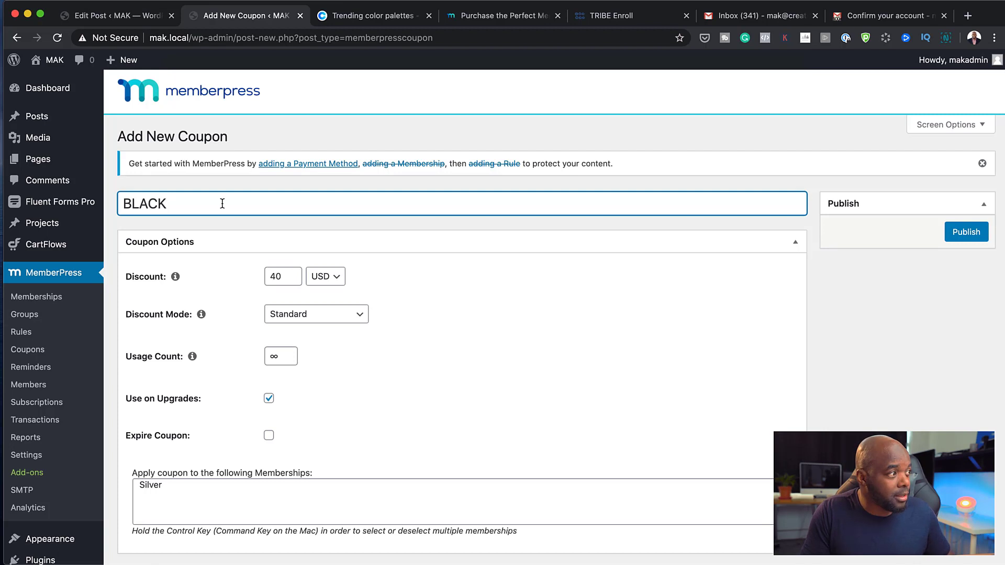
{"action": "type", "text": "50"}
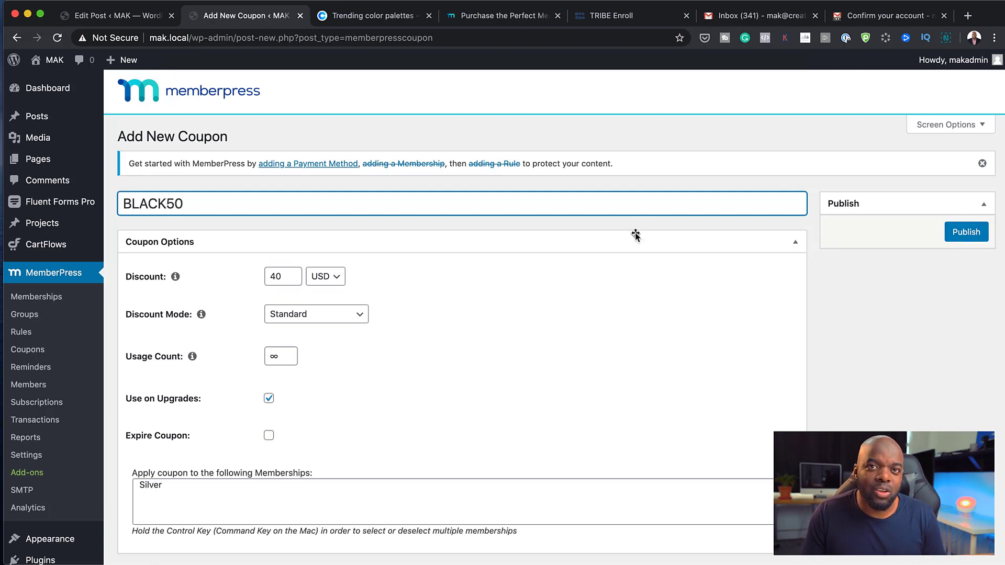
{"action": "left_click", "coordinate": [337, 280]}
{"action": "left_click", "coordinate": [253, 283]}
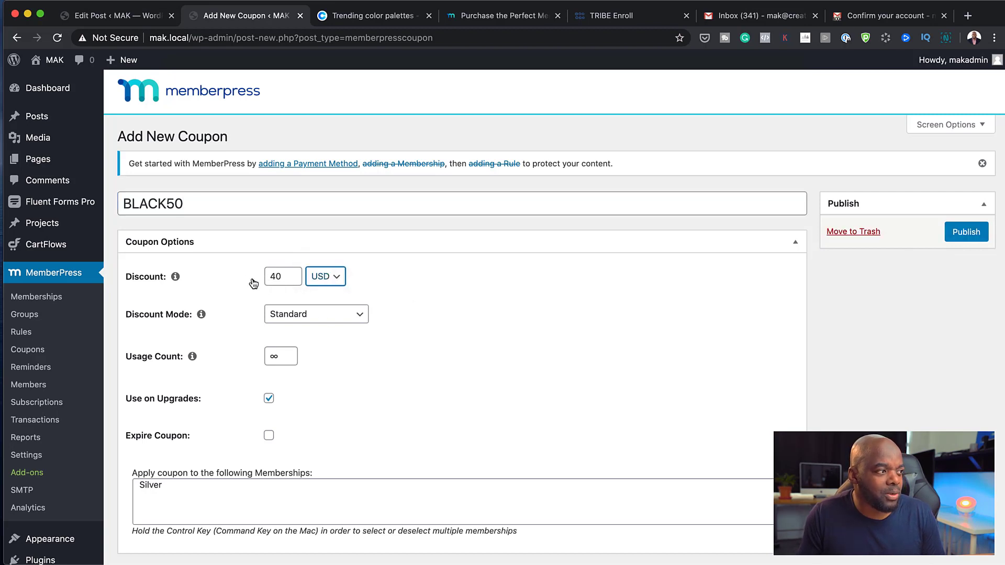
{"action": "left_click", "coordinate": [336, 279]}
{"action": "left_click", "coordinate": [334, 264]}
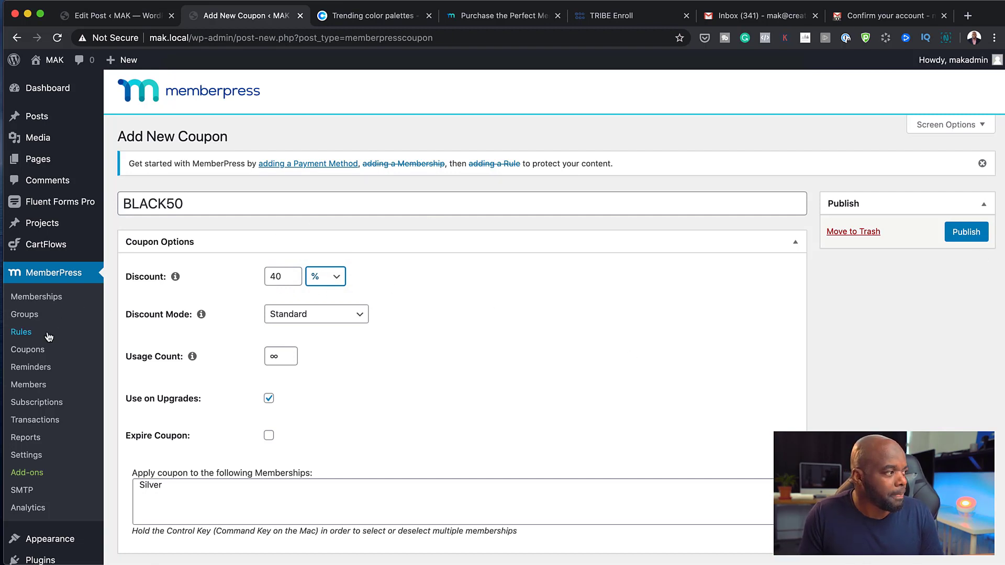
{"action": "left_click", "coordinate": [38, 372]}
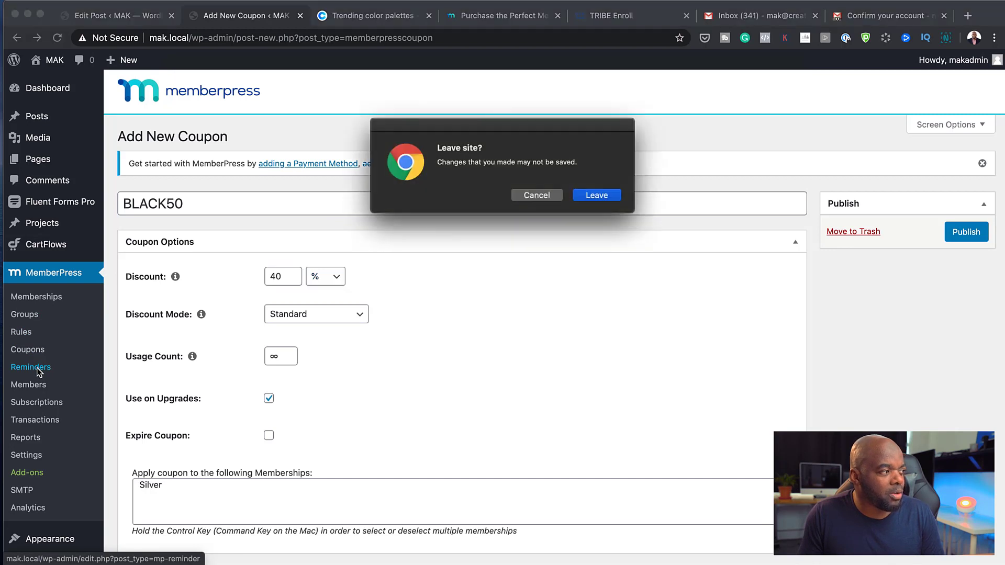
Leave the unsaved BLACK50 coupon and open a new reminder, defaulting to 1 day before expiry
{"action": "left_click", "coordinate": [602, 195]}
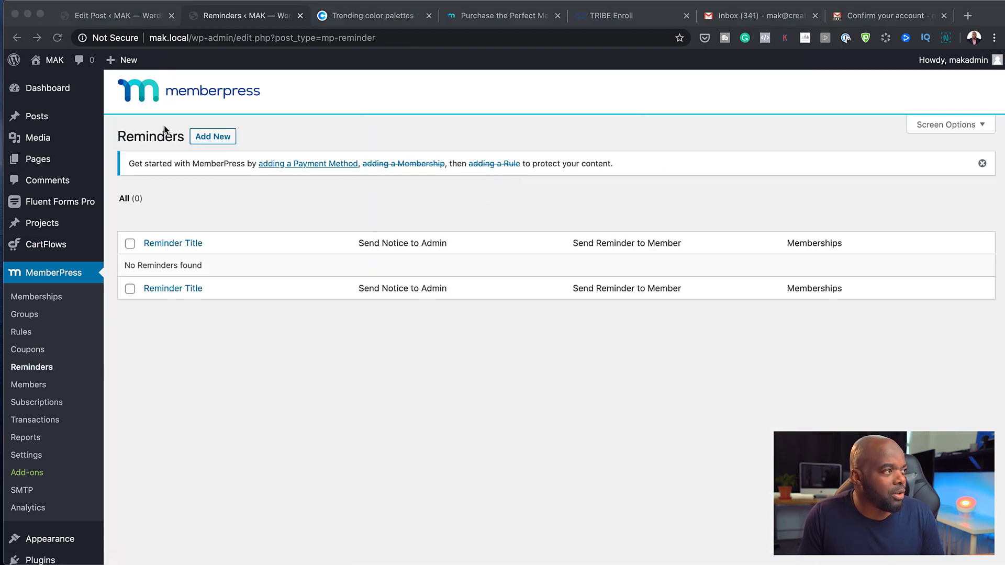
{"action": "left_click", "coordinate": [221, 137]}
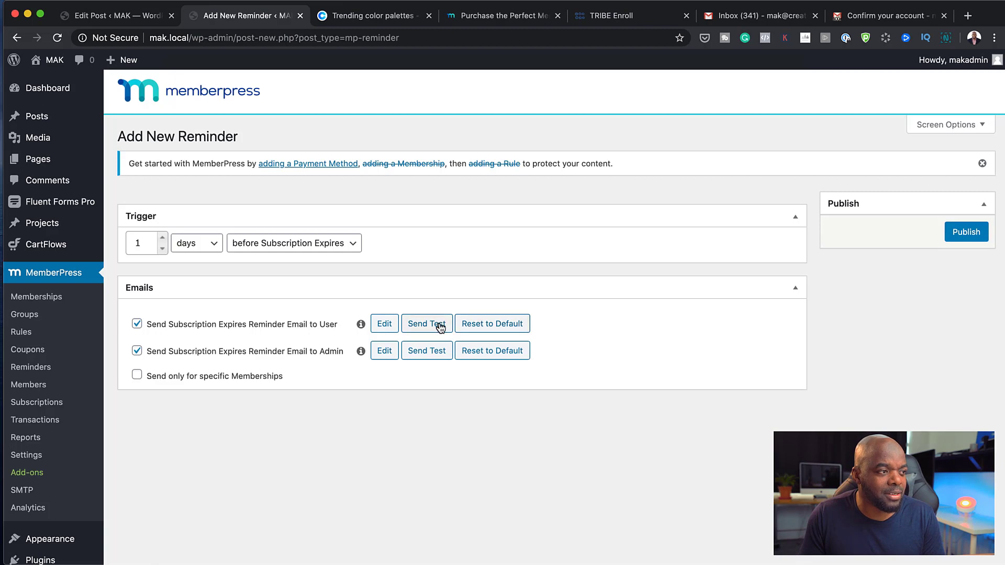
Open the user subscription-expiry reminder email and enlarge its body to read all the text
{"action": "left_click", "coordinate": [385, 325]}
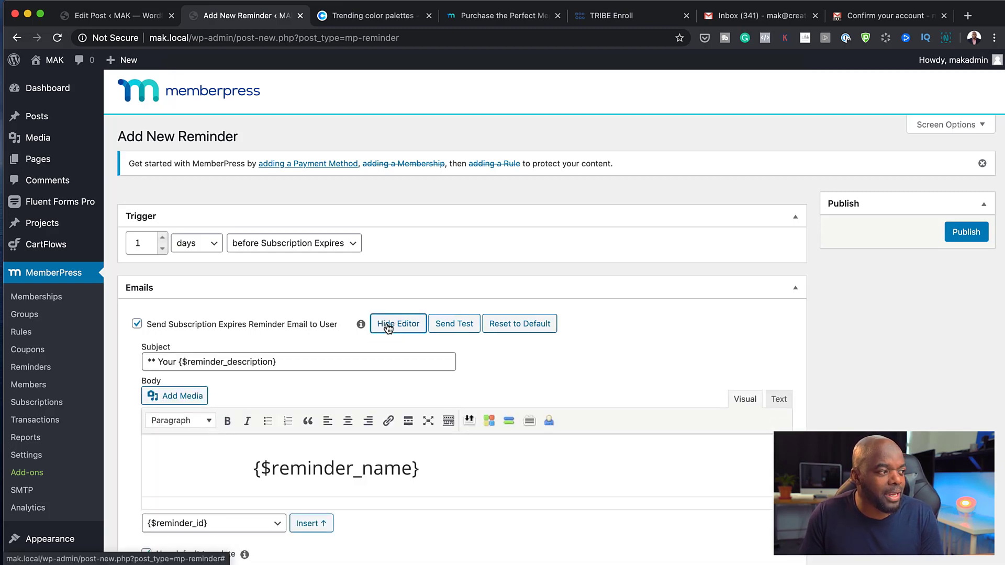
{"action": "scroll", "coordinate": [482, 385], "scroll_direction": "down", "scroll_amount": 4}
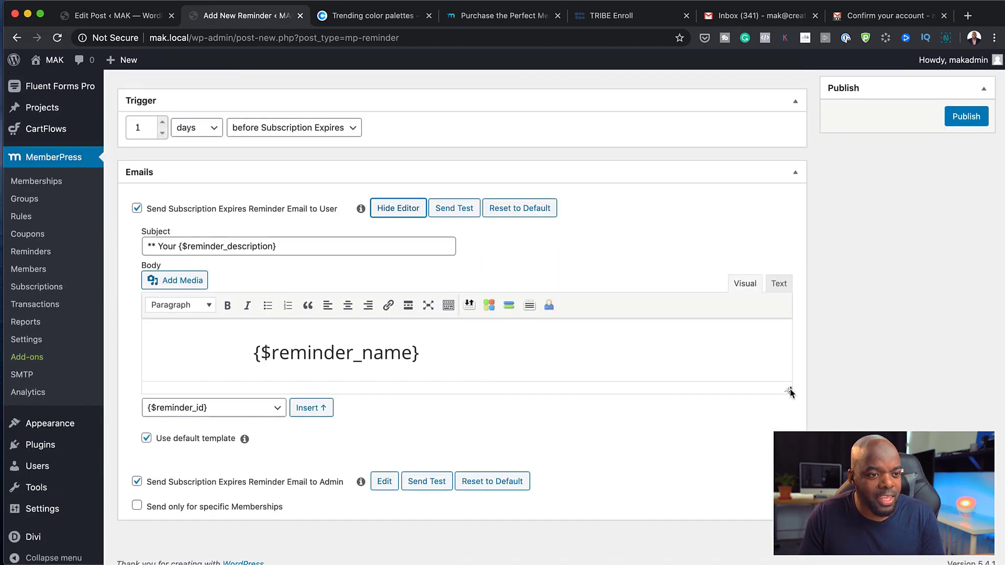
{"action": "left_click_drag", "start_coordinate": [789, 391], "coordinate": [789, 560]}
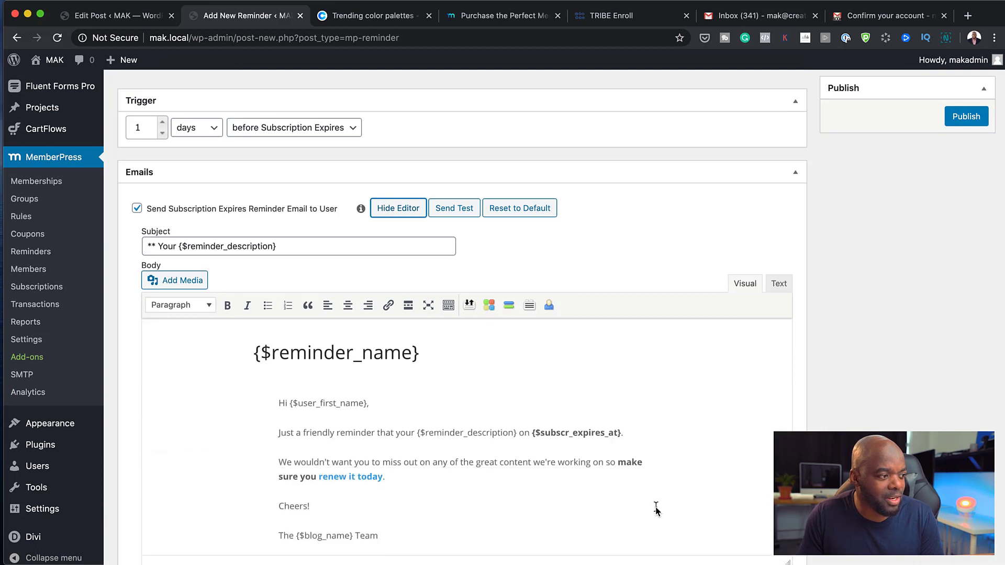
{"action": "scroll", "coordinate": [656, 507], "scroll_direction": "down", "scroll_amount": 1}
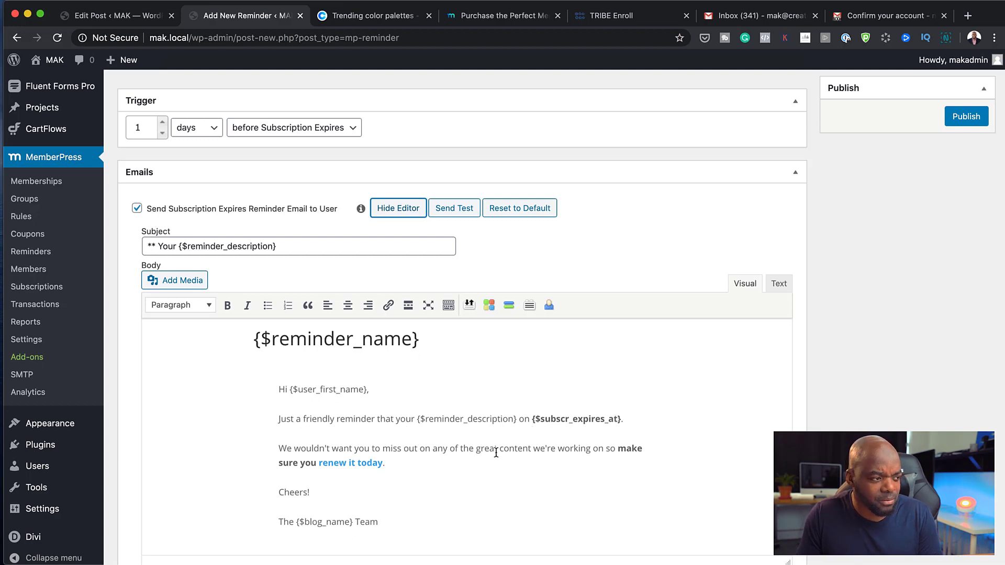
{"action": "scroll", "coordinate": [462, 493], "scroll_direction": "down", "scroll_amount": 1}
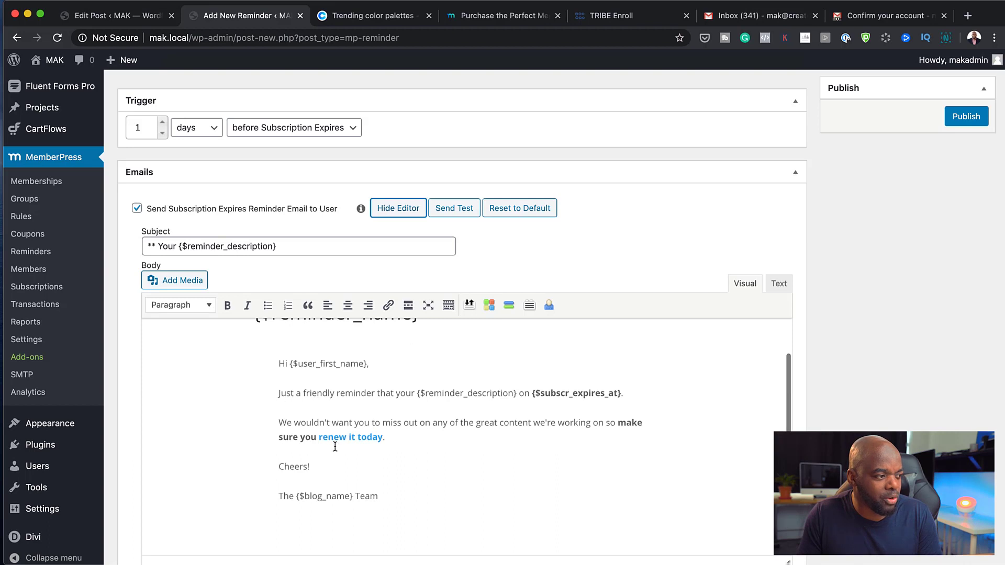
{"action": "left_click", "coordinate": [370, 471]}
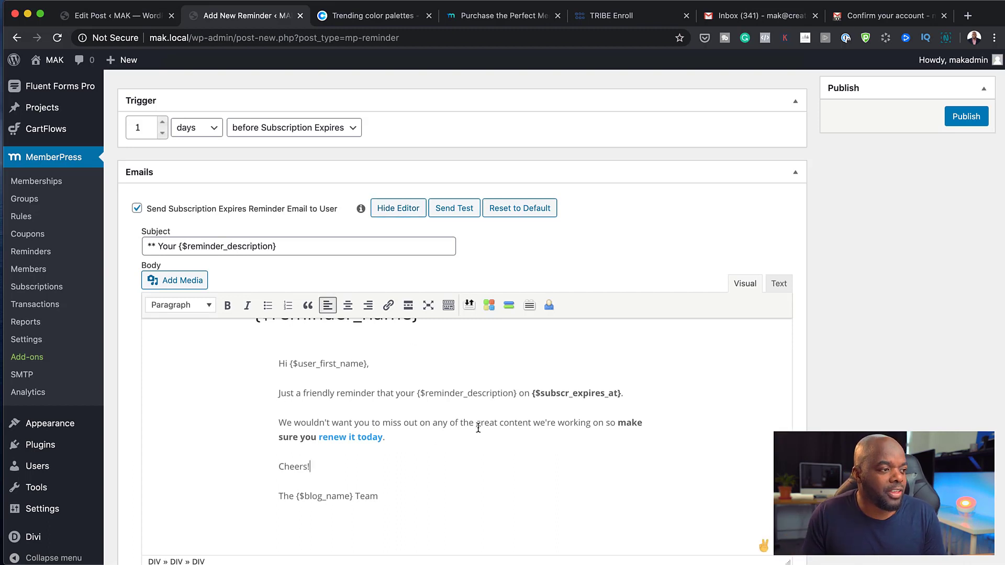
{"action": "scroll", "coordinate": [478, 428], "scroll_direction": "up", "scroll_amount": 1}
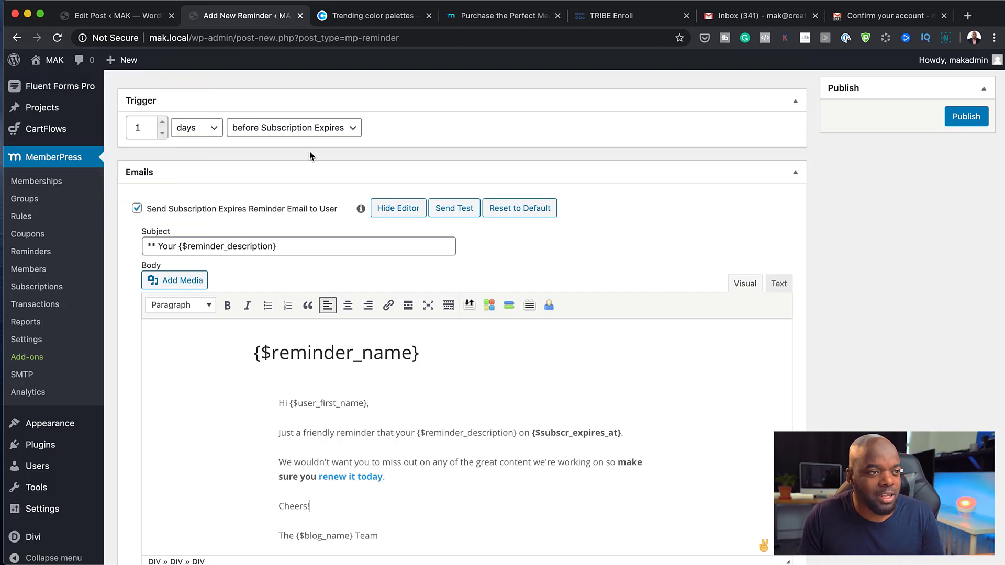
Open the single member's profile from the MemberPress Members list
{"action": "left_click", "coordinate": [41, 274]}
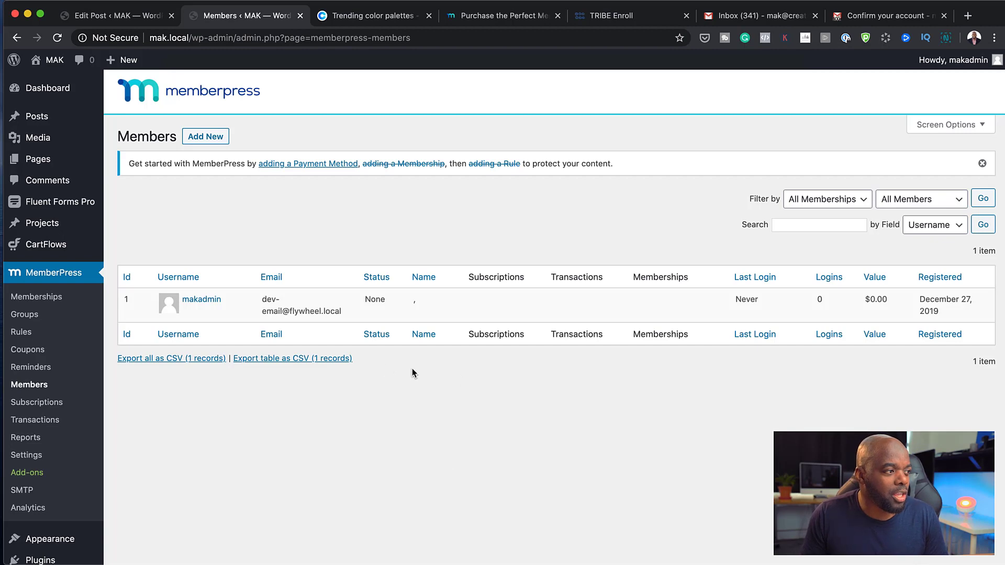
{"action": "mouse_move", "coordinate": [250, 315]}
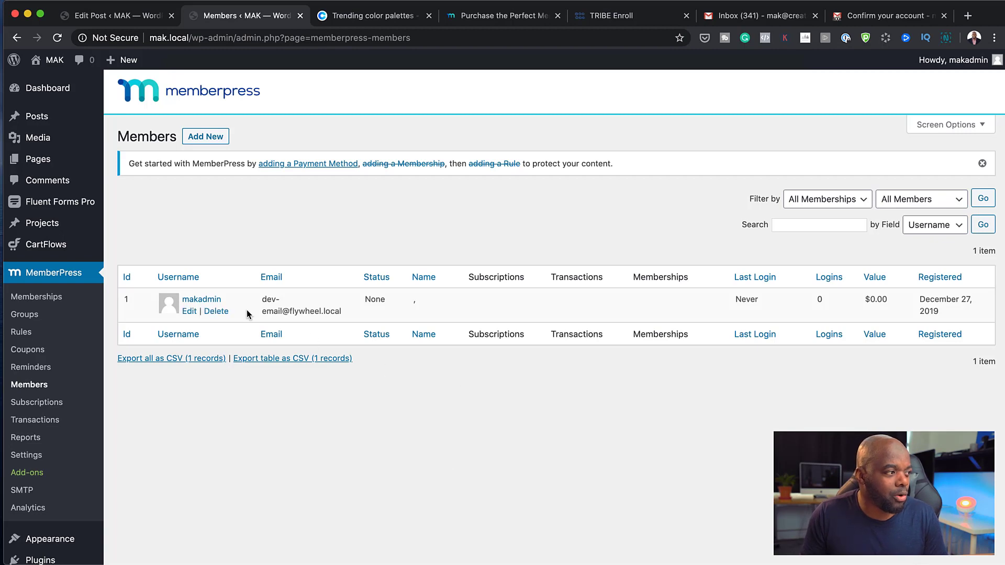
{"action": "left_click", "coordinate": [191, 312]}
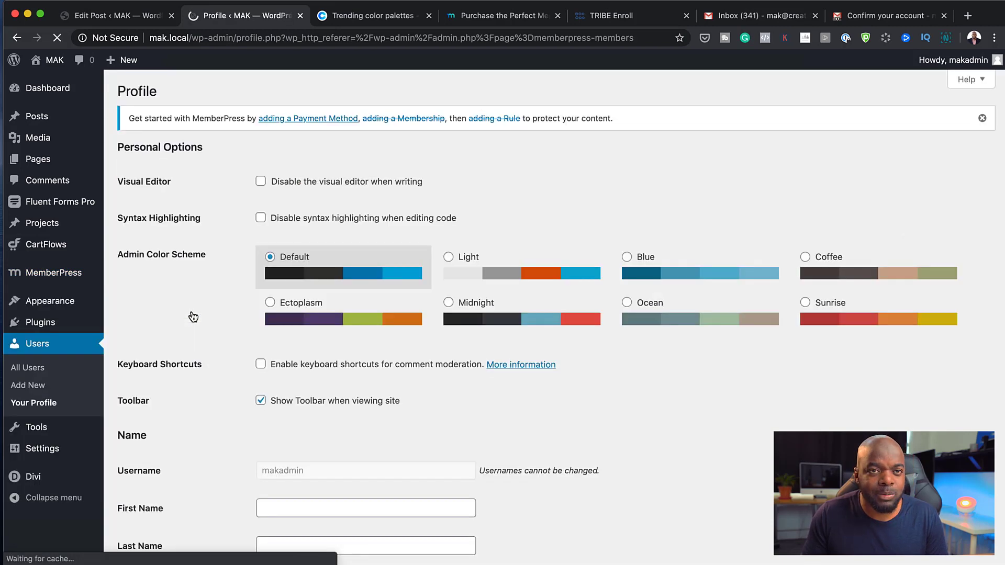
{"action": "scroll", "coordinate": [279, 315], "scroll_direction": "down", "scroll_amount": 10}
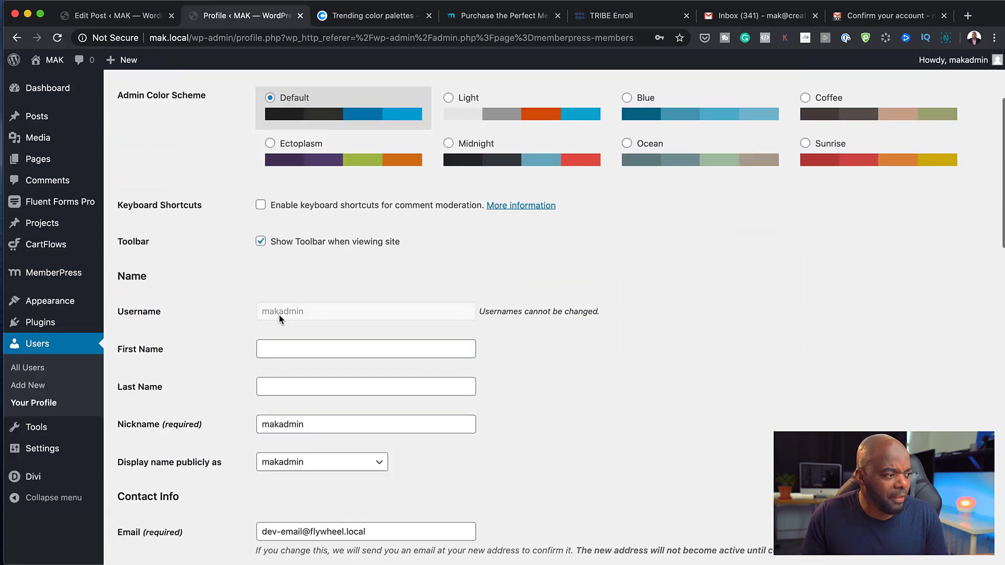
{"action": "scroll", "coordinate": [278, 315], "scroll_direction": "down", "scroll_amount": 8}
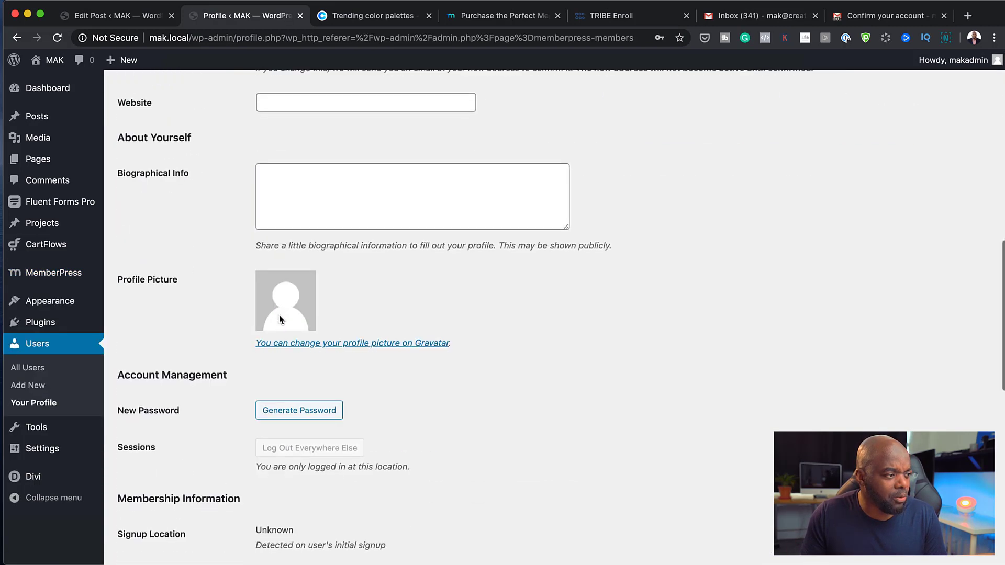
{"action": "scroll", "coordinate": [278, 315], "scroll_direction": "down", "scroll_amount": 4}
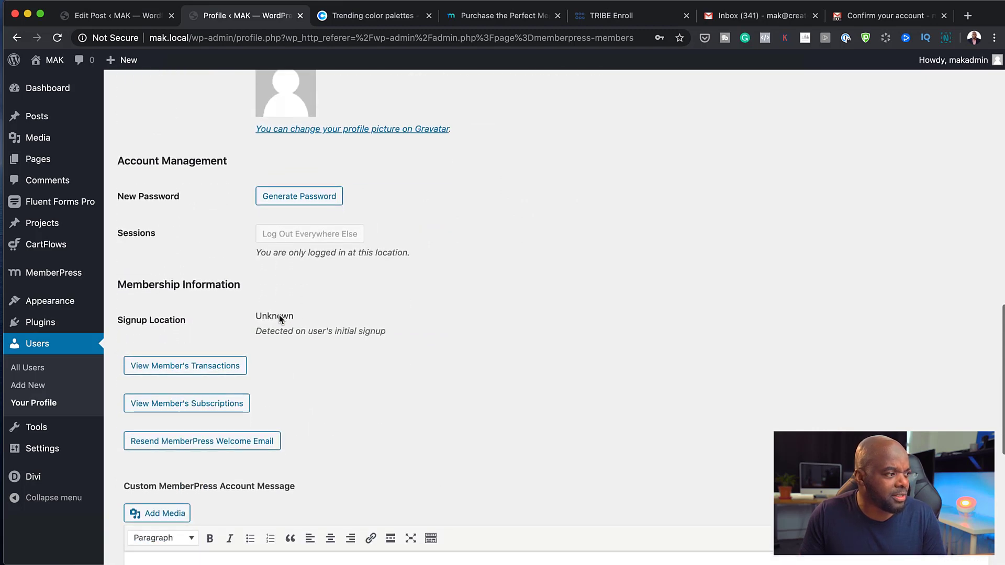
{"action": "scroll", "coordinate": [311, 327], "scroll_direction": "down", "scroll_amount": 1}
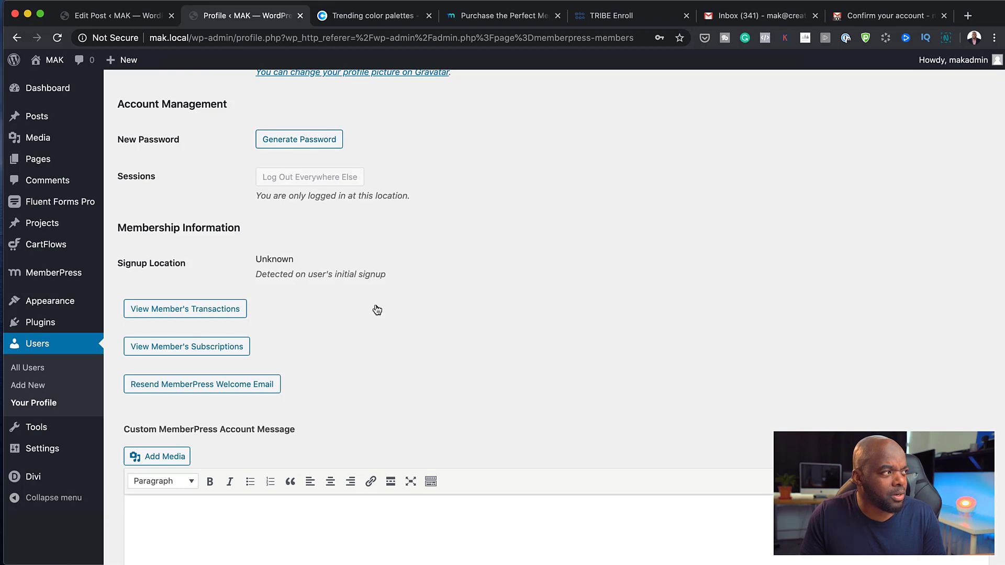
{"action": "scroll", "coordinate": [380, 376], "scroll_direction": "down", "scroll_amount": 1}
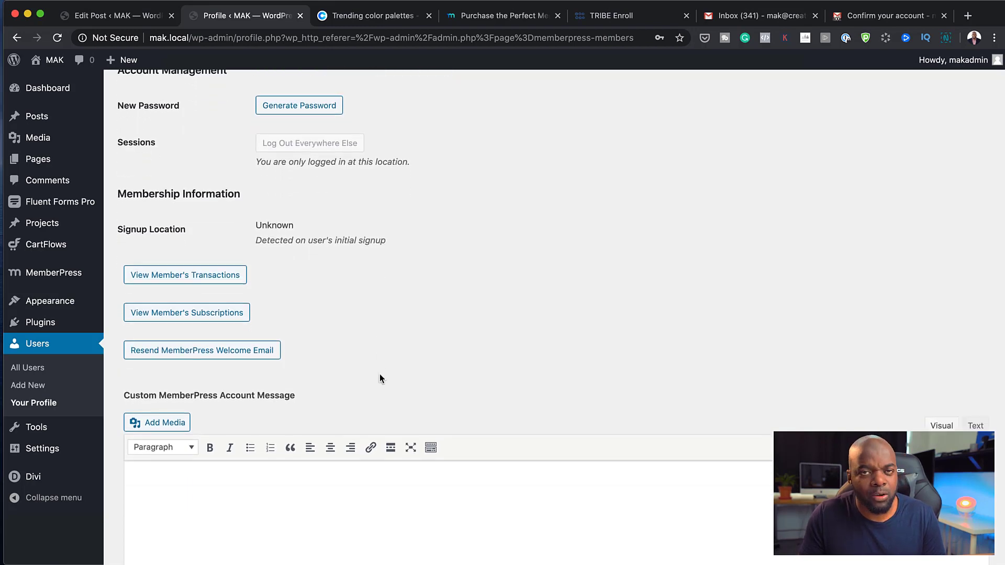
{"action": "scroll", "coordinate": [377, 372], "scroll_direction": "down", "scroll_amount": 5}
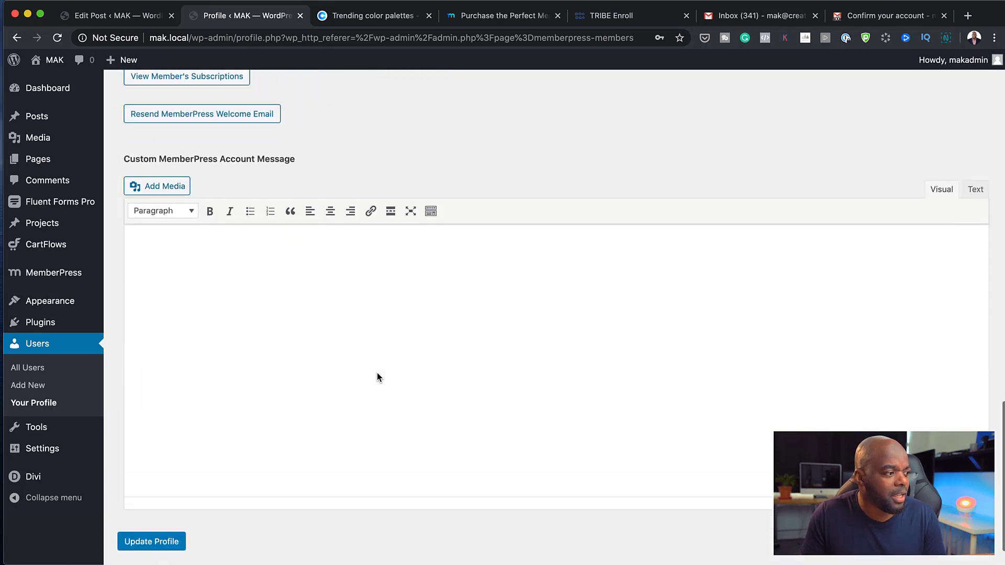
{"action": "scroll", "coordinate": [377, 373], "scroll_direction": "up", "scroll_amount": 5}
{"action": "scroll", "coordinate": [377, 373], "scroll_direction": "up", "scroll_amount": 8}
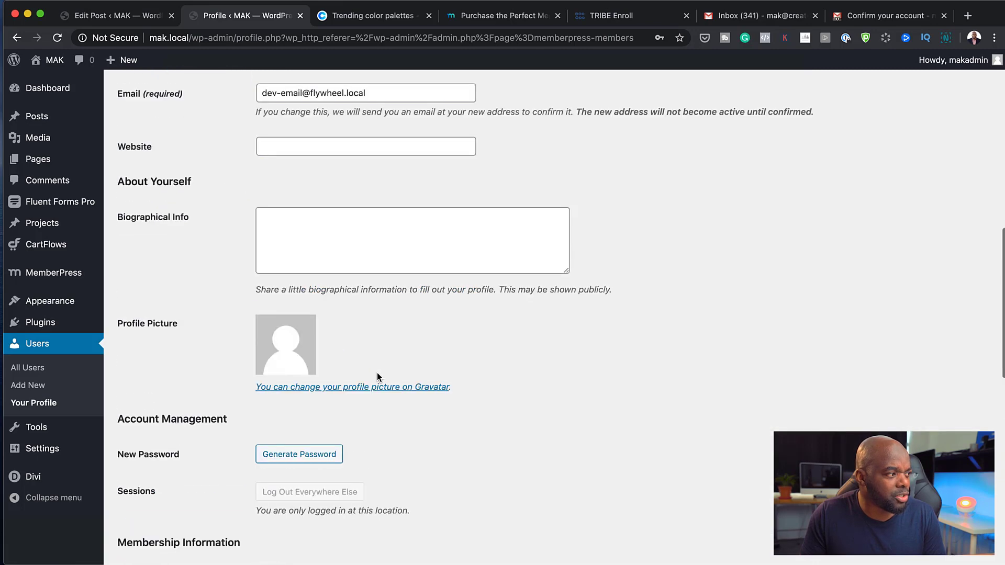
{"action": "scroll", "coordinate": [377, 372], "scroll_direction": "down", "scroll_amount": 5}
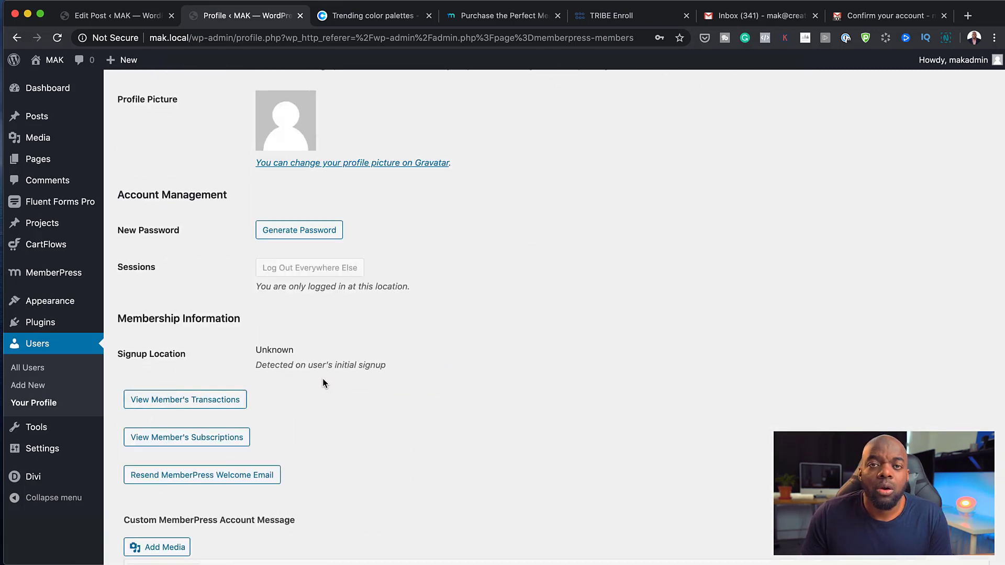
{"action": "scroll", "coordinate": [445, 410], "scroll_direction": "up", "scroll_amount": 5}
{"action": "scroll", "coordinate": [446, 414], "scroll_direction": "up", "scroll_amount": 10}
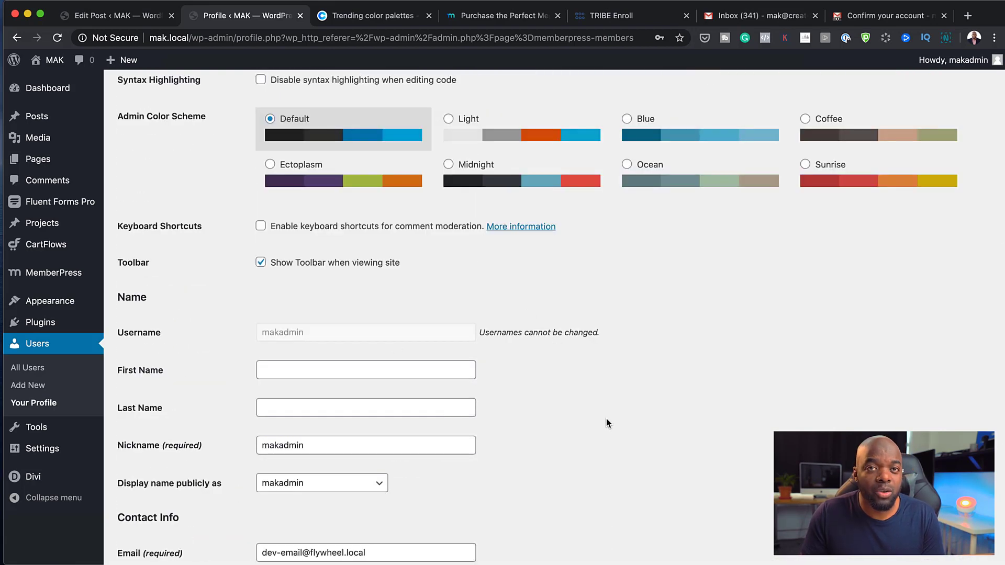
{"action": "scroll", "coordinate": [607, 422], "scroll_direction": "up", "scroll_amount": 3}
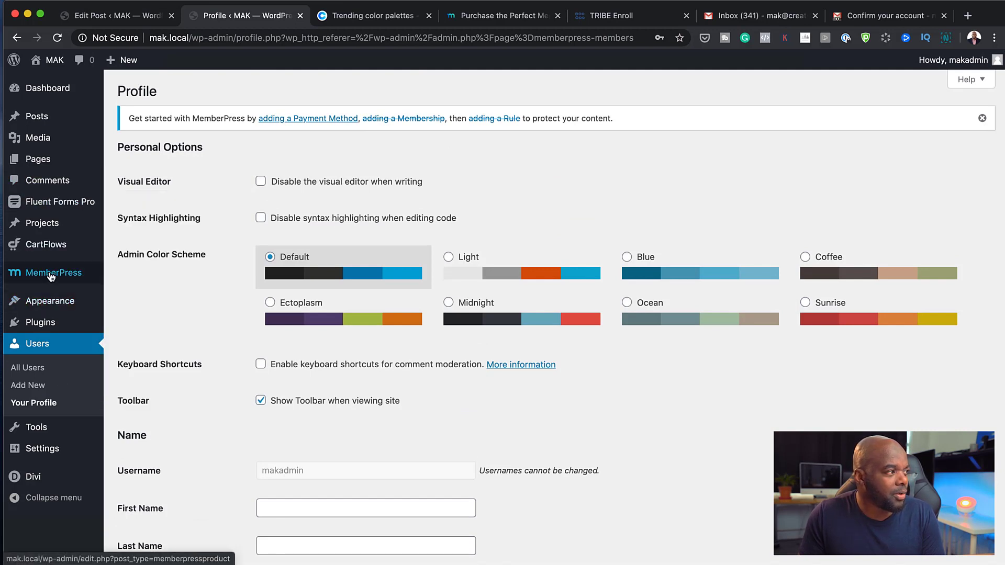
{"action": "mouse_move", "coordinate": [50, 277]}
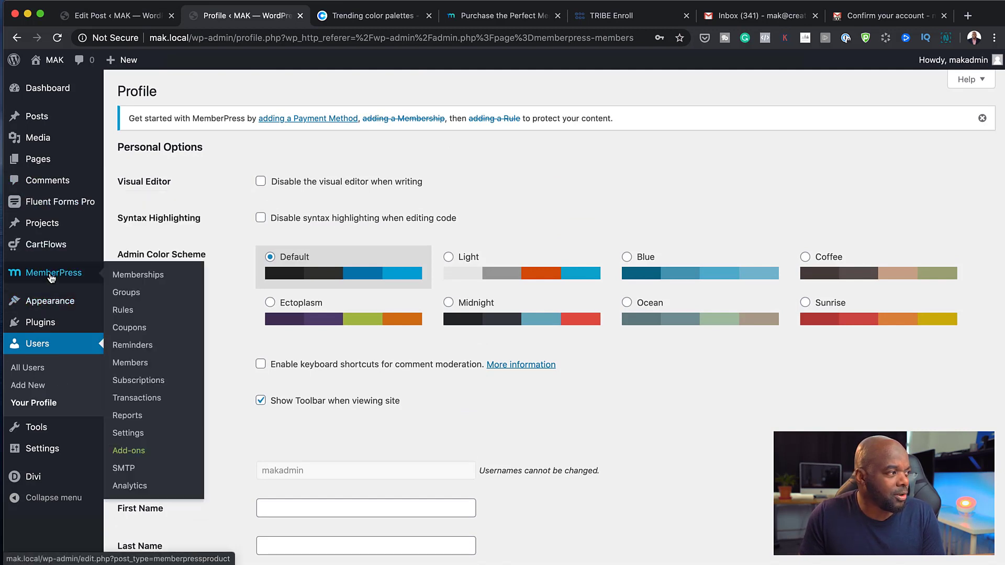
{"action": "left_click", "coordinate": [143, 382]}
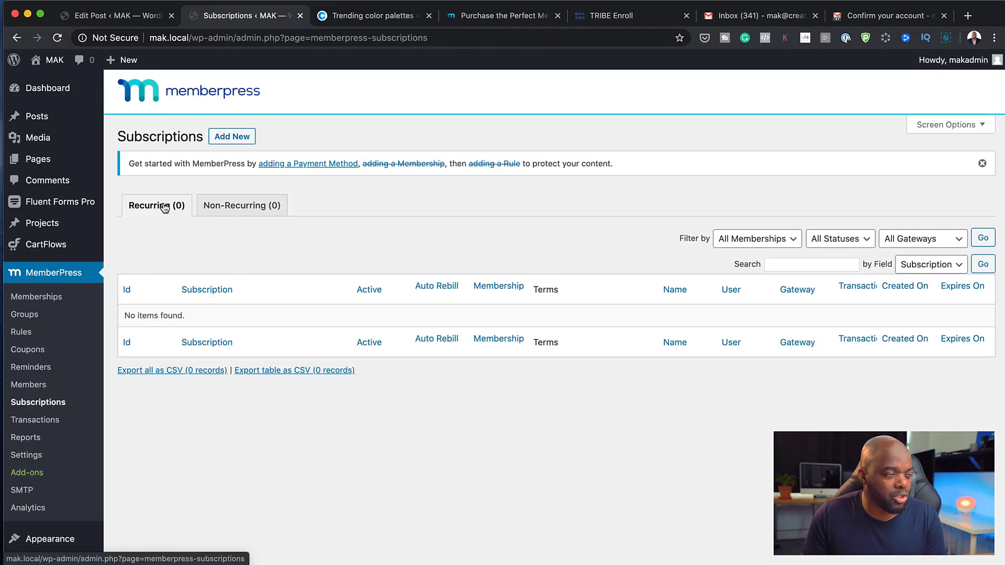
Check the Non-Recurring and Recurring subscription lists, both showing no items
{"action": "left_click", "coordinate": [261, 207]}
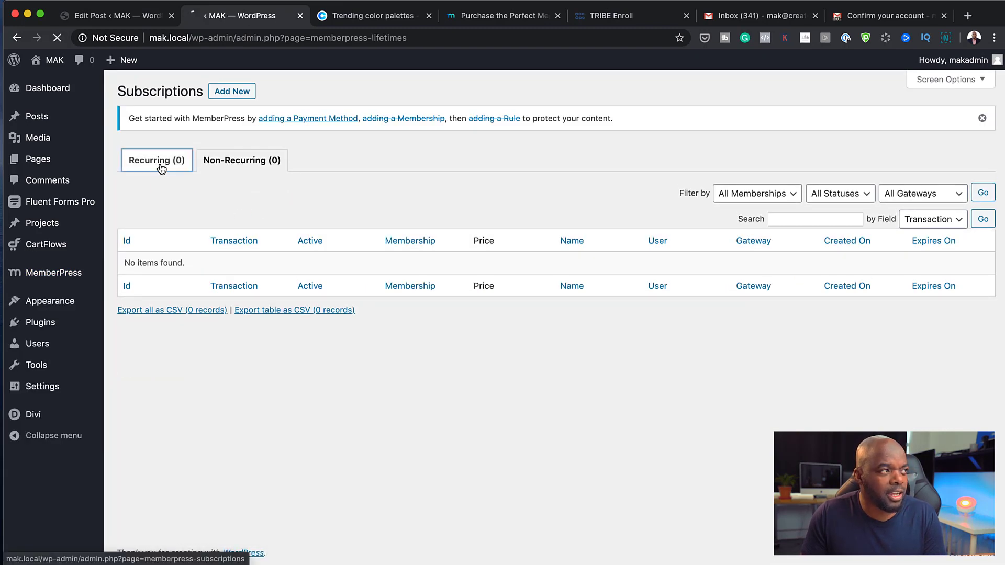
{"action": "left_click", "coordinate": [157, 161]}
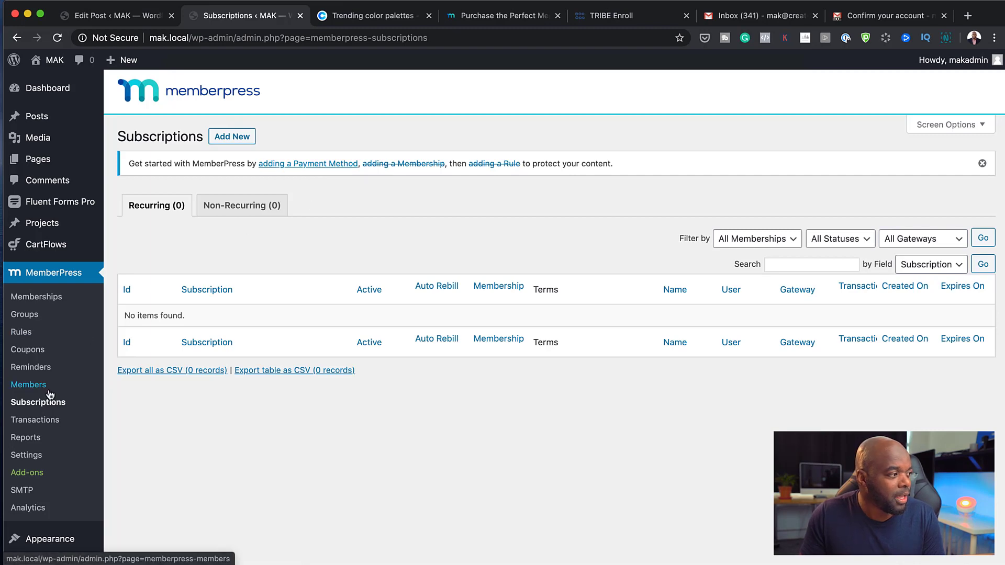
Check the empty MemberPress Transactions list, then go to Reports
{"action": "left_click", "coordinate": [44, 422]}
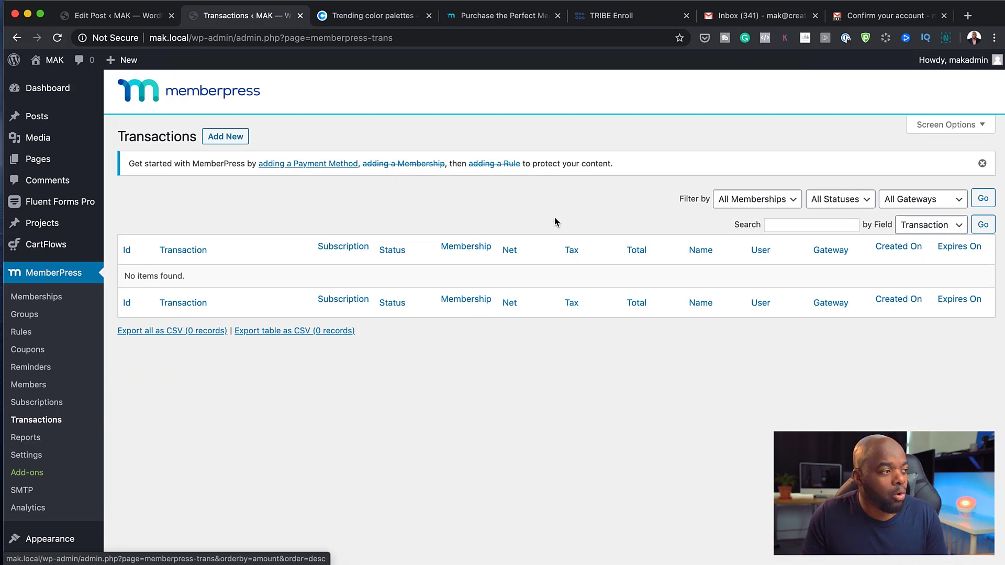
{"action": "left_click", "coordinate": [35, 439]}
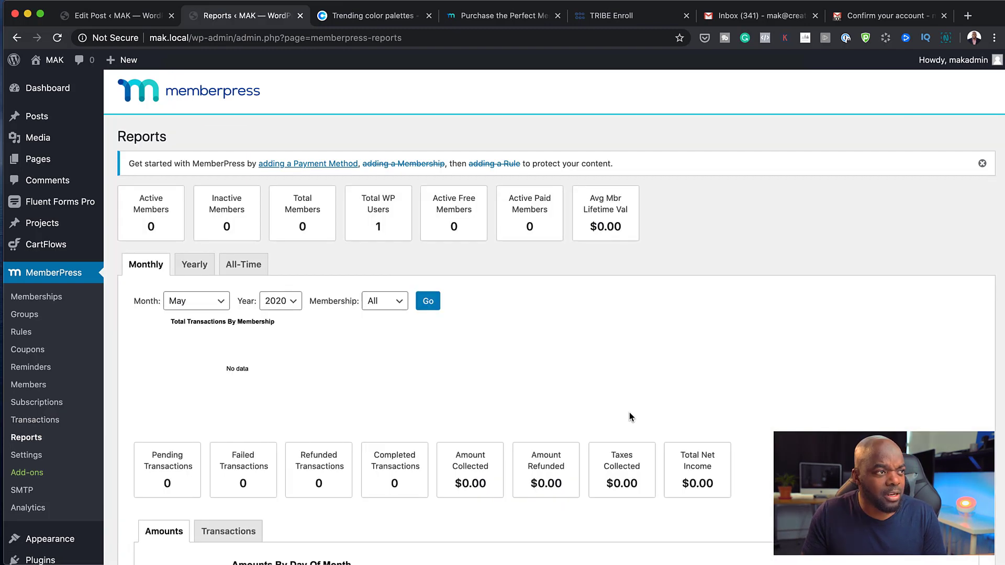
Scroll through the May 2020 reports with all-zero daily totals, then open MemberPress Settings
{"action": "scroll", "coordinate": [630, 415], "scroll_direction": "down", "scroll_amount": 2}
{"action": "scroll", "coordinate": [629, 413], "scroll_direction": "down", "scroll_amount": 20}
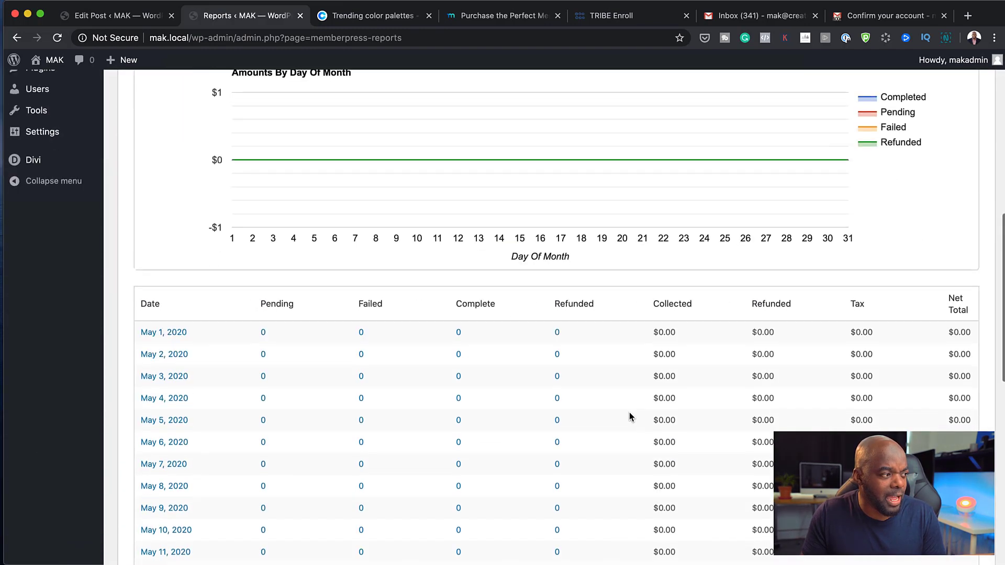
{"action": "scroll", "coordinate": [629, 413], "scroll_direction": "down", "scroll_amount": 7}
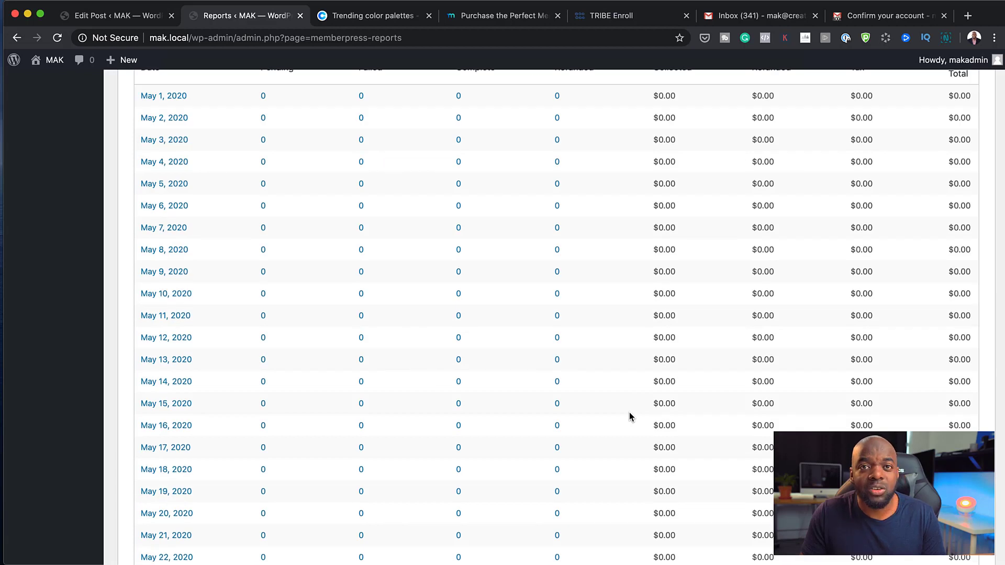
{"action": "scroll", "coordinate": [629, 413], "scroll_direction": "up", "scroll_amount": 3}
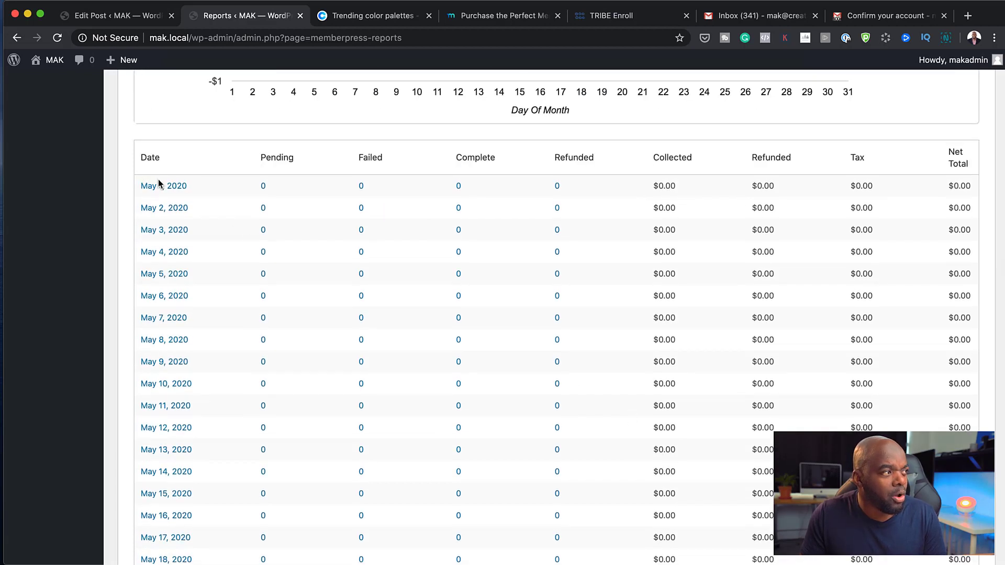
{"action": "scroll", "coordinate": [186, 440], "scroll_direction": "down", "scroll_amount": 9}
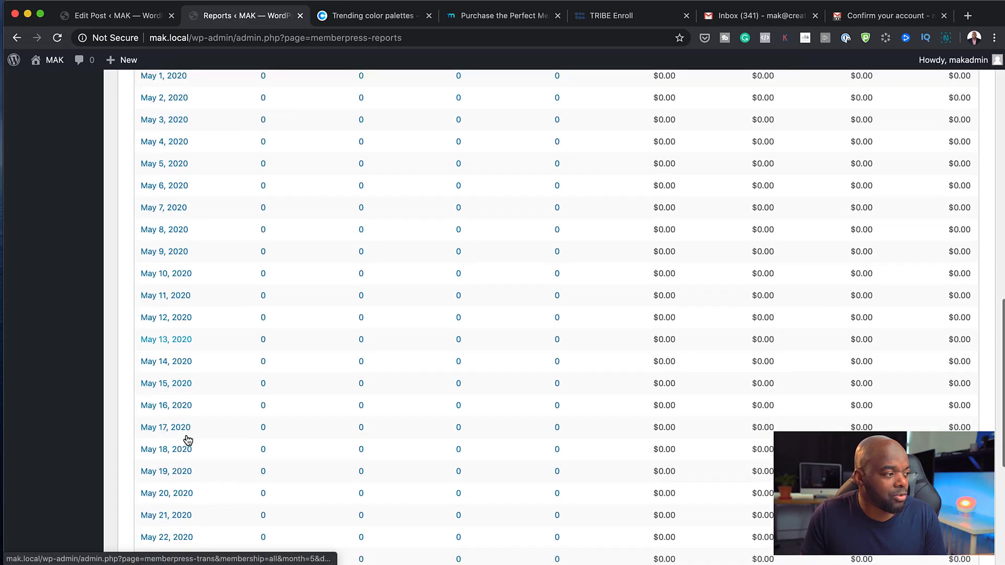
{"action": "scroll", "coordinate": [332, 468], "scroll_direction": "up", "scroll_amount": 7}
{"action": "scroll", "coordinate": [332, 467], "scroll_direction": "up", "scroll_amount": 15}
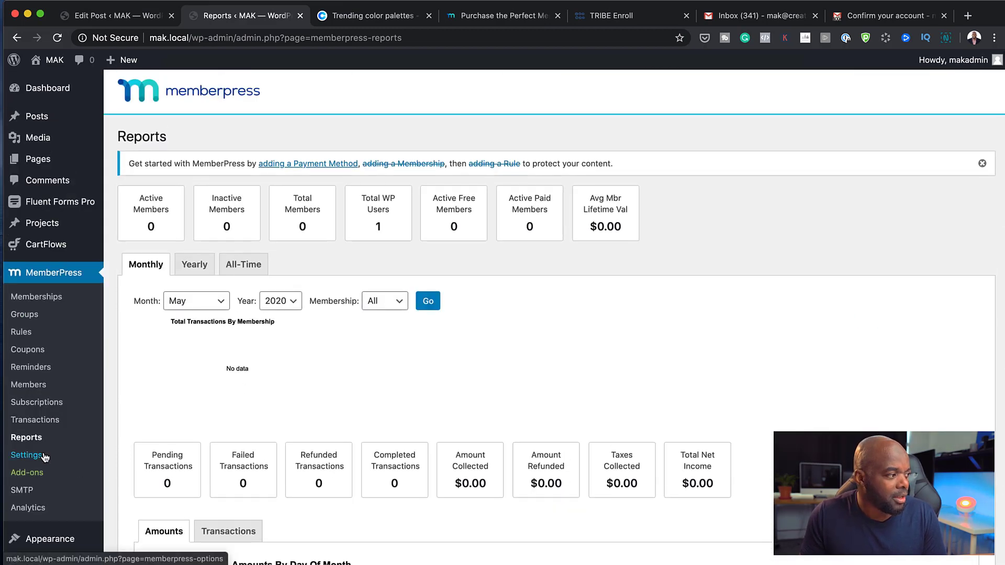
{"action": "left_click", "coordinate": [35, 459]}
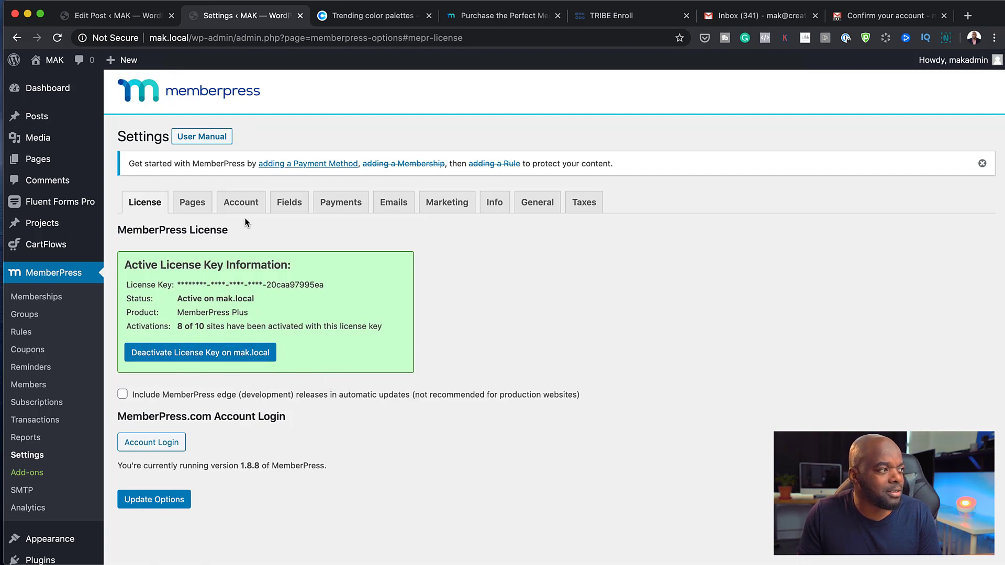
Show the Pages tab with the Thank You, Account and Login reserved pages
{"action": "left_click", "coordinate": [192, 204]}
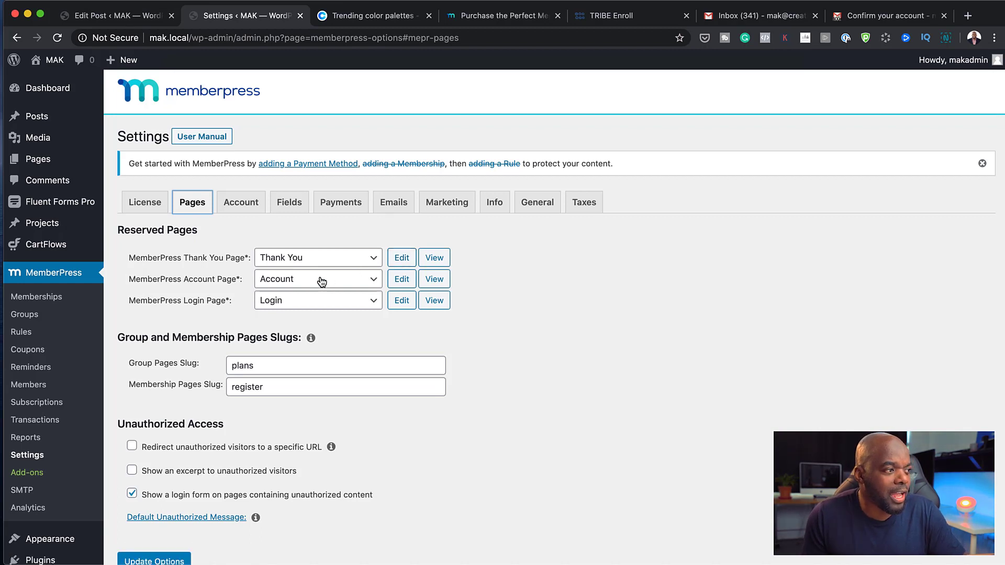
Preview the front-end Account page, check its empty Subscriptions and Payments, then return to settings
{"action": "left_click", "coordinate": [443, 280]}
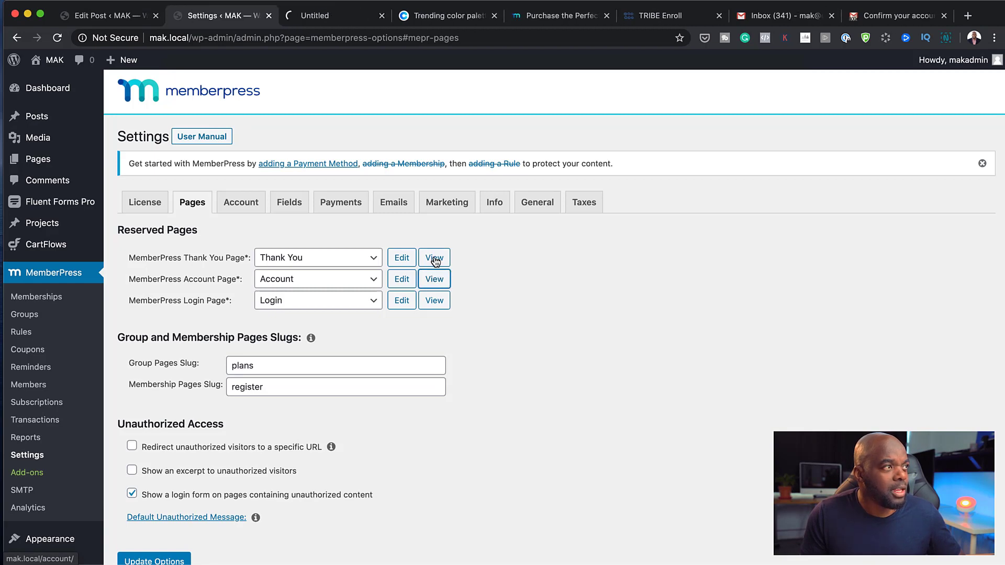
{"action": "left_click", "coordinate": [350, 15]}
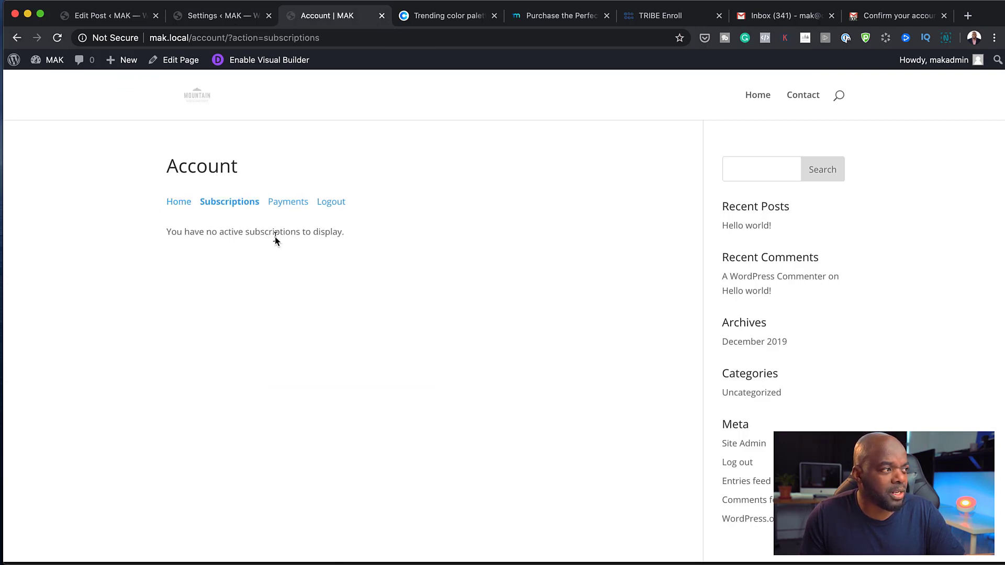
{"action": "left_click", "coordinate": [296, 207]}
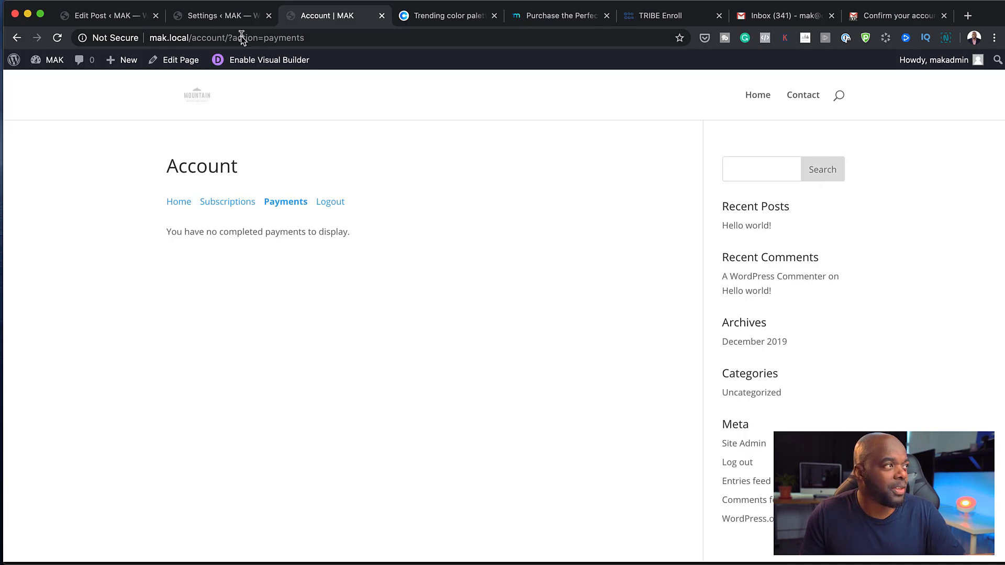
{"action": "left_click", "coordinate": [229, 22]}
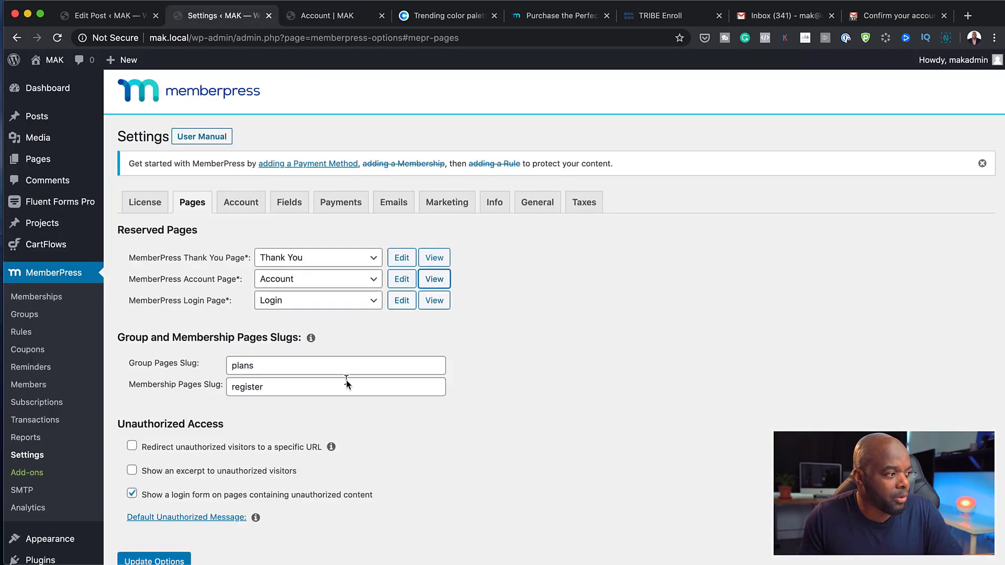
{"action": "scroll", "coordinate": [347, 382], "scroll_direction": "down", "scroll_amount": 3}
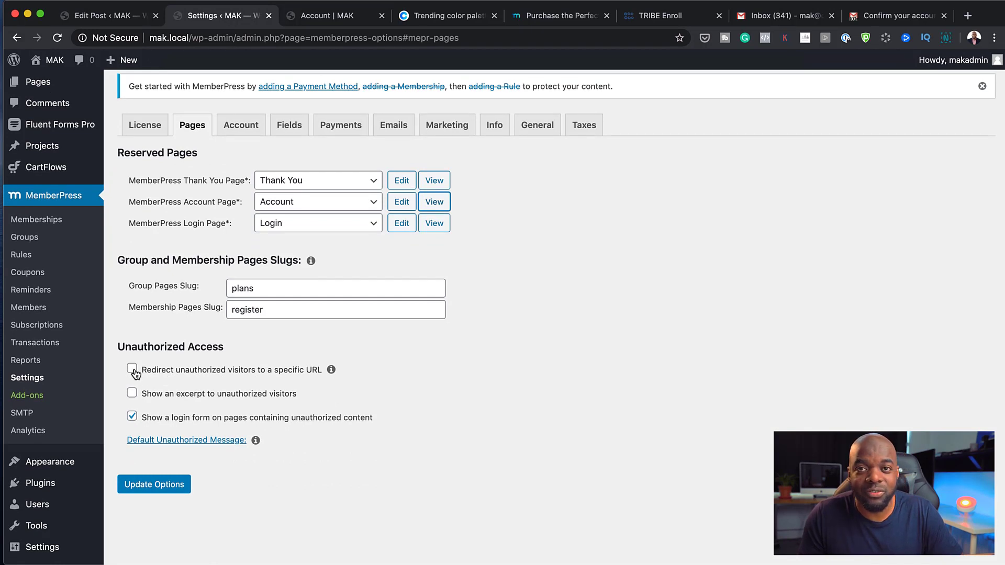
{"action": "left_click", "coordinate": [132, 369]}
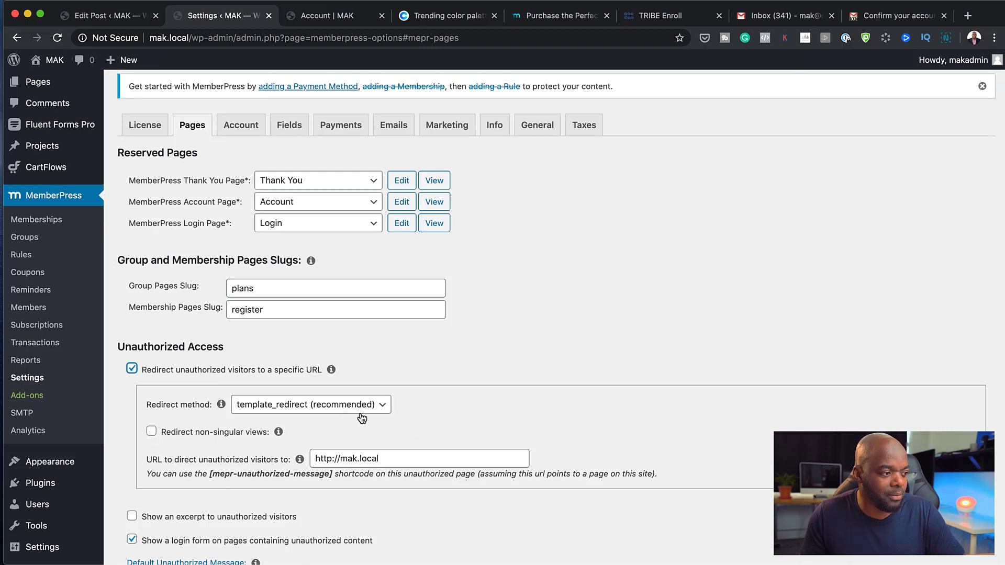
{"action": "scroll", "coordinate": [421, 491], "scroll_direction": "down", "scroll_amount": 2}
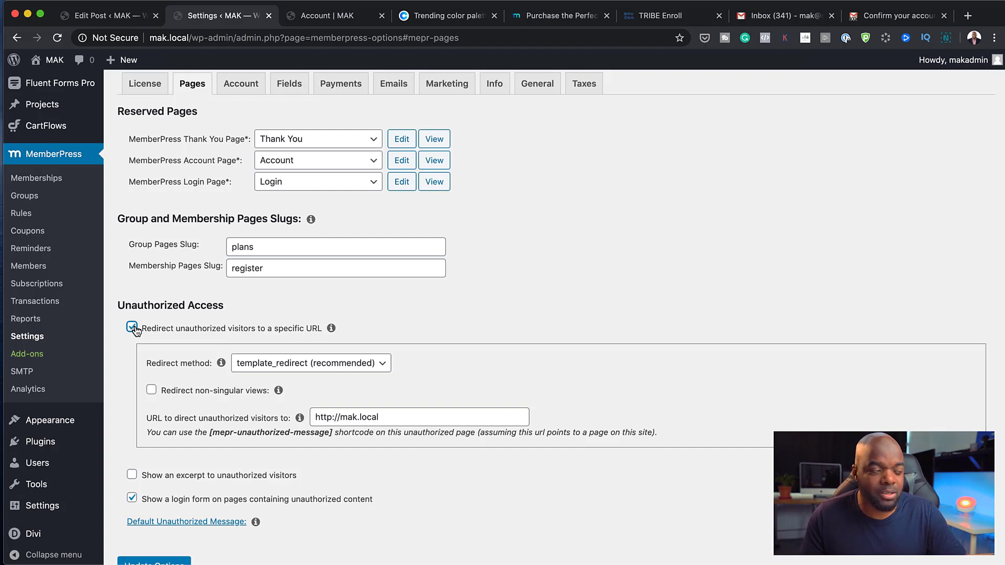
{"action": "scroll", "coordinate": [217, 370], "scroll_direction": "up", "scroll_amount": 5}
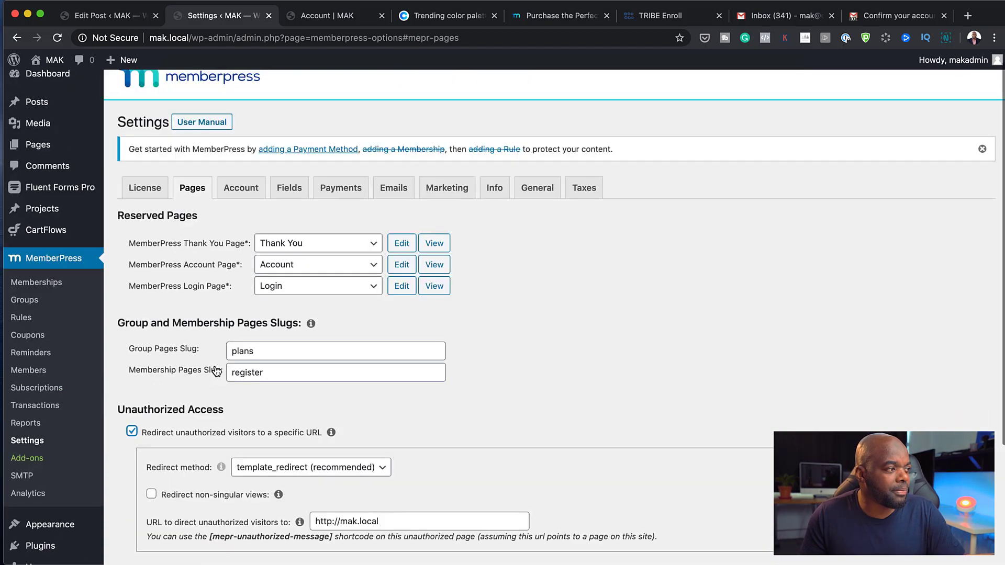
{"action": "left_click", "coordinate": [236, 204]}
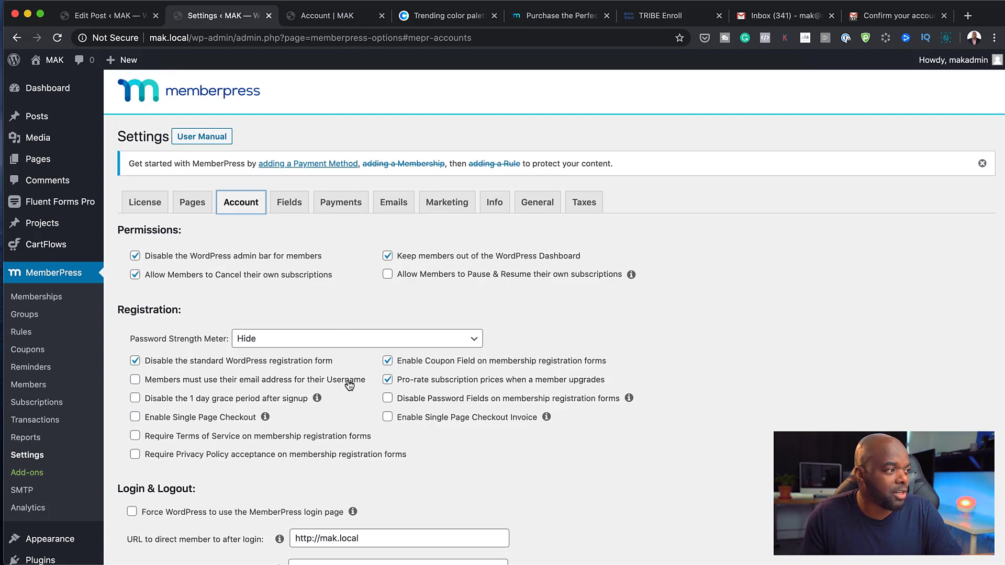
Change the registration Password Strength Meter dropdown from Hide to Show
{"action": "left_click", "coordinate": [337, 343]}
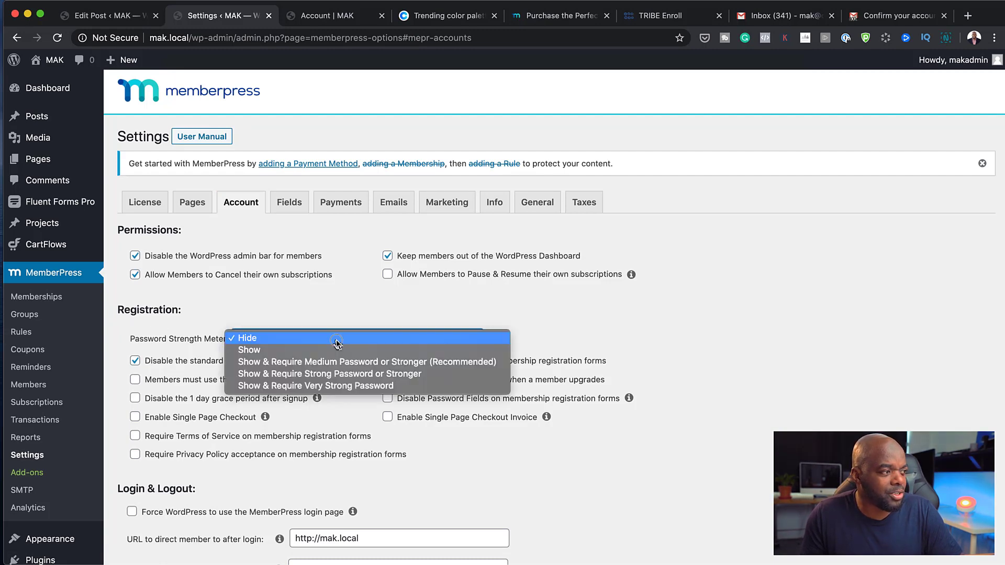
{"action": "left_click", "coordinate": [337, 339]}
{"action": "left_click", "coordinate": [318, 341]}
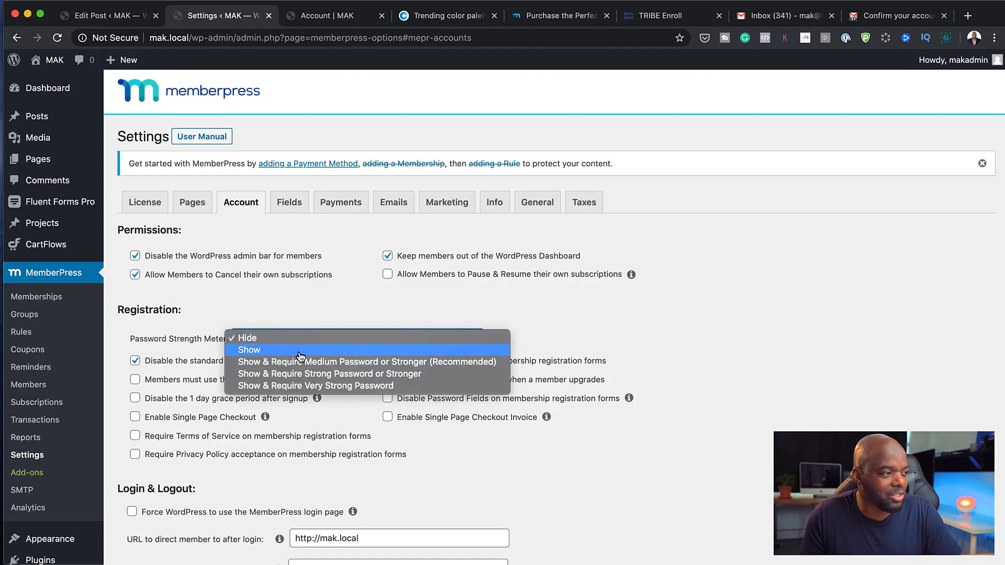
{"action": "left_click", "coordinate": [301, 356]}
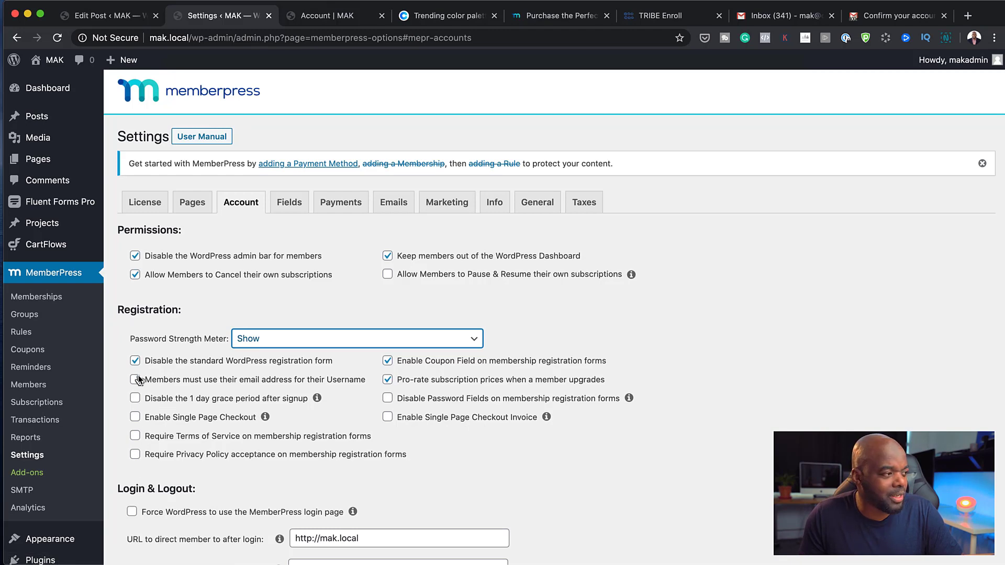
Review the login, logout and Account Page Welcome Message options, then go to the Fields settings
{"action": "scroll", "coordinate": [244, 470], "scroll_direction": "down", "scroll_amount": 3}
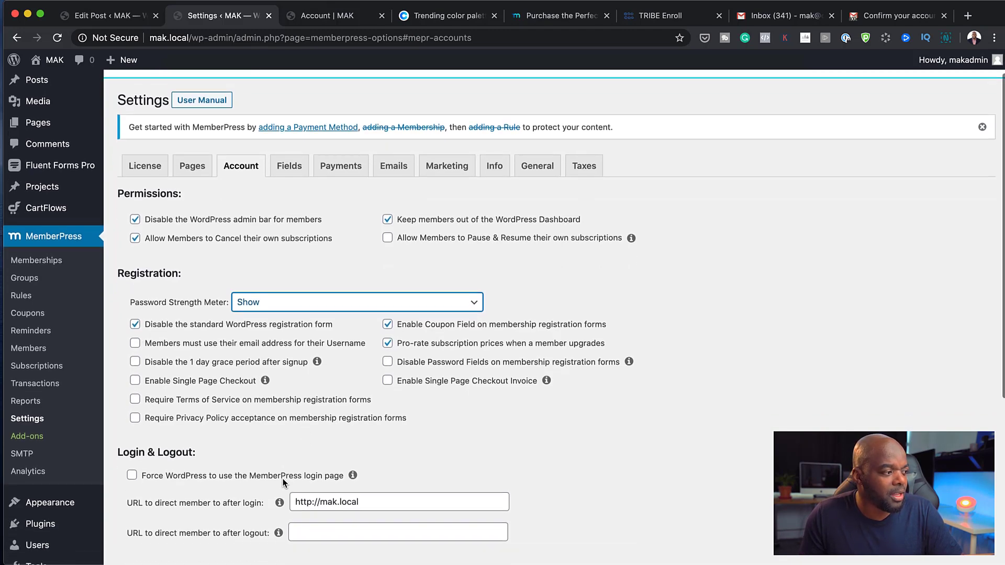
{"action": "scroll", "coordinate": [219, 465], "scroll_direction": "down", "scroll_amount": 1}
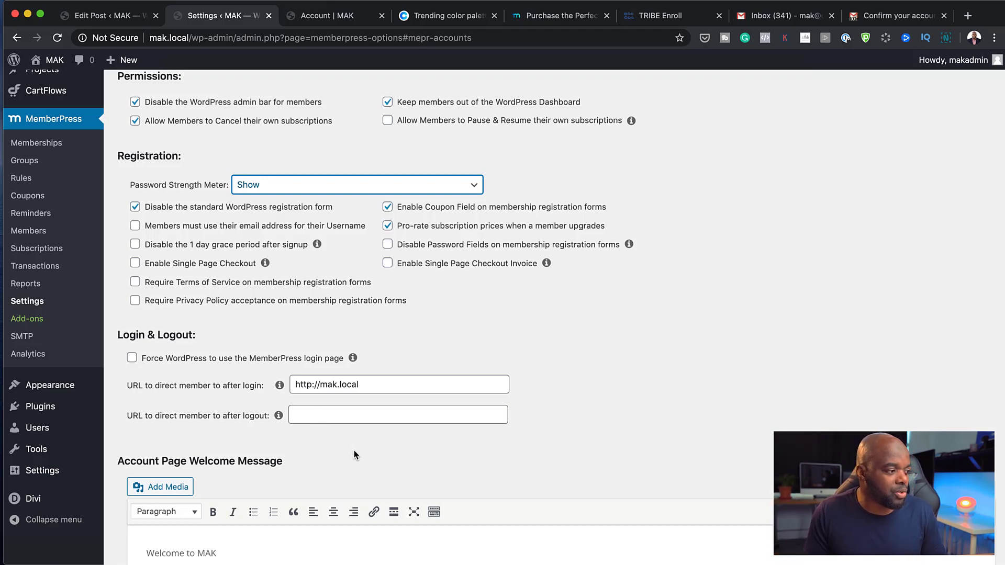
{"action": "scroll", "coordinate": [354, 450], "scroll_direction": "down", "scroll_amount": 3}
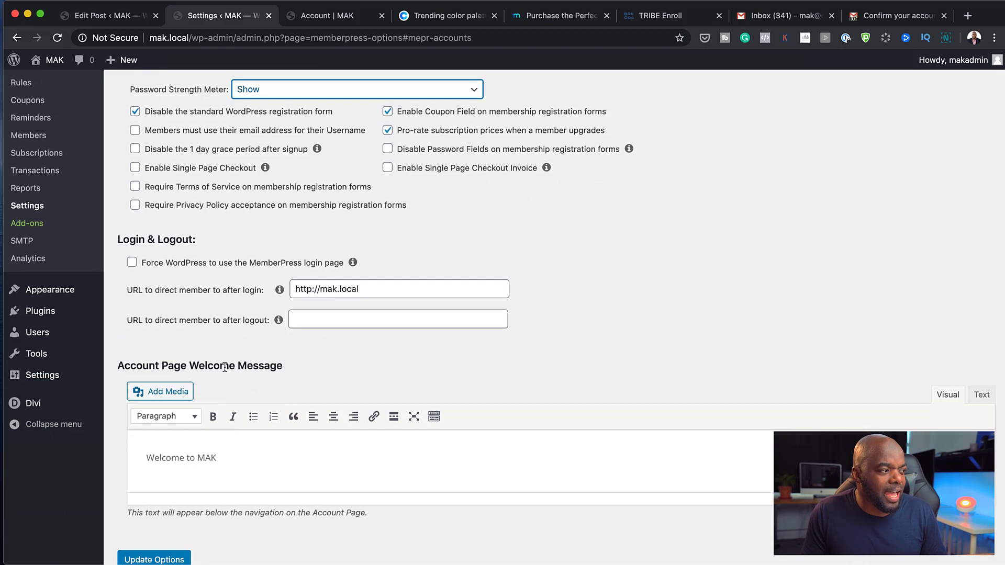
{"action": "scroll", "coordinate": [231, 462], "scroll_direction": "down", "scroll_amount": 2}
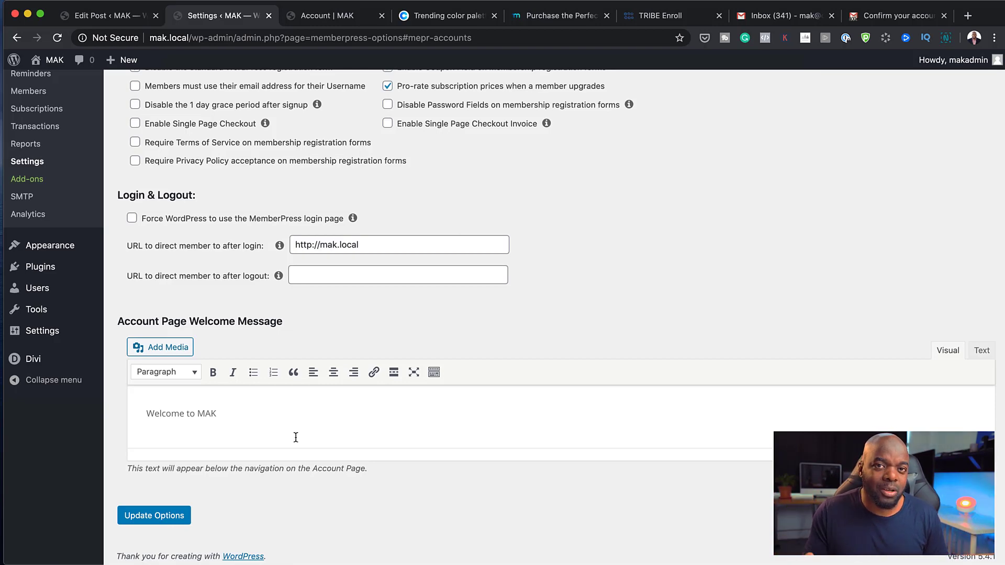
{"action": "scroll", "coordinate": [408, 433], "scroll_direction": "up", "scroll_amount": 5}
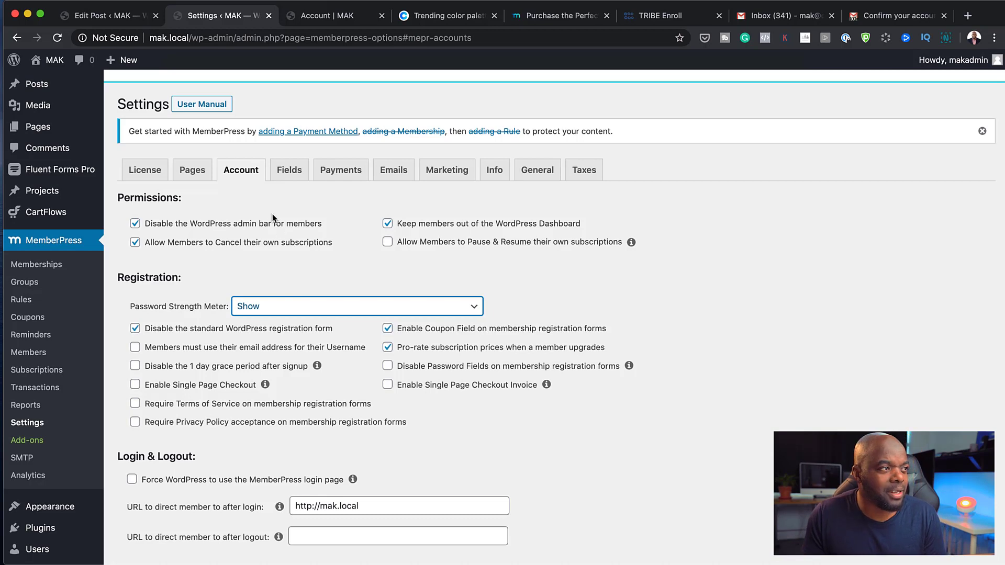
{"action": "left_click", "coordinate": [290, 170]}
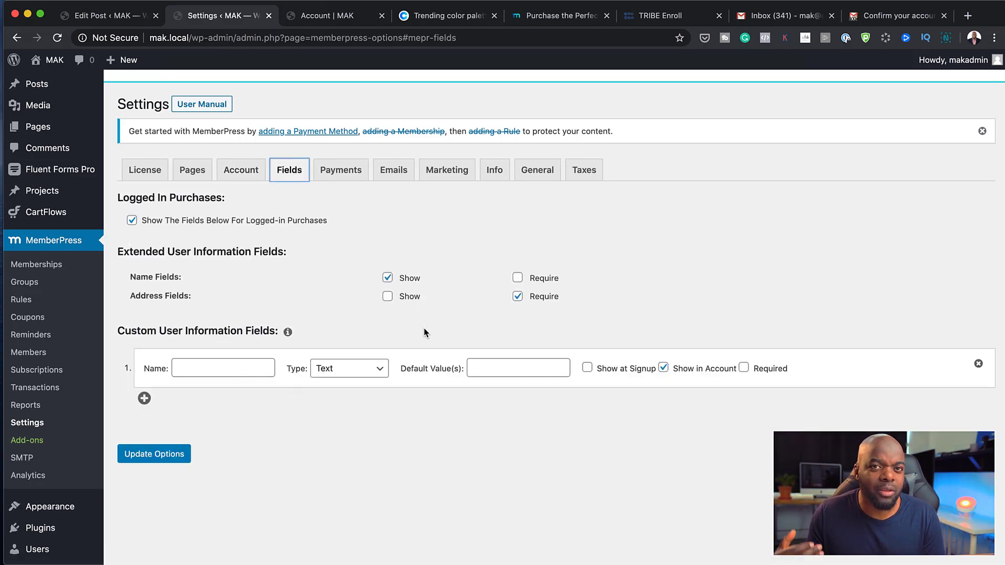
Add a second custom user information field of type Text, then go to the Payments settings
{"action": "left_click", "coordinate": [144, 398]}
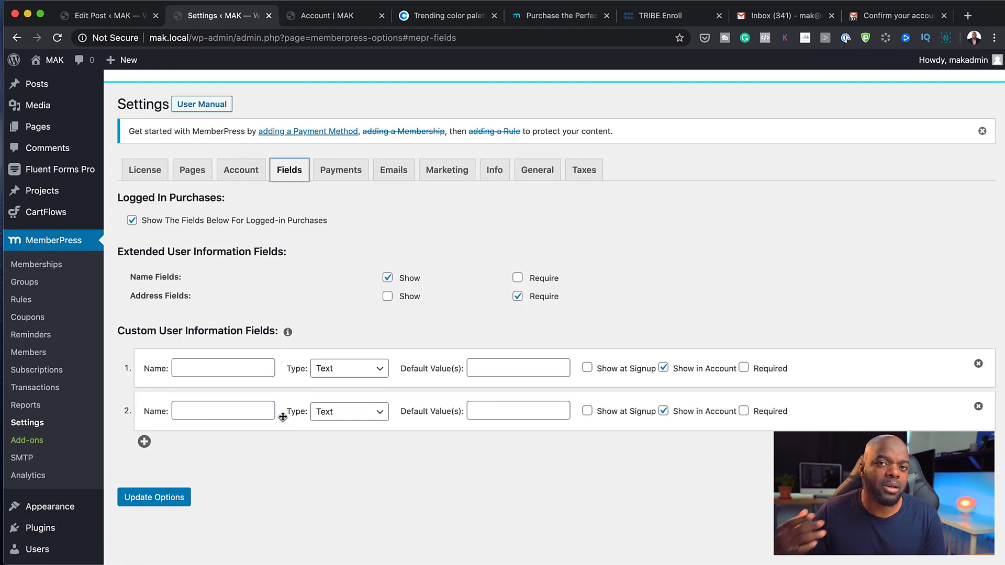
{"action": "left_click", "coordinate": [382, 412]}
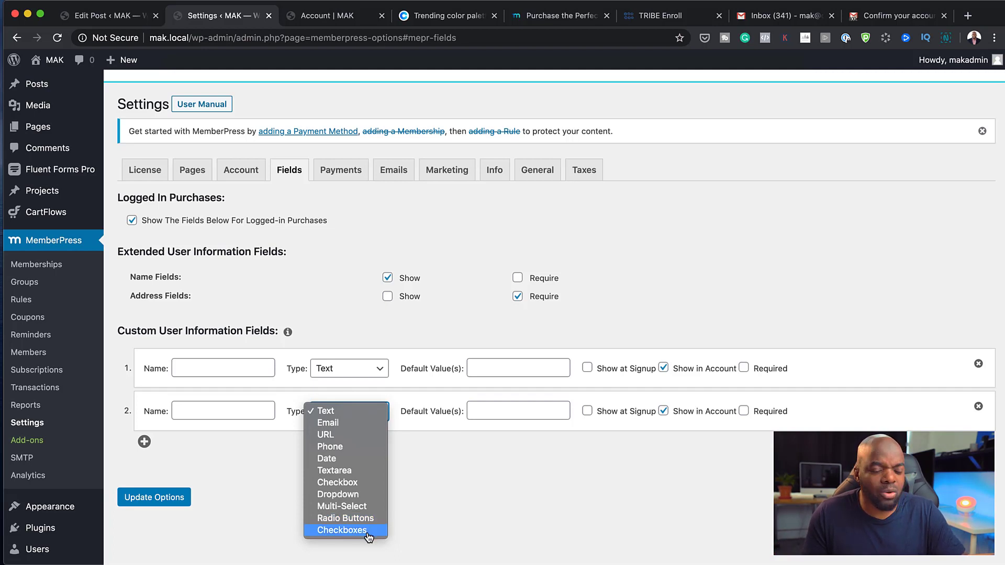
{"action": "left_click", "coordinate": [483, 461]}
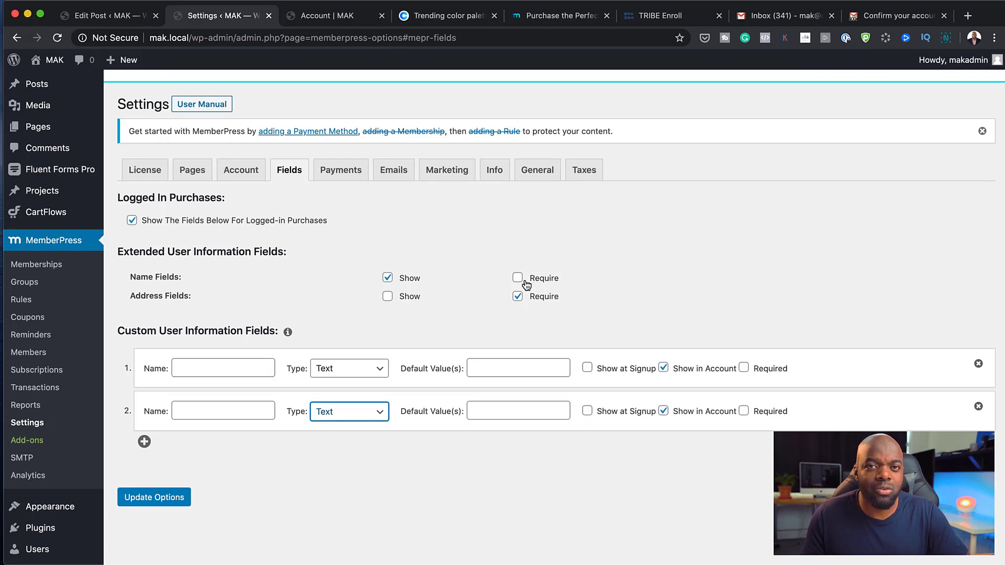
{"action": "left_click", "coordinate": [340, 175]}
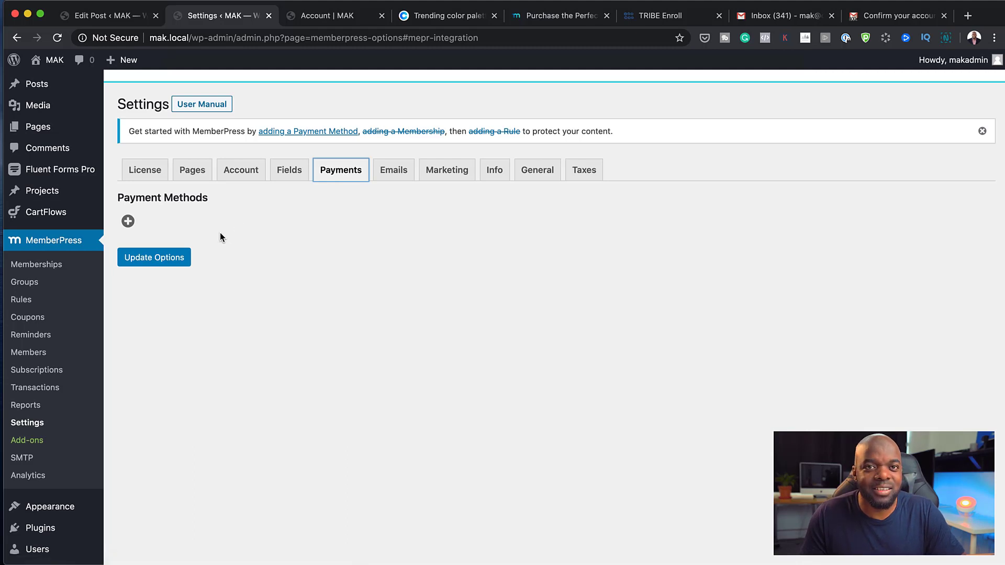
Save the options with Update Options and add a new payment method
{"action": "left_click", "coordinate": [177, 262]}
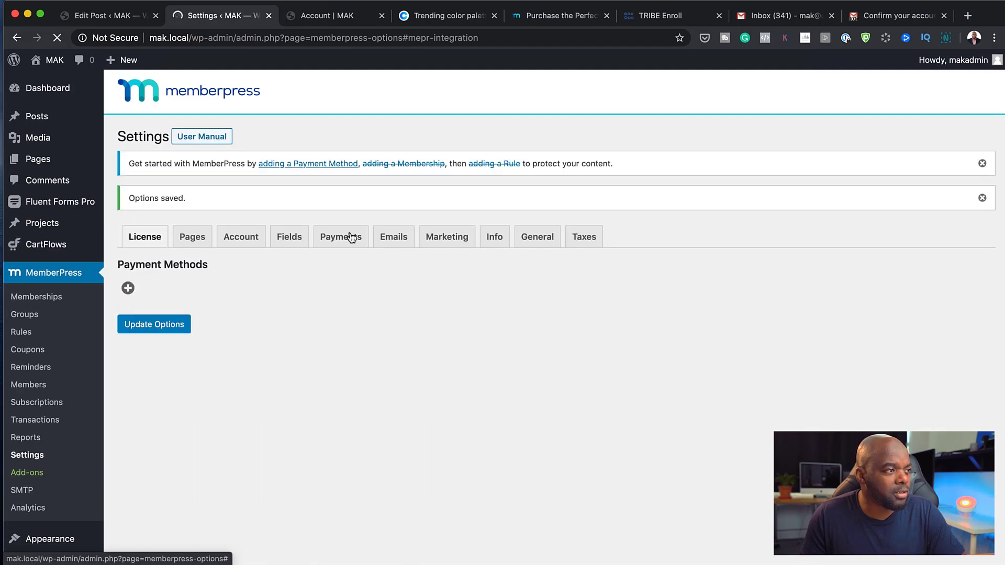
{"action": "left_click", "coordinate": [346, 238]}
{"action": "left_click", "coordinate": [127, 288]}
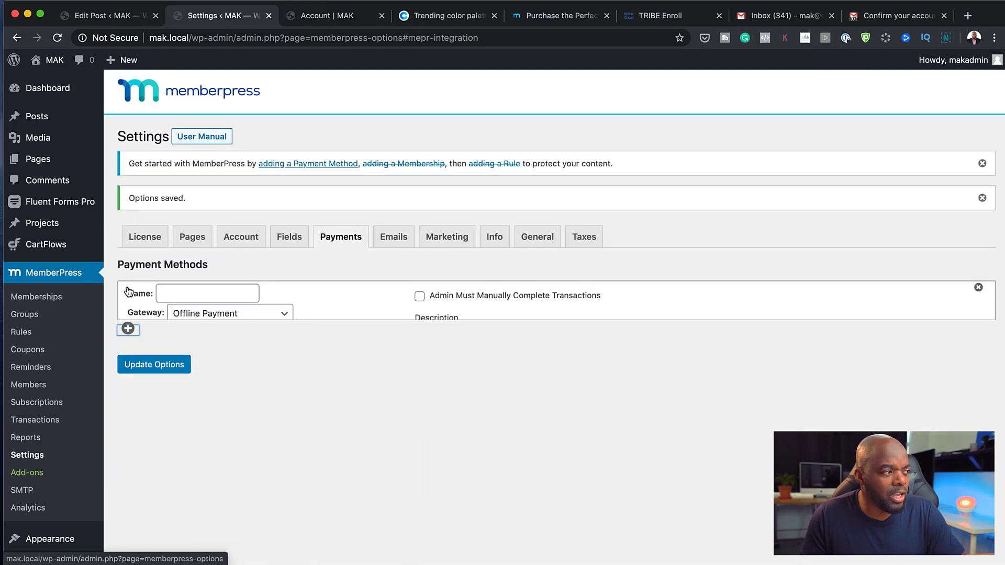
Name the payment method 'PayPal' and set its gateway to PayPal Standard
{"action": "left_click", "coordinate": [207, 299]}
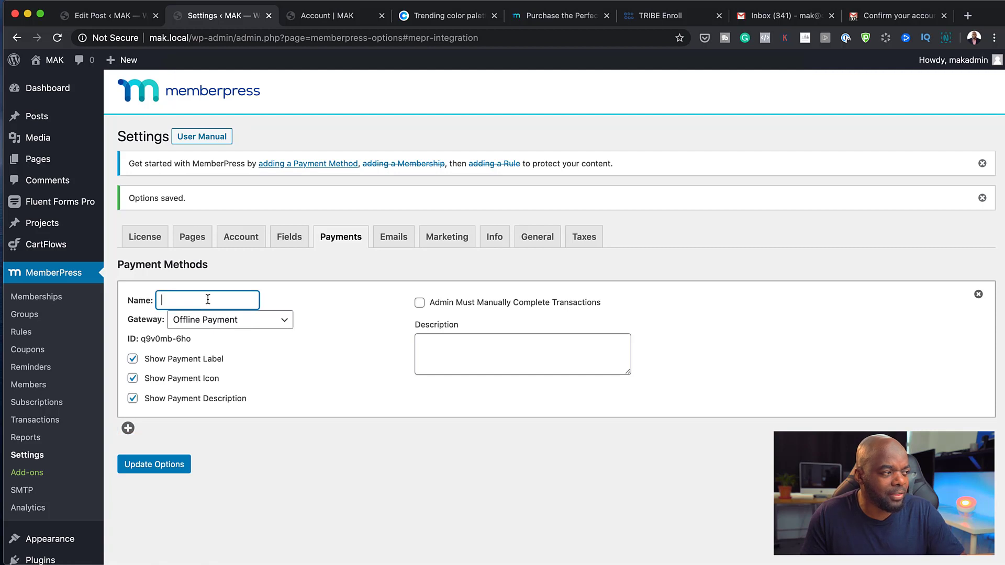
{"action": "type", "text": "Paypal"}
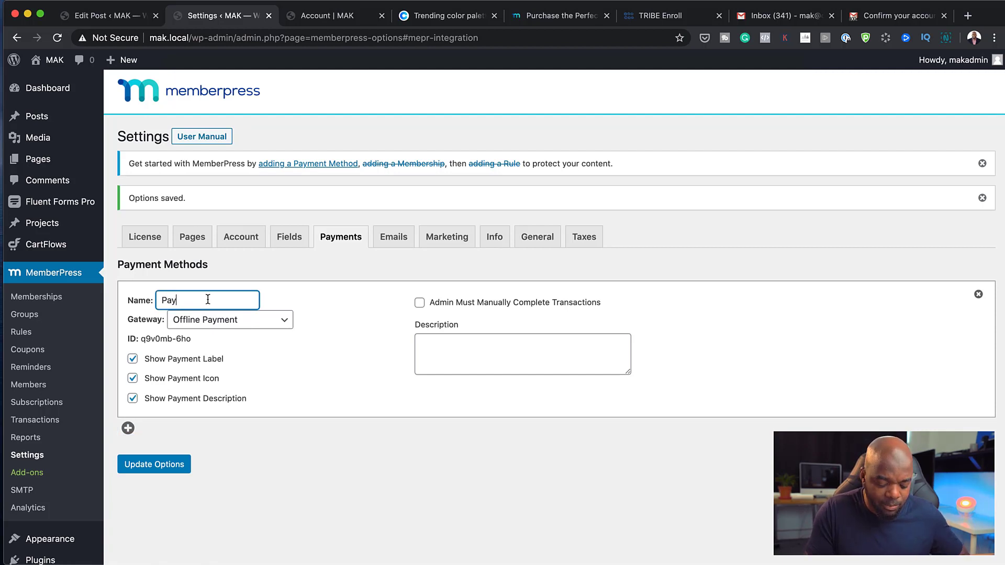
{"action": "key", "text": "BackSpace"}
{"action": "key", "text": "BackSpace"}
{"action": "key", "text": "BackSpace"}
{"action": "type", "text": "Pal"}
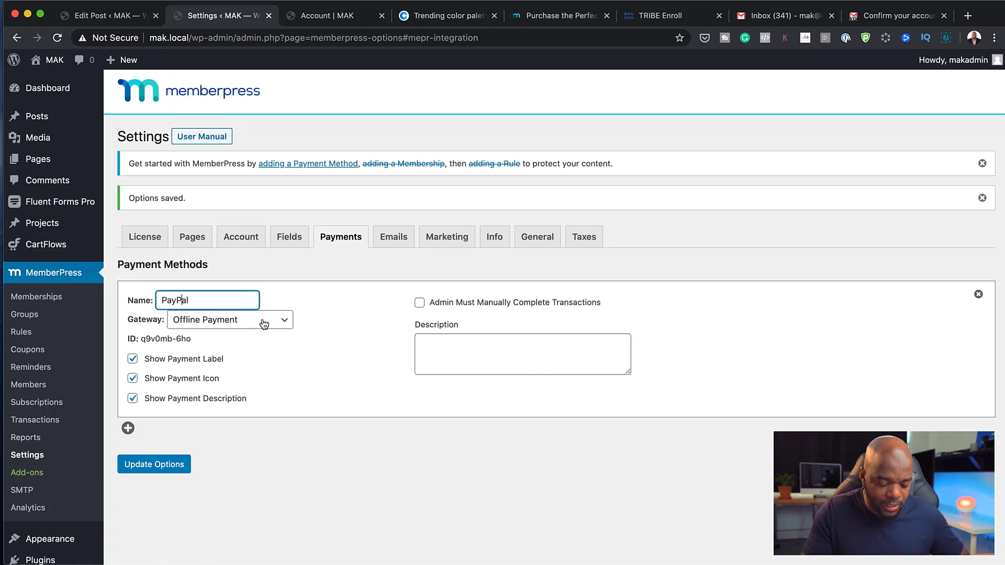
{"action": "left_click", "coordinate": [268, 325]}
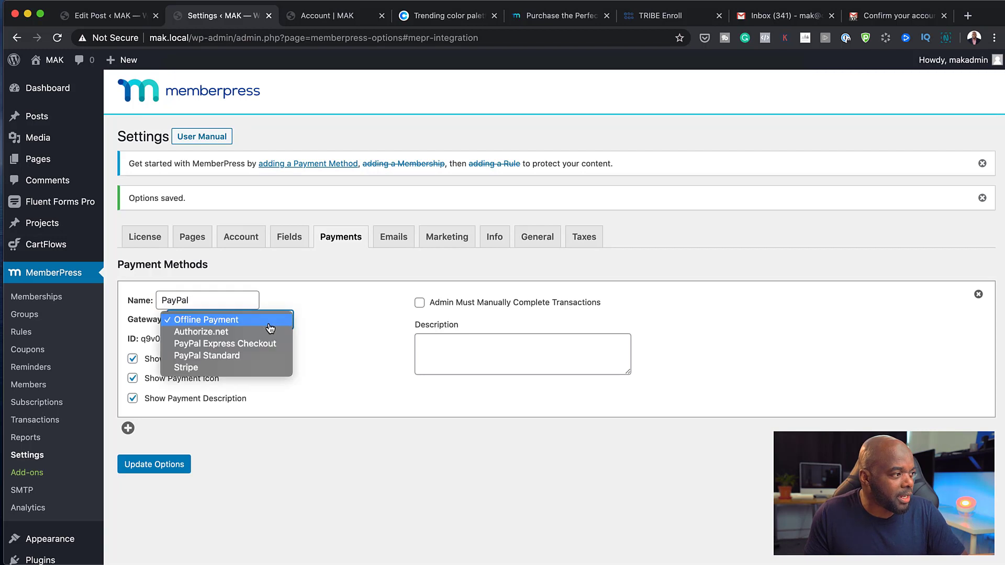
{"action": "left_click", "coordinate": [258, 356]}
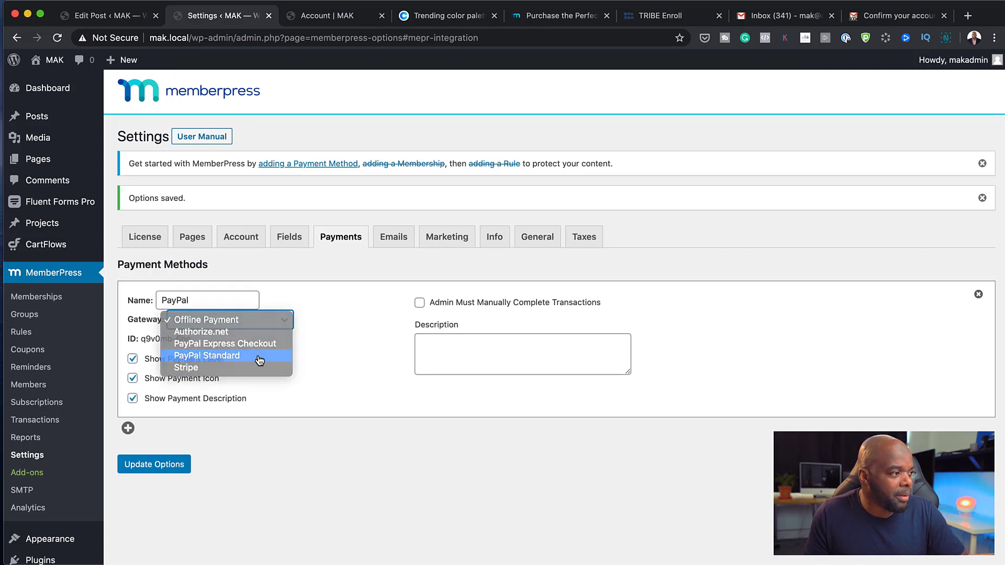
Fill in the Primary PayPal Email field with the account's email address
{"action": "left_click", "coordinate": [520, 304]}
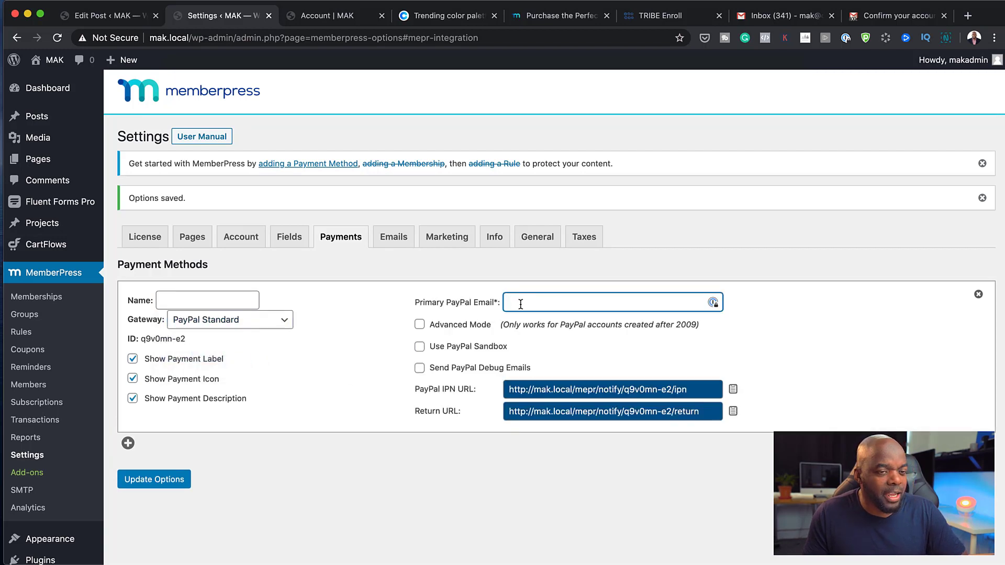
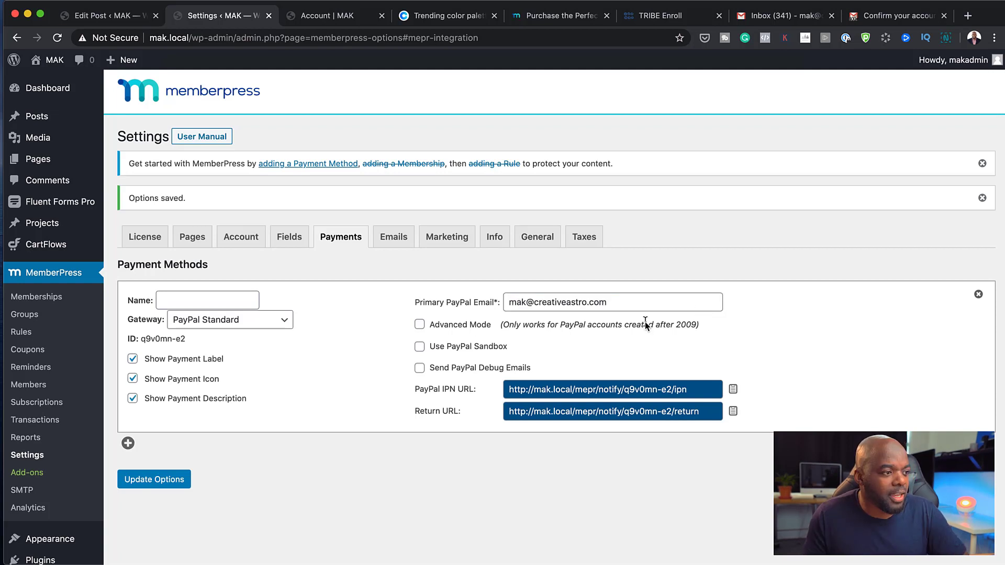
{"action": "left_click", "coordinate": [711, 302]}
{"action": "left_click_drag", "start_coordinate": [712, 303], "coordinate": [515, 303]}
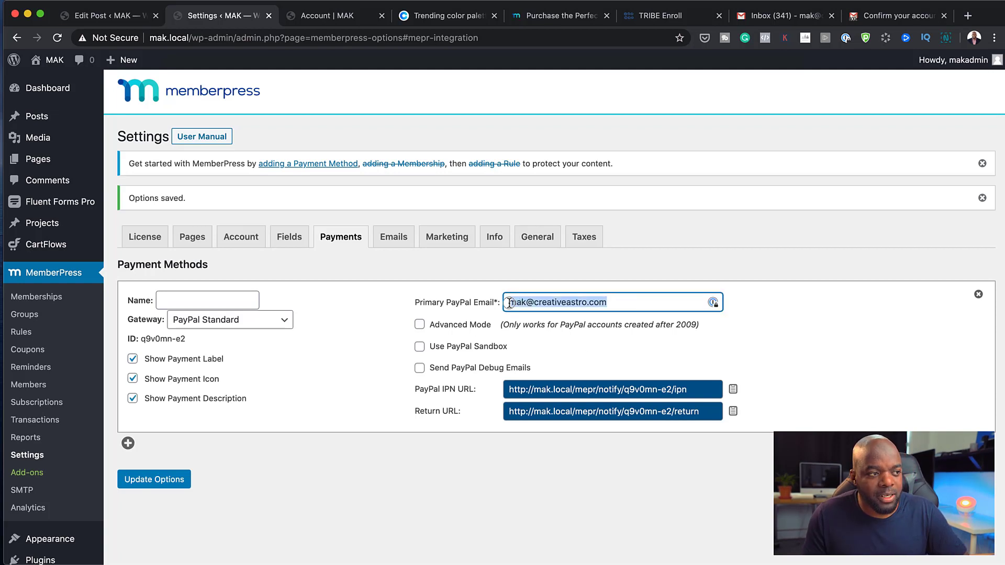
{"action": "left_click", "coordinate": [630, 304]}
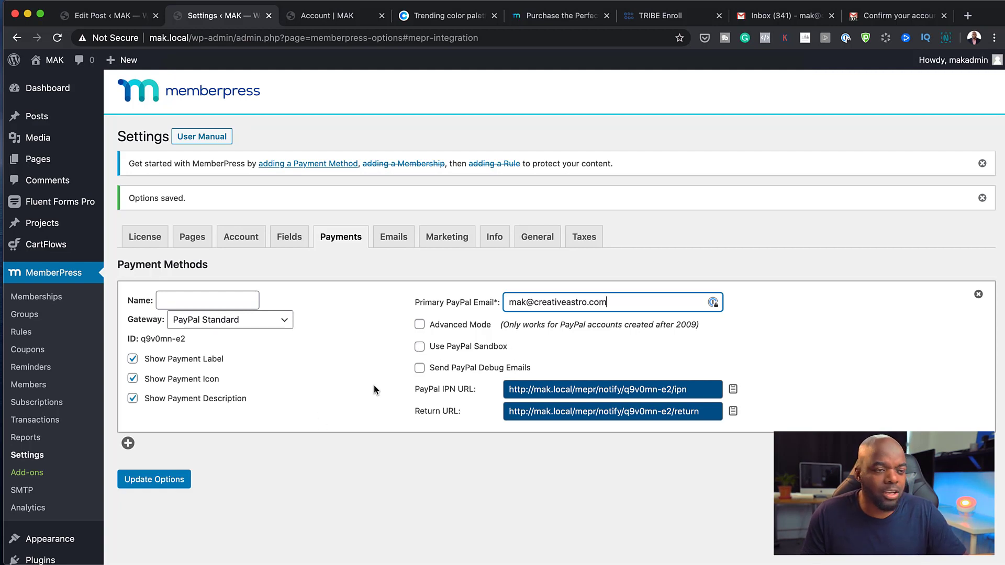
Add two more payment methods below PayPal, keeping both on the Offline Payment gateway
{"action": "left_click", "coordinate": [128, 444]}
{"action": "scroll", "coordinate": [411, 454], "scroll_direction": "down", "scroll_amount": 3}
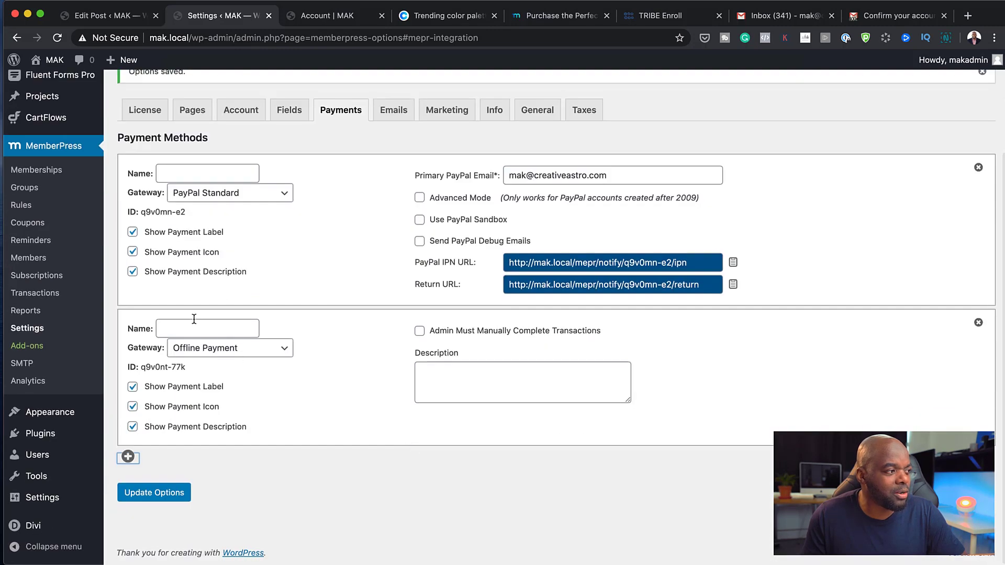
{"action": "left_click", "coordinate": [178, 329]}
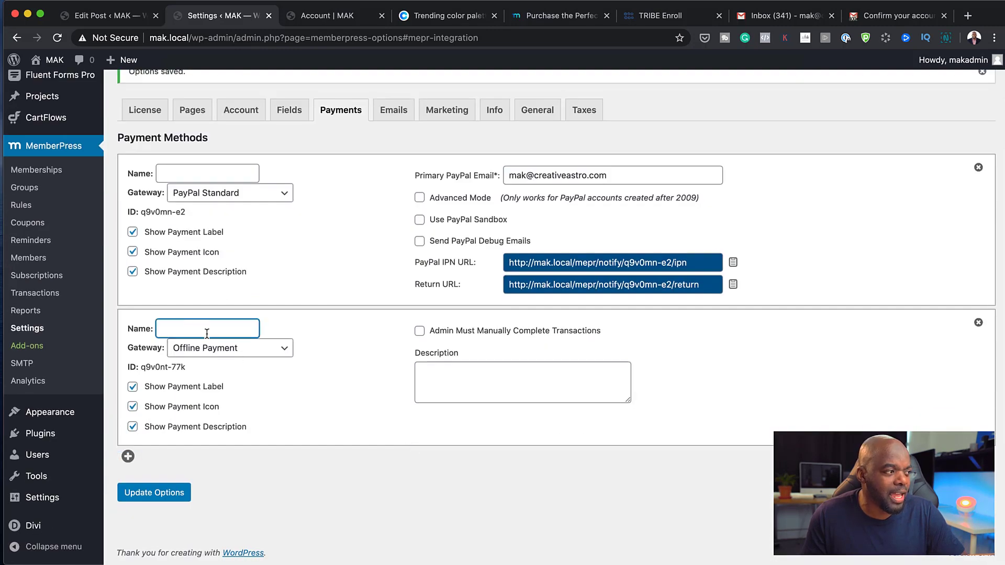
{"action": "left_click", "coordinate": [244, 351]}
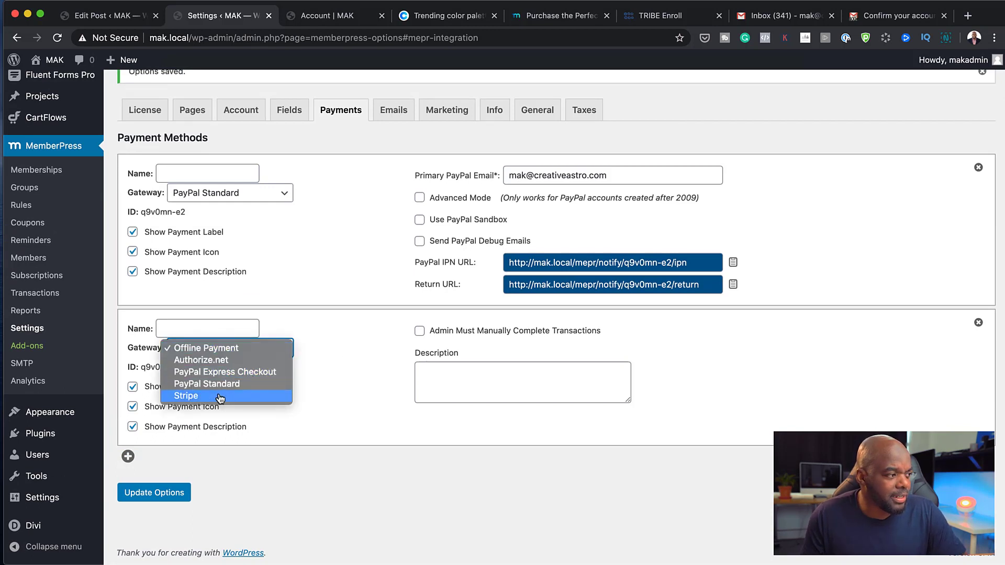
{"action": "left_click", "coordinate": [278, 489]}
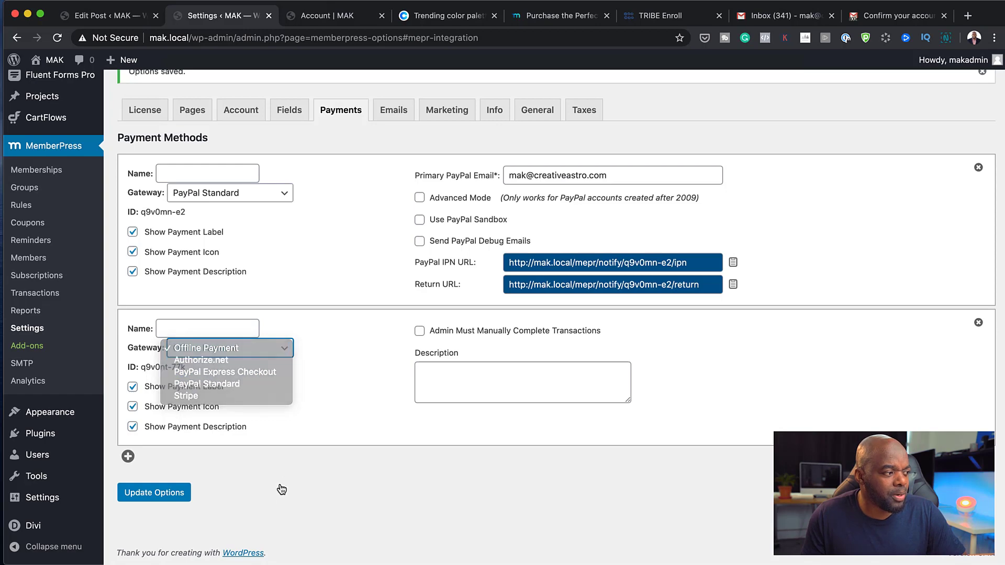
{"action": "left_click", "coordinate": [128, 457]}
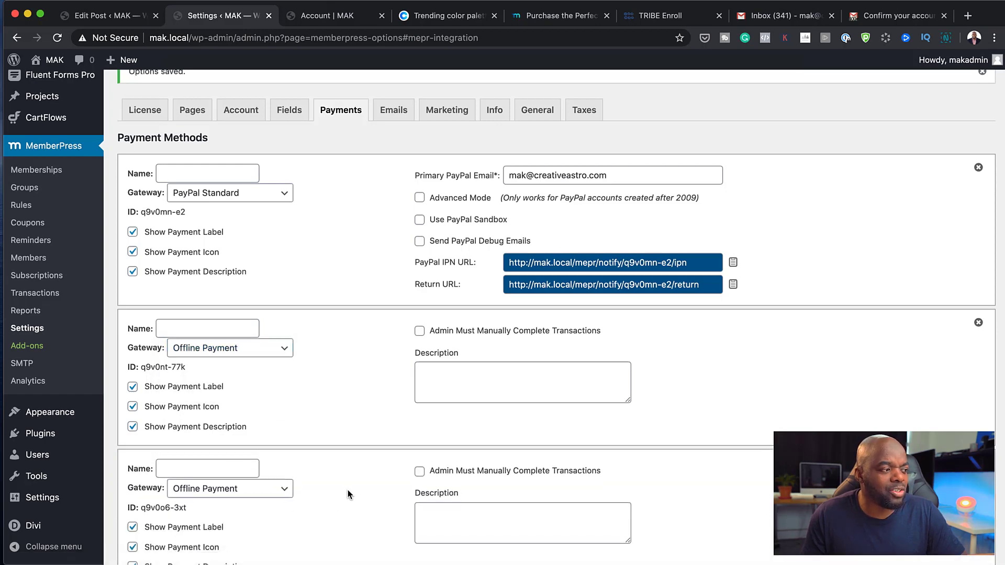
{"action": "scroll", "coordinate": [352, 490], "scroll_direction": "down", "scroll_amount": 1}
{"action": "scroll", "coordinate": [353, 492], "scroll_direction": "down", "scroll_amount": 2}
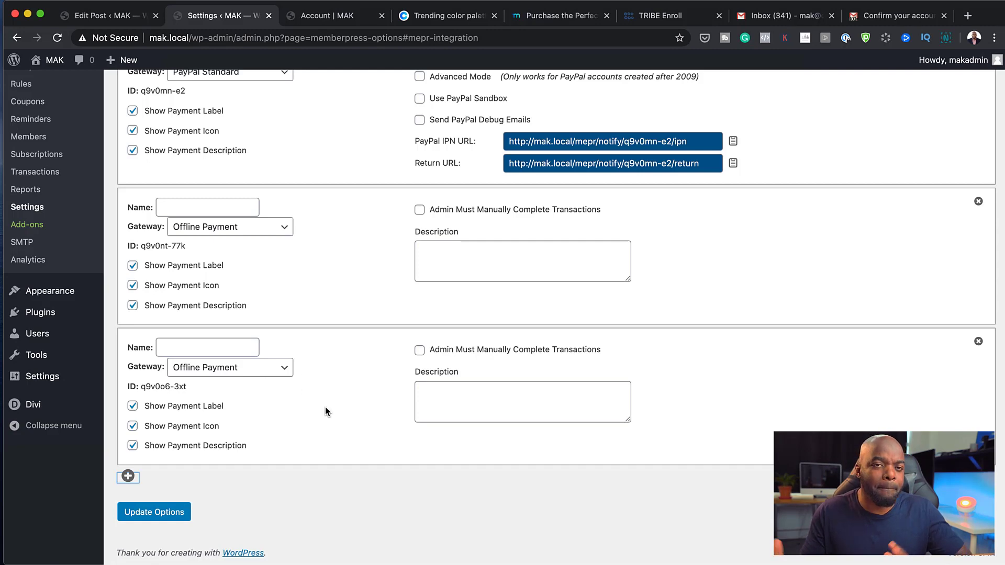
{"action": "scroll", "coordinate": [345, 278], "scroll_direction": "up", "scroll_amount": 4}
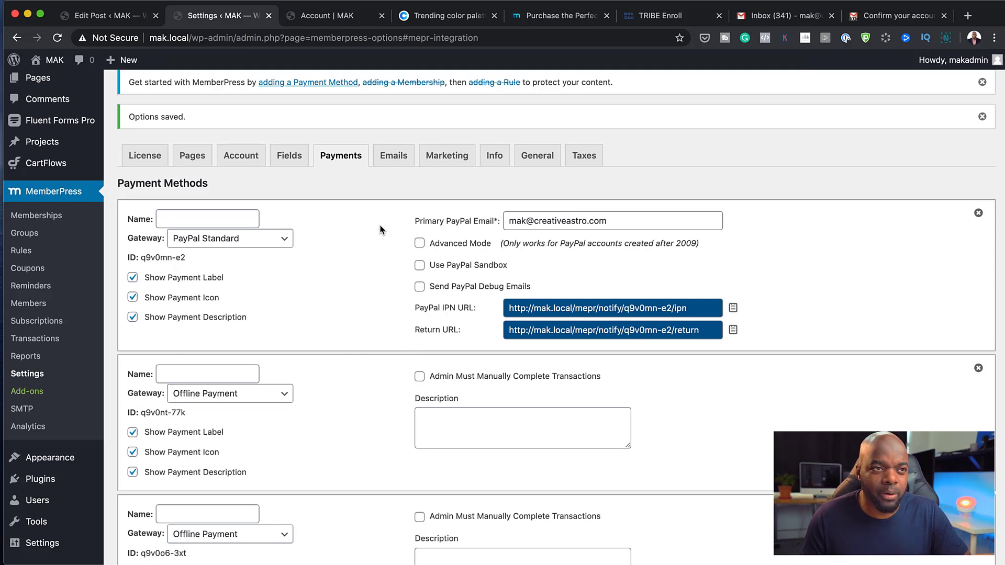
Expand the Send Welcome Email notice on the Emails tab and review all member and admin notices
{"action": "left_click", "coordinate": [404, 161]}
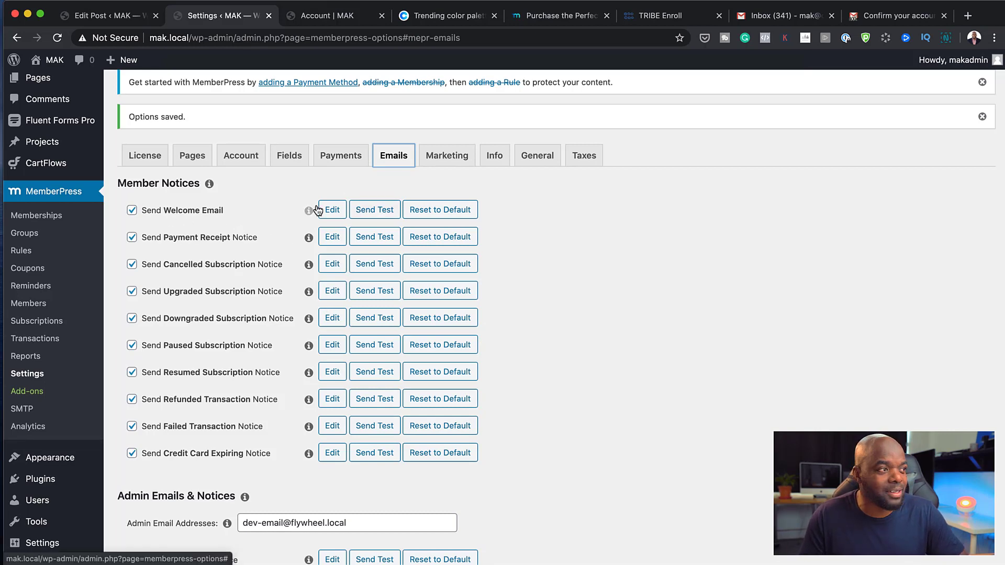
{"action": "left_click", "coordinate": [336, 214]}
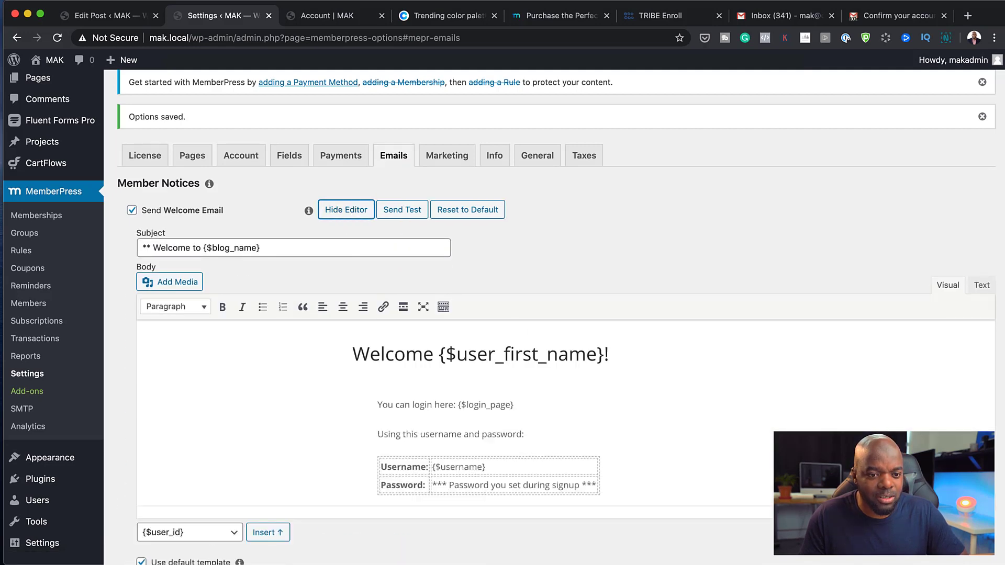
{"action": "scroll", "coordinate": [740, 403], "scroll_direction": "down", "scroll_amount": 2}
{"action": "scroll", "coordinate": [740, 403], "scroll_direction": "down", "scroll_amount": 1}
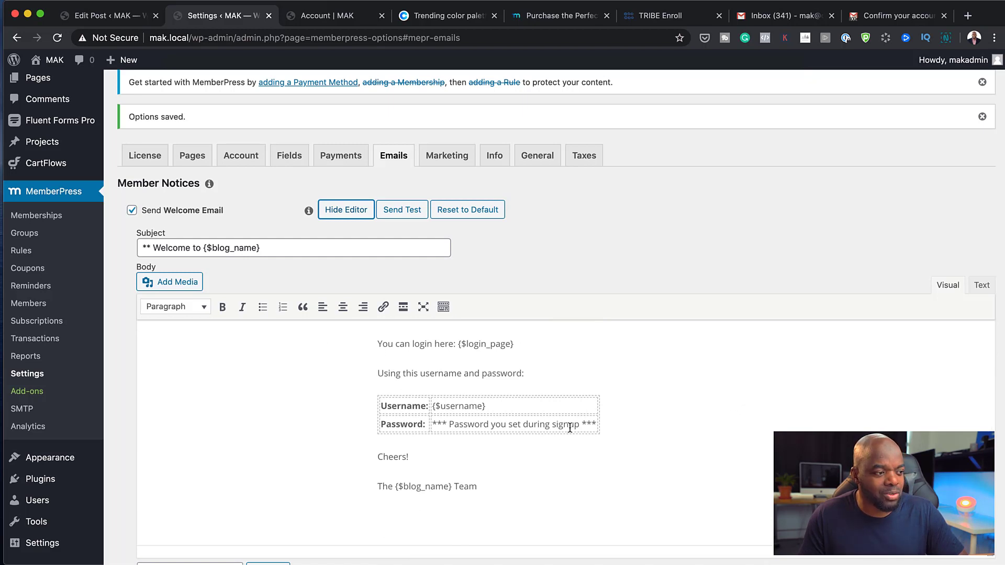
{"action": "scroll", "coordinate": [696, 432], "scroll_direction": "down", "scroll_amount": 2}
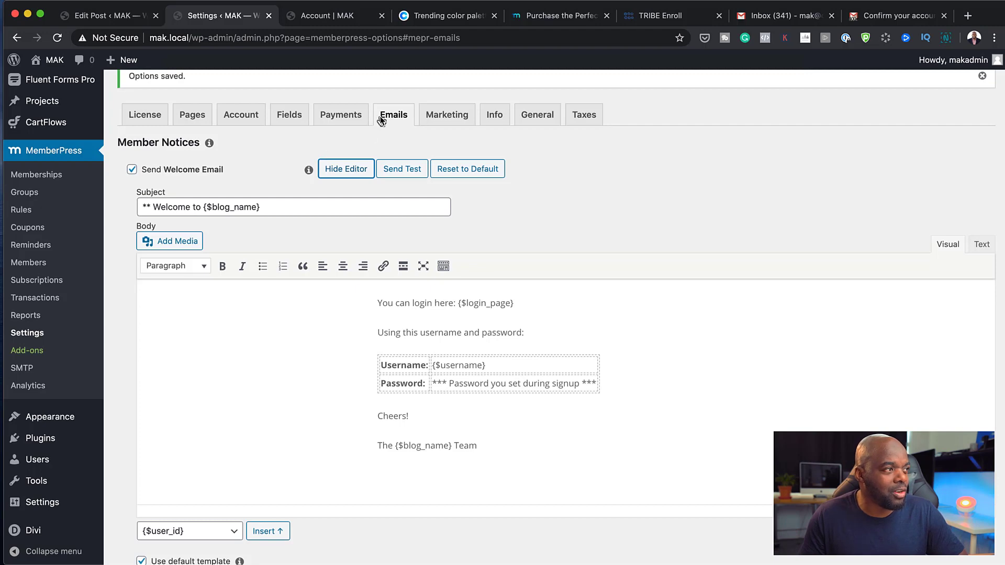
{"action": "scroll", "coordinate": [527, 359], "scroll_direction": "down", "scroll_amount": 4}
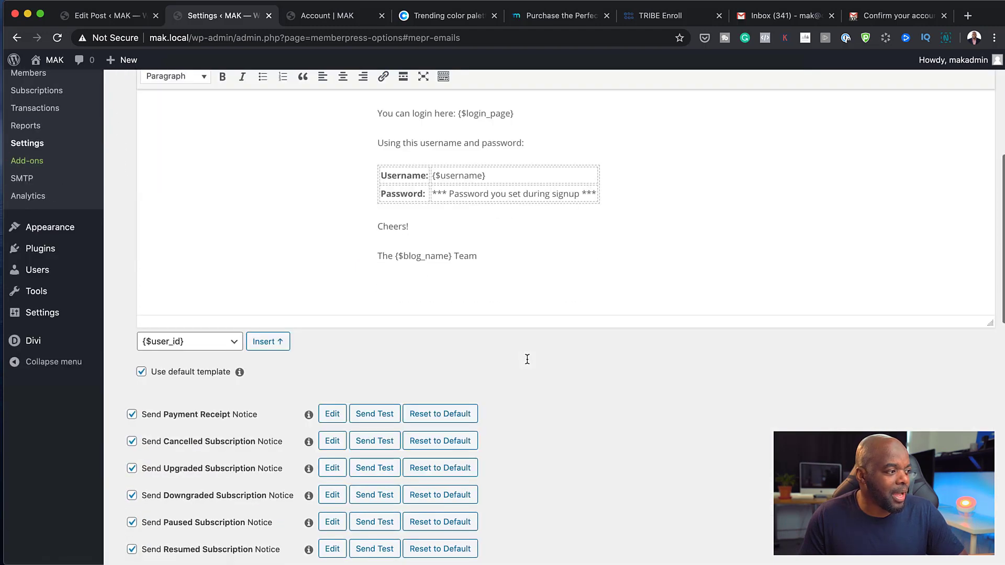
{"action": "scroll", "coordinate": [527, 360], "scroll_direction": "down", "scroll_amount": 1}
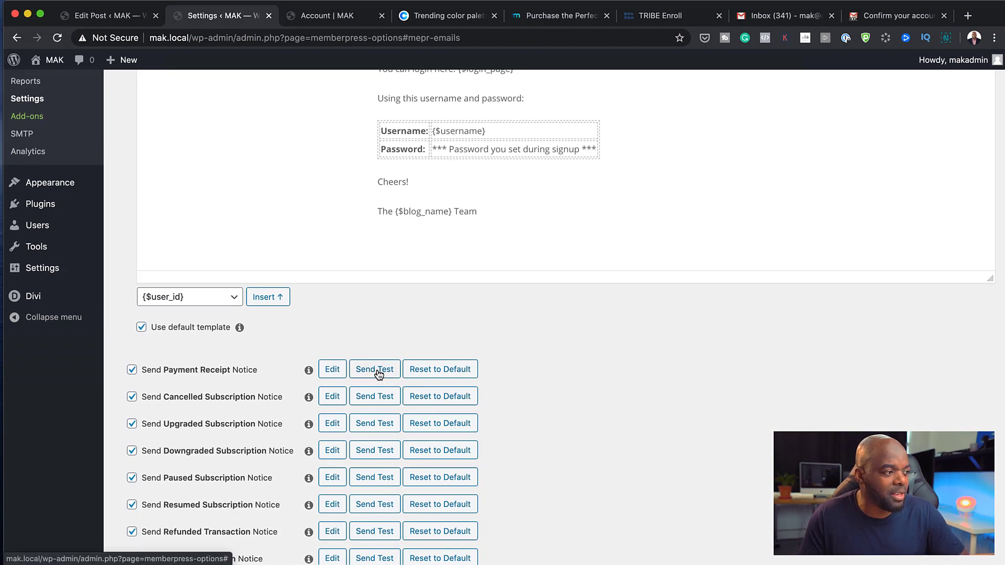
{"action": "scroll", "coordinate": [251, 405], "scroll_direction": "down", "scroll_amount": 1}
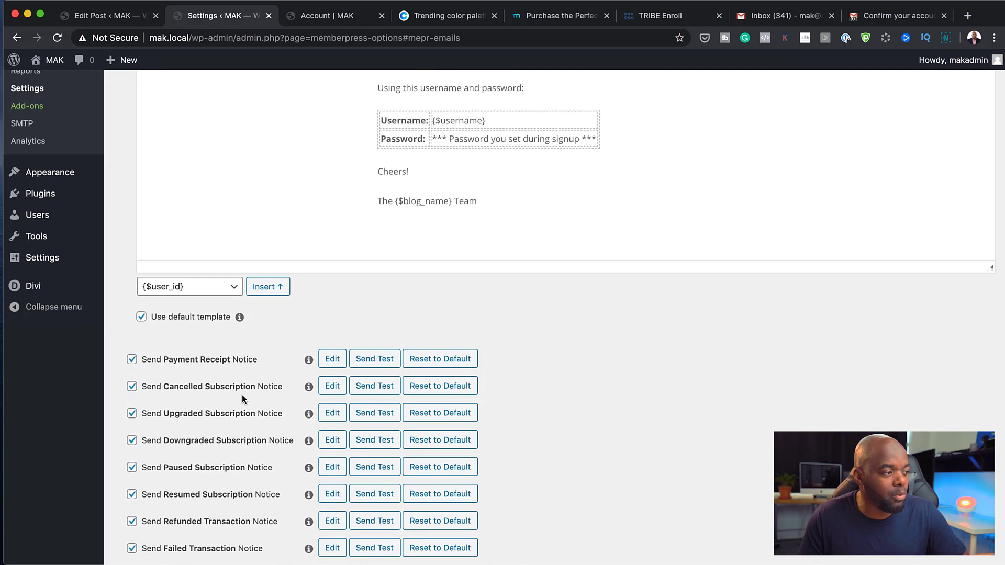
{"action": "scroll", "coordinate": [242, 399], "scroll_direction": "down", "scroll_amount": 1}
{"action": "scroll", "coordinate": [211, 390], "scroll_direction": "down", "scroll_amount": 5}
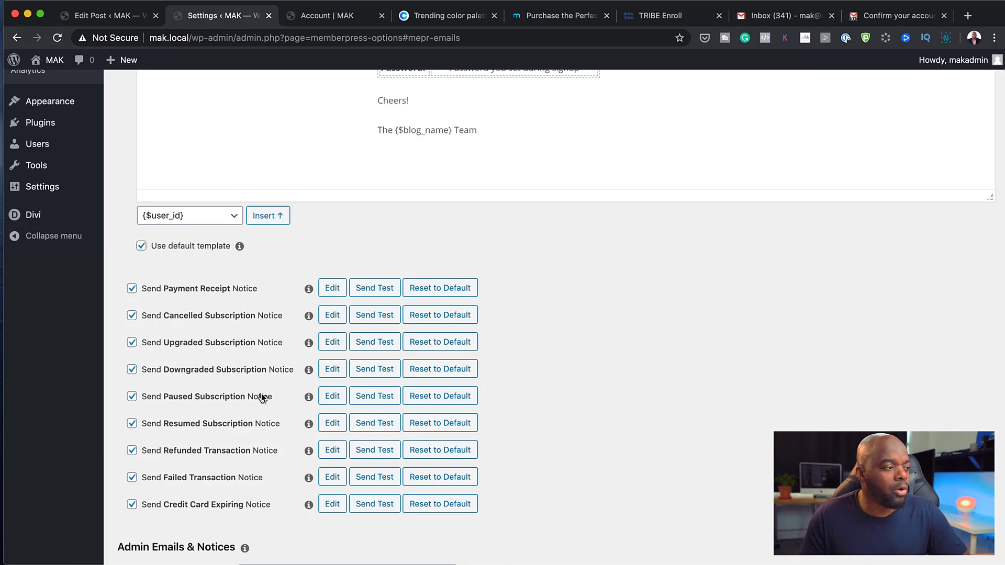
{"action": "scroll", "coordinate": [263, 398], "scroll_direction": "down", "scroll_amount": 4}
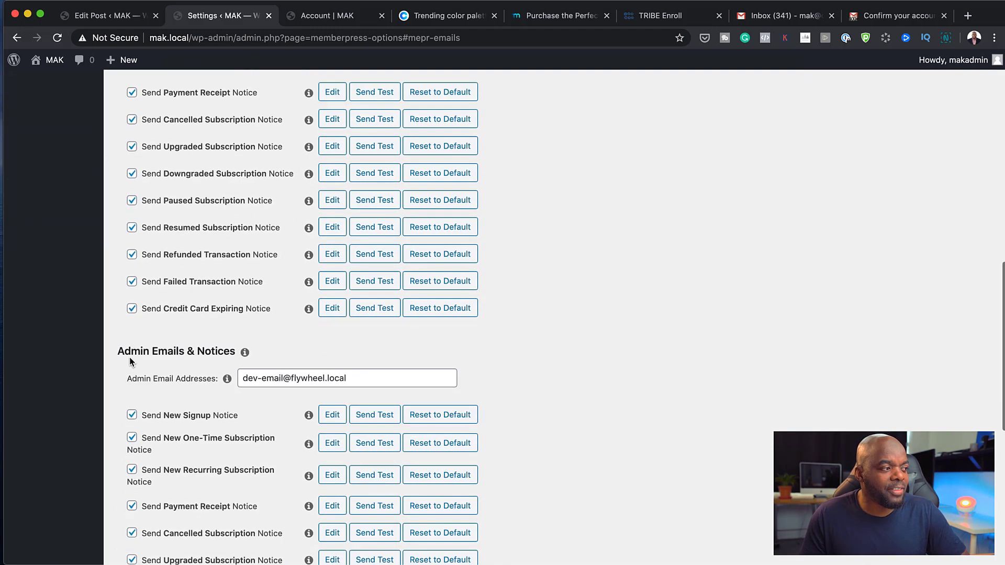
{"action": "scroll", "coordinate": [254, 441], "scroll_direction": "down", "scroll_amount": 1}
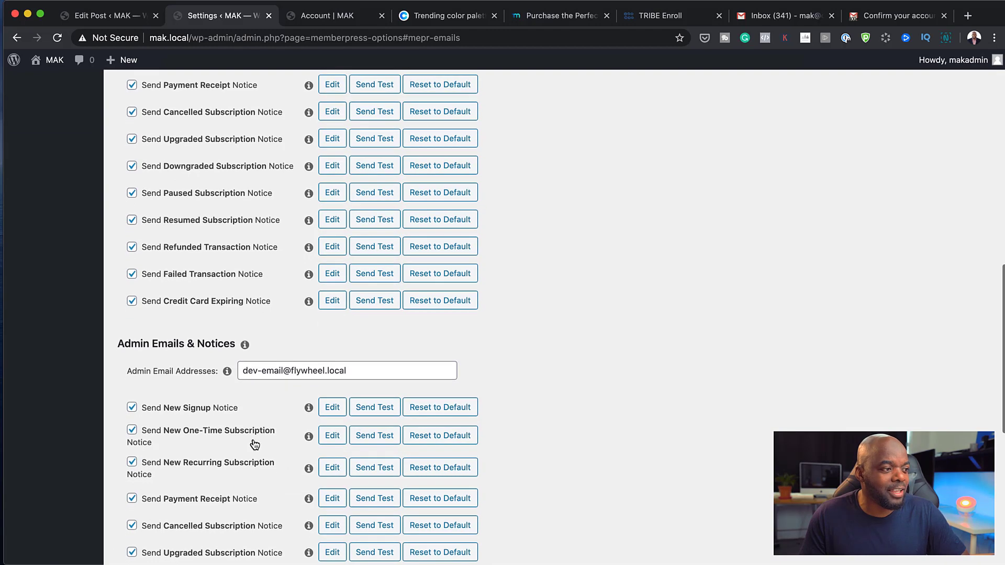
{"action": "scroll", "coordinate": [254, 444], "scroll_direction": "down", "scroll_amount": 1}
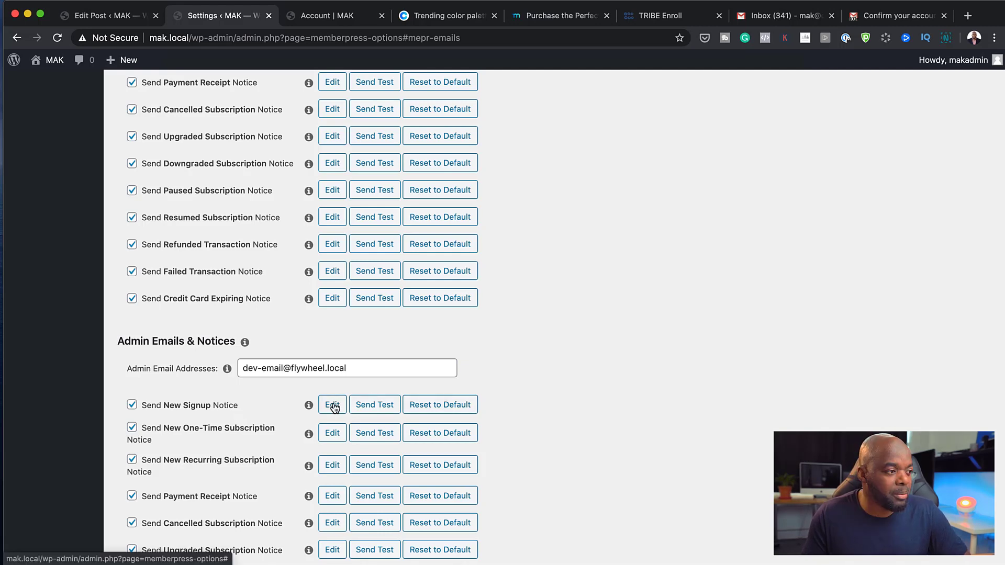
Expand the Send New Signup Notice template and enlarge its editor to reveal the signup details table
{"action": "left_click", "coordinate": [333, 405]}
{"action": "scroll", "coordinate": [495, 436], "scroll_direction": "down", "scroll_amount": 1}
{"action": "scroll", "coordinate": [493, 436], "scroll_direction": "down", "scroll_amount": 5}
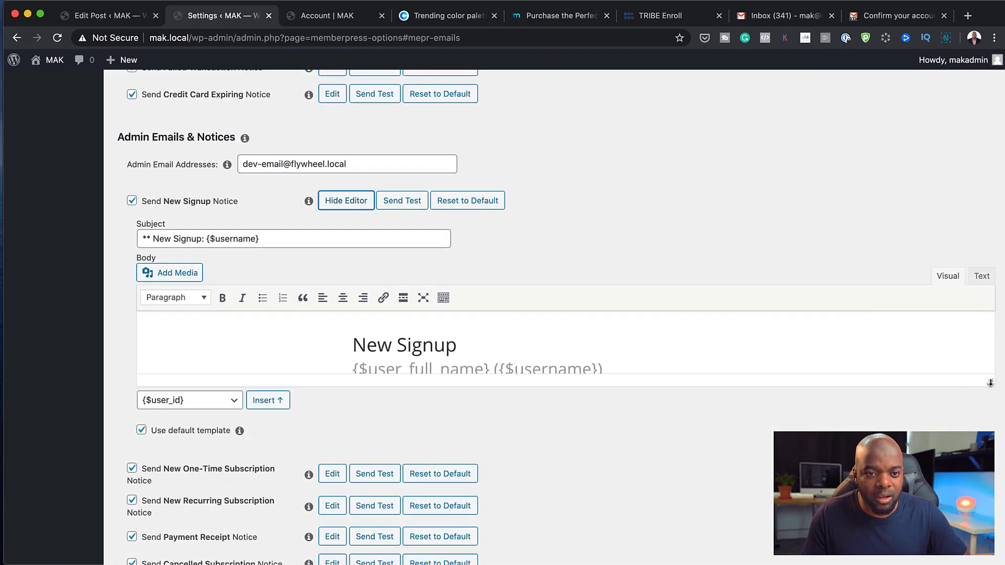
{"action": "left_click_drag", "start_coordinate": [991, 382], "coordinate": [990, 558]}
{"action": "scroll", "coordinate": [633, 427], "scroll_direction": "down", "scroll_amount": 1}
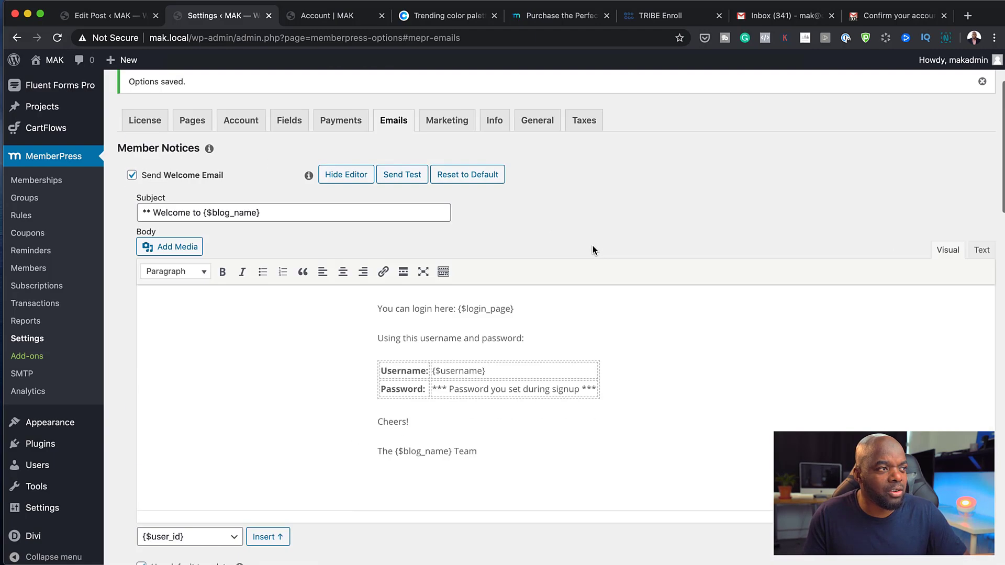
{"action": "scroll", "coordinate": [593, 246], "scroll_direction": "up", "scroll_amount": 3}
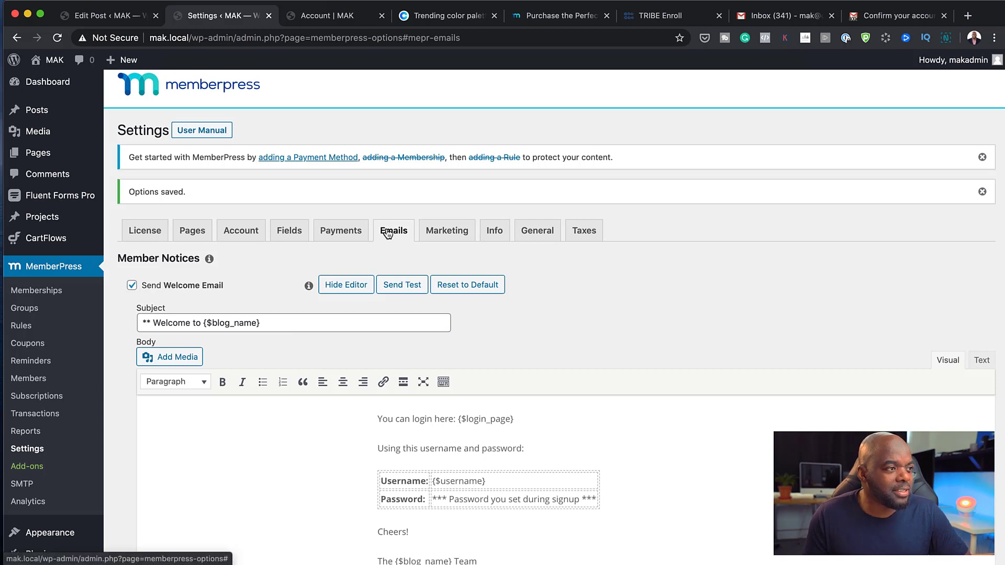
Review the Marketing settings and the merchant Business Name field under Info
{"action": "left_click", "coordinate": [460, 238]}
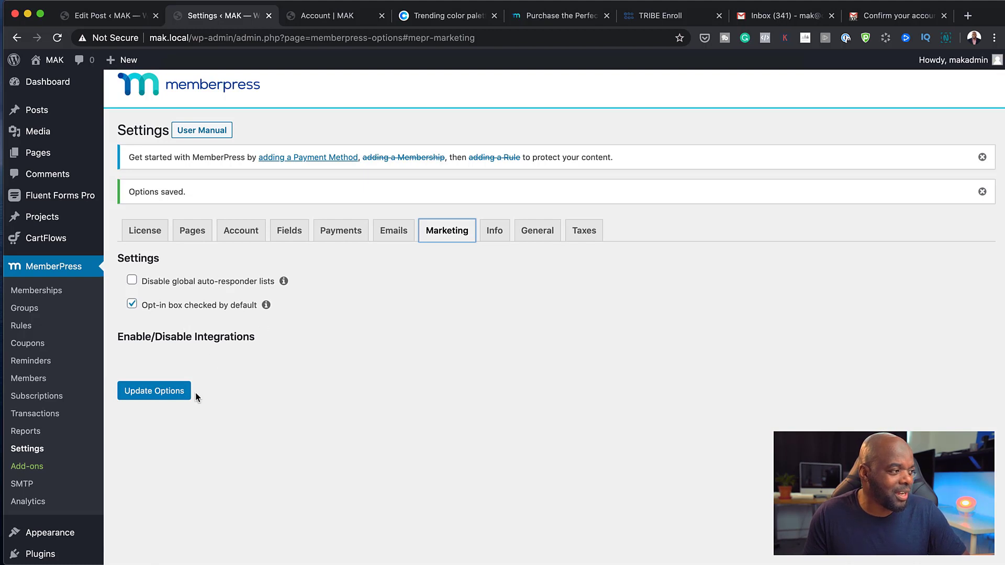
{"action": "scroll", "coordinate": [335, 372], "scroll_direction": "down", "scroll_amount": 1}
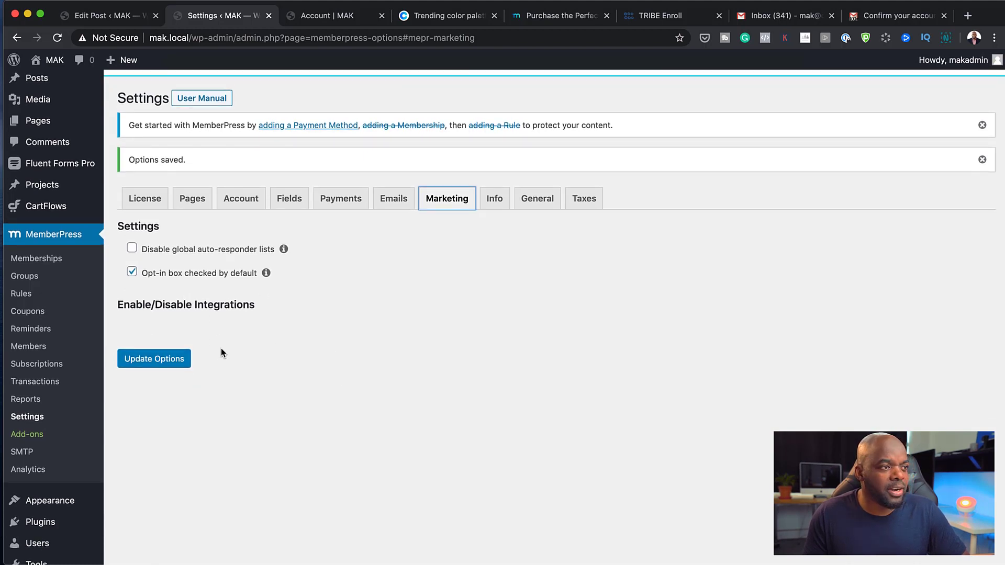
{"action": "left_click", "coordinate": [494, 203]}
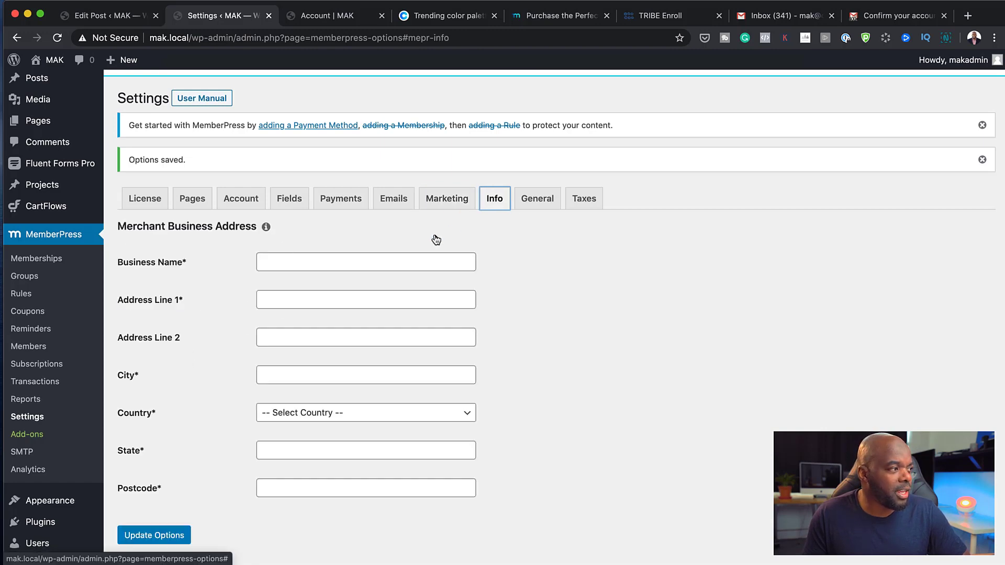
{"action": "left_click", "coordinate": [323, 262]}
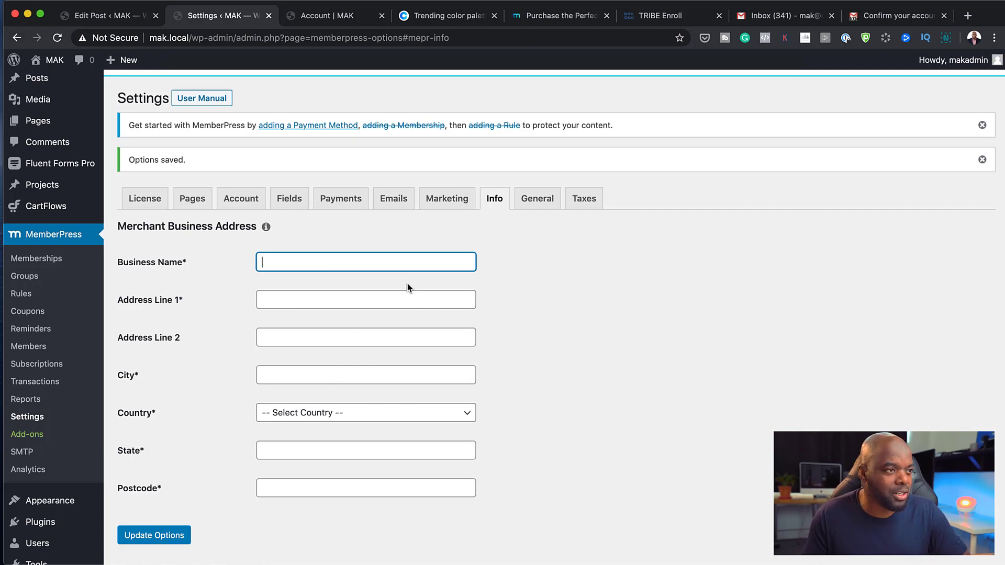
Review the General settings: language US, currency USD, symbol $, and search engine options
{"action": "left_click", "coordinate": [530, 201]}
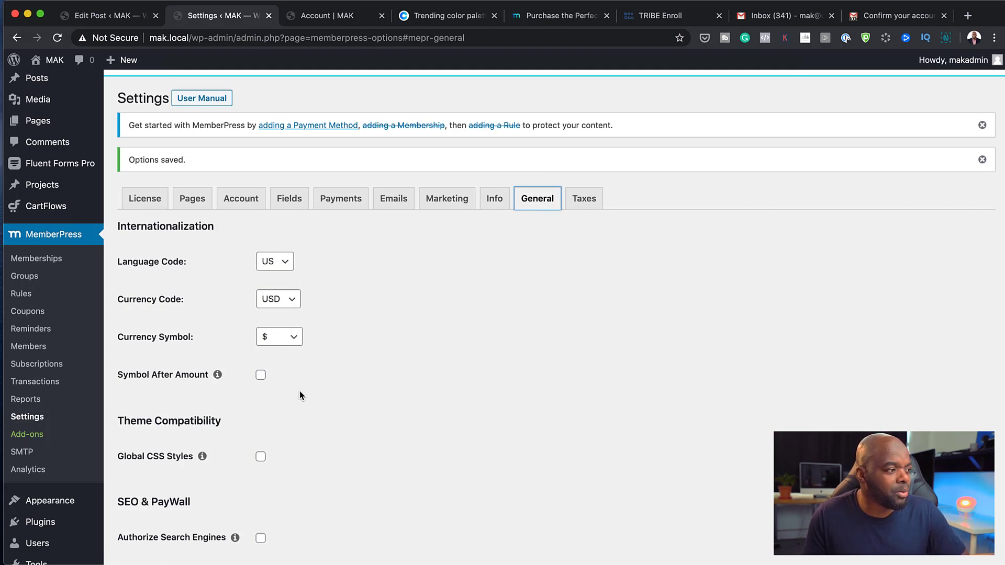
{"action": "scroll", "coordinate": [265, 393], "scroll_direction": "down", "scroll_amount": 1}
{"action": "scroll", "coordinate": [265, 396], "scroll_direction": "down", "scroll_amount": 10}
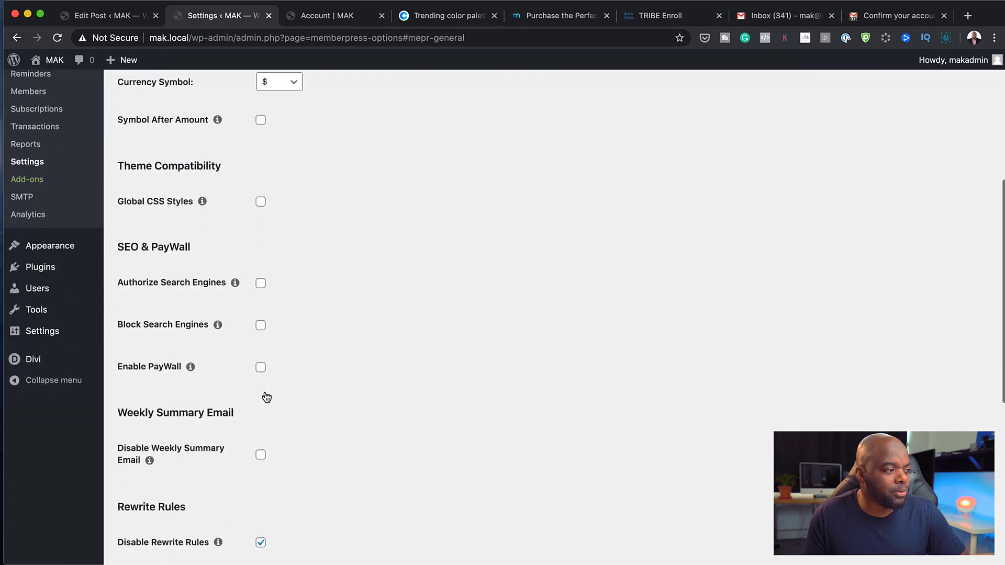
{"action": "scroll", "coordinate": [267, 396], "scroll_direction": "down", "scroll_amount": 4}
{"action": "scroll", "coordinate": [265, 395], "scroll_direction": "up", "scroll_amount": 20}
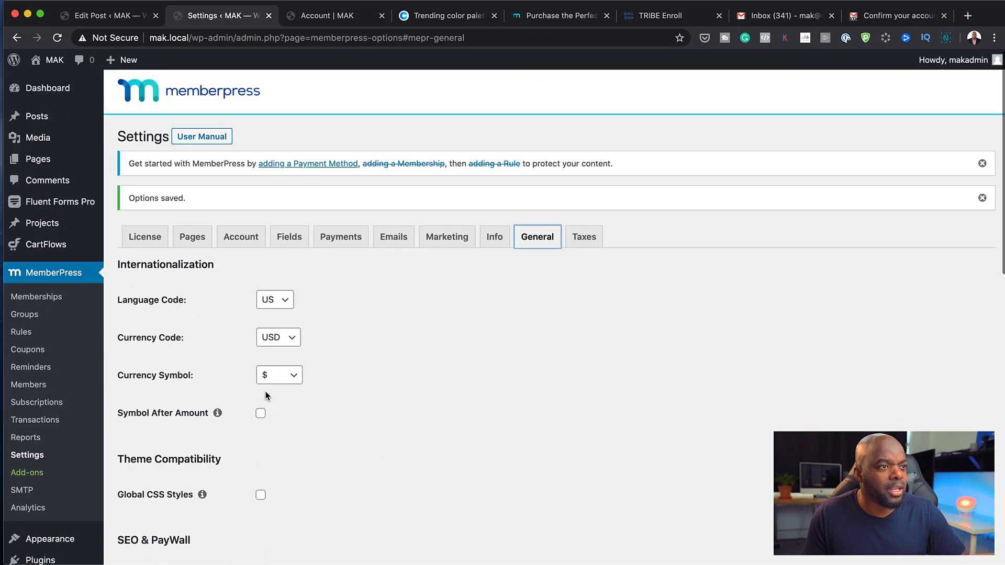
Enable Tax Calculations and review the tax options: prices exclusive of tax, based on customer address
{"action": "left_click", "coordinate": [585, 238]}
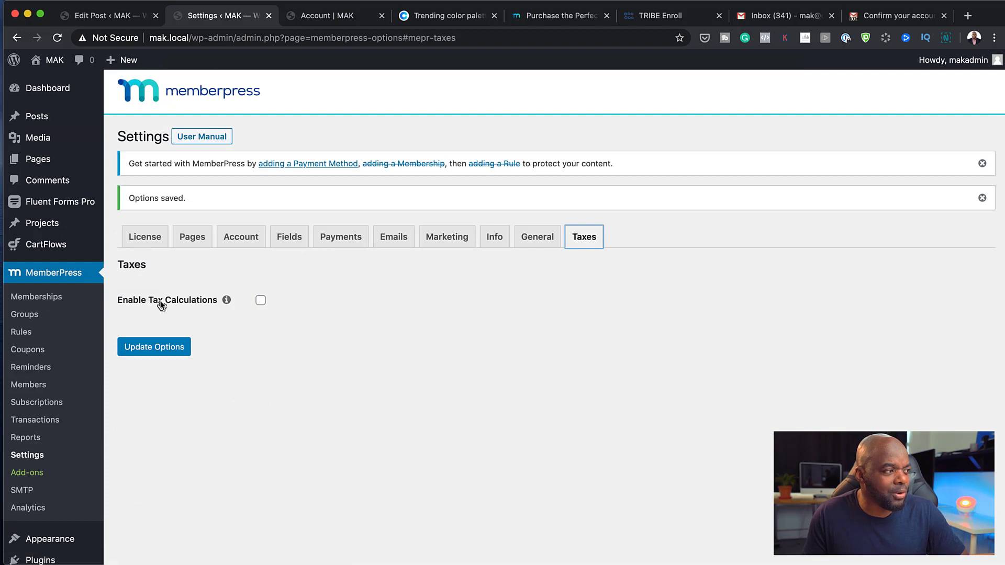
{"action": "left_click", "coordinate": [261, 300]}
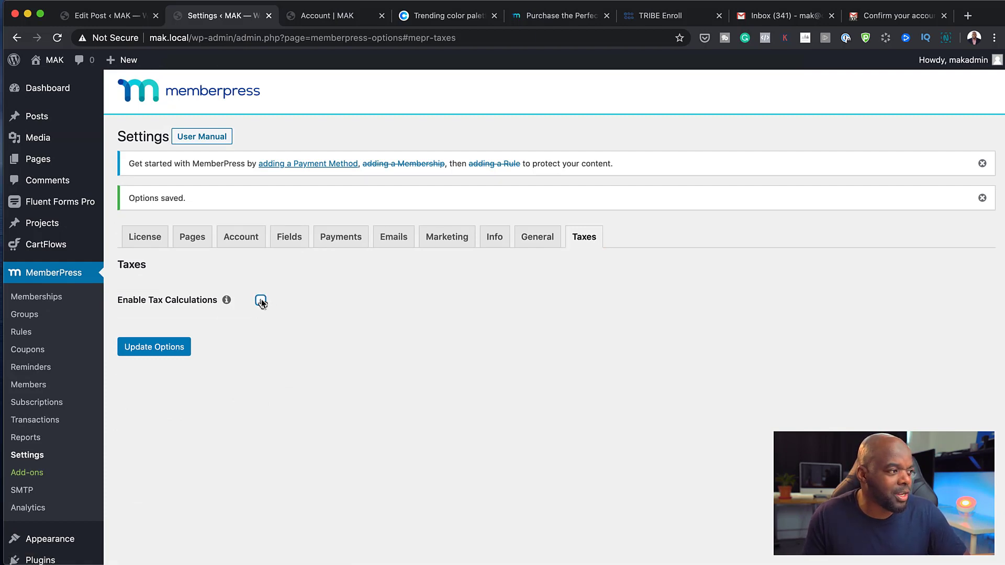
{"action": "scroll", "coordinate": [501, 423], "scroll_direction": "down", "scroll_amount": 5}
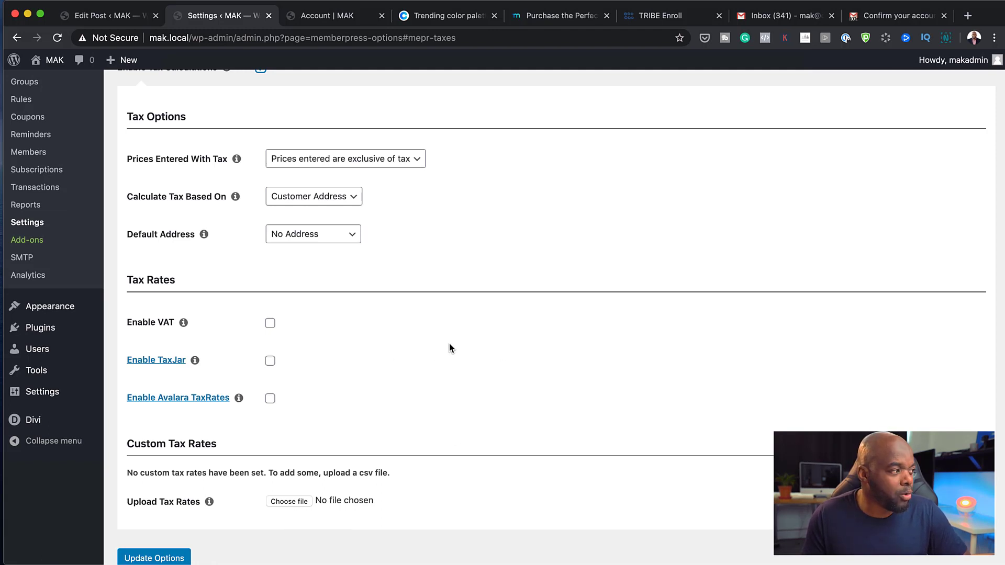
{"action": "scroll", "coordinate": [360, 229], "scroll_direction": "up", "scroll_amount": 5}
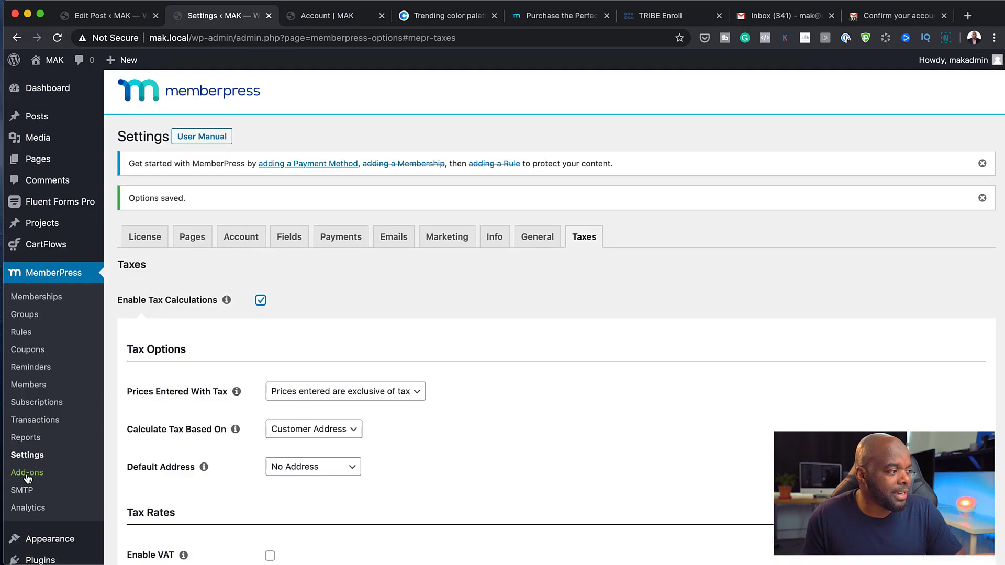
Browse the MemberPress add-on integrations such as ActiveCampaign, AWeber and ConvertKit, all not installed
{"action": "left_click", "coordinate": [29, 473]}
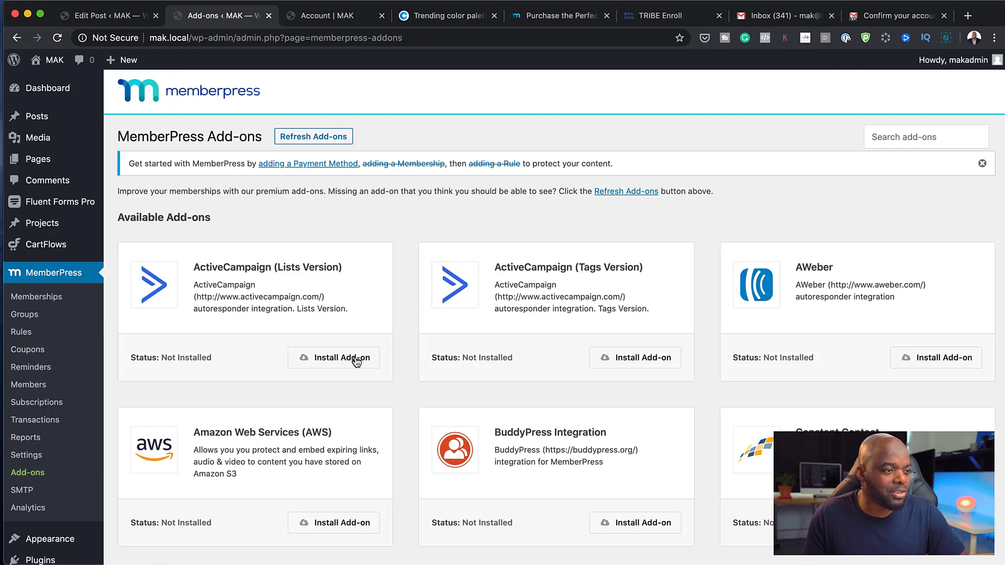
{"action": "scroll", "coordinate": [552, 433], "scroll_direction": "down", "scroll_amount": 5}
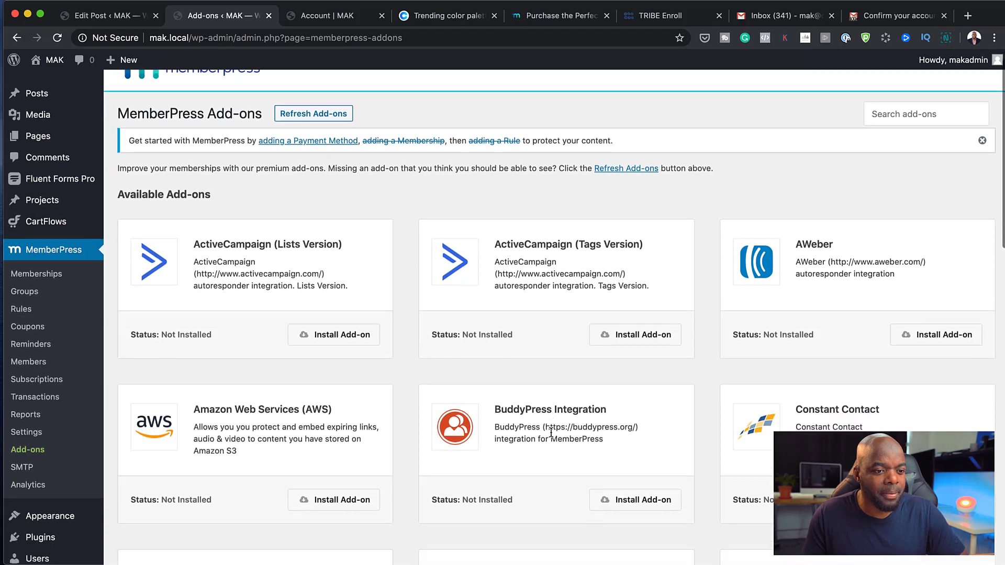
{"action": "scroll", "coordinate": [550, 432], "scroll_direction": "down", "scroll_amount": 3}
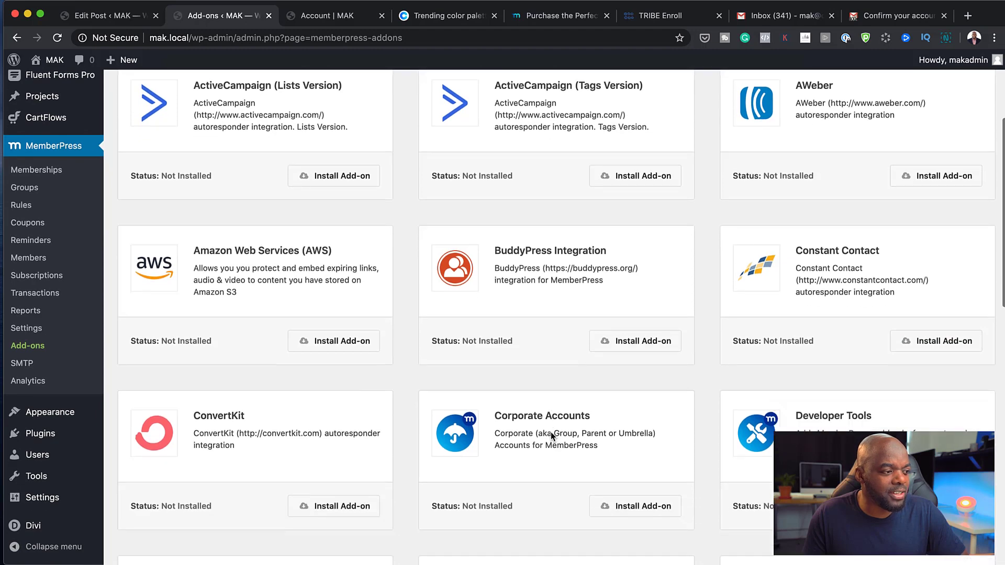
{"action": "scroll", "coordinate": [551, 432], "scroll_direction": "down", "scroll_amount": 2}
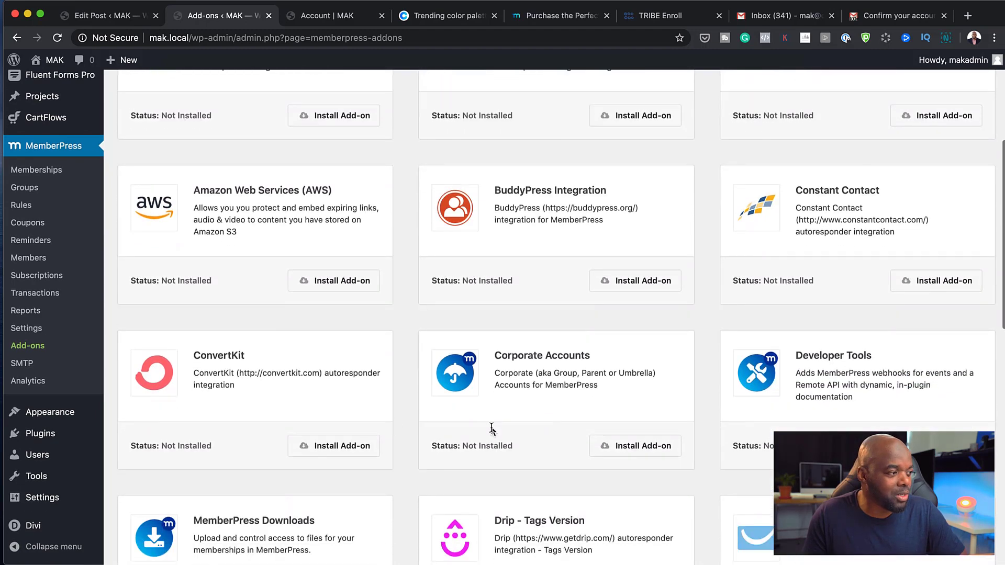
{"action": "scroll", "coordinate": [331, 387], "scroll_direction": "down", "scroll_amount": 1}
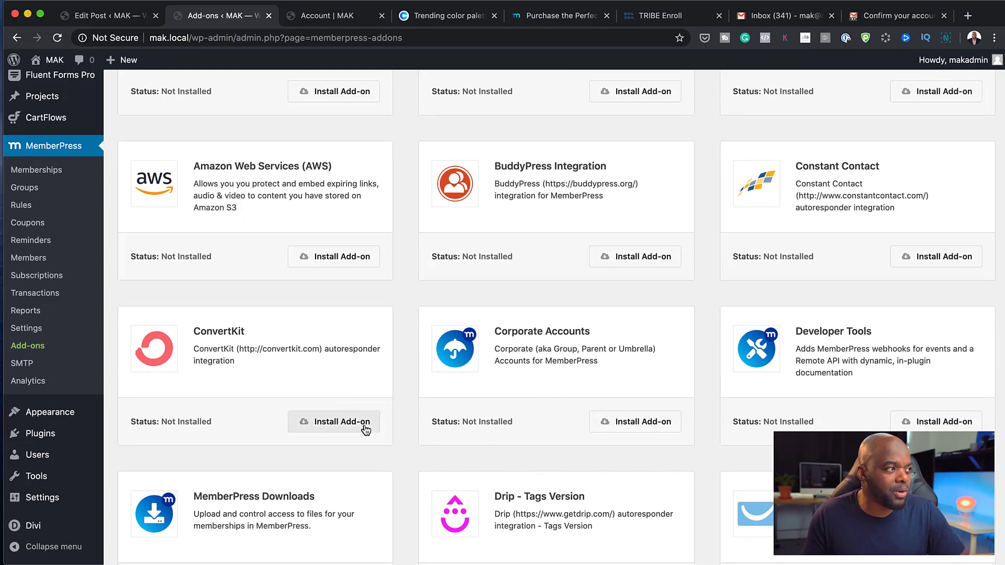
{"action": "scroll", "coordinate": [361, 428], "scroll_direction": "down", "scroll_amount": 2}
{"action": "scroll", "coordinate": [366, 430], "scroll_direction": "down", "scroll_amount": 3}
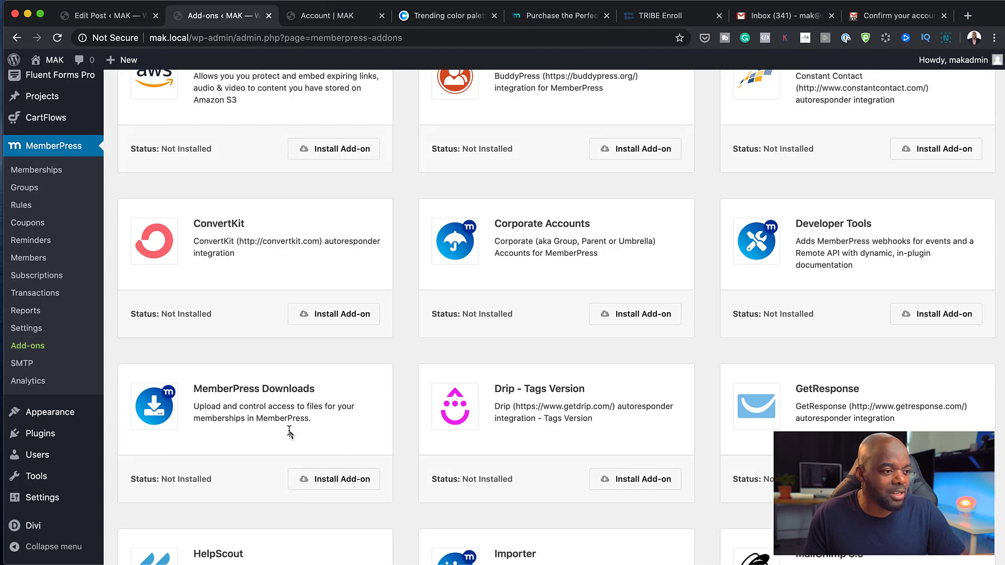
{"action": "scroll", "coordinate": [291, 429], "scroll_direction": "down", "scroll_amount": 2}
{"action": "scroll", "coordinate": [291, 429], "scroll_direction": "down", "scroll_amount": 6}
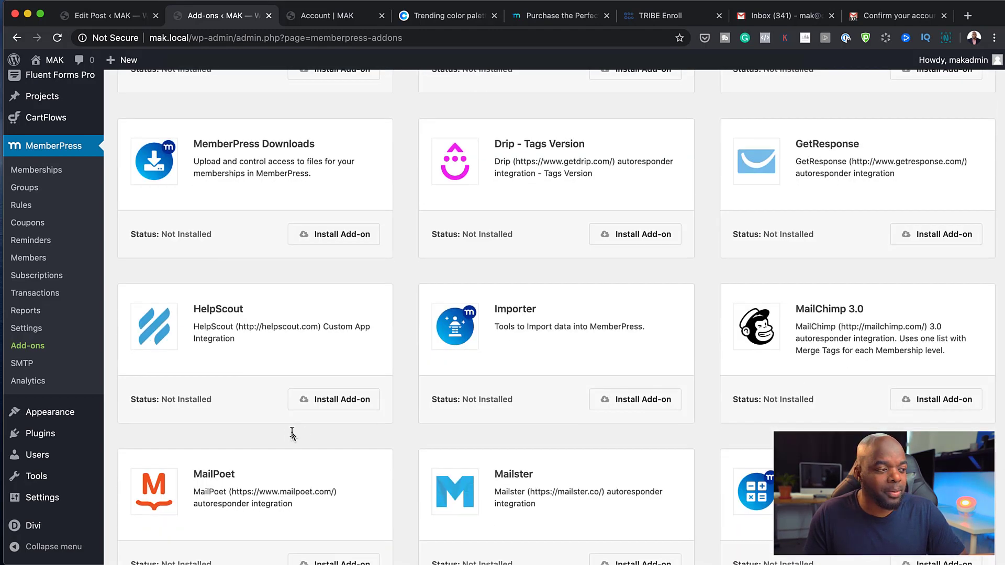
{"action": "scroll", "coordinate": [291, 434], "scroll_direction": "down", "scroll_amount": 2}
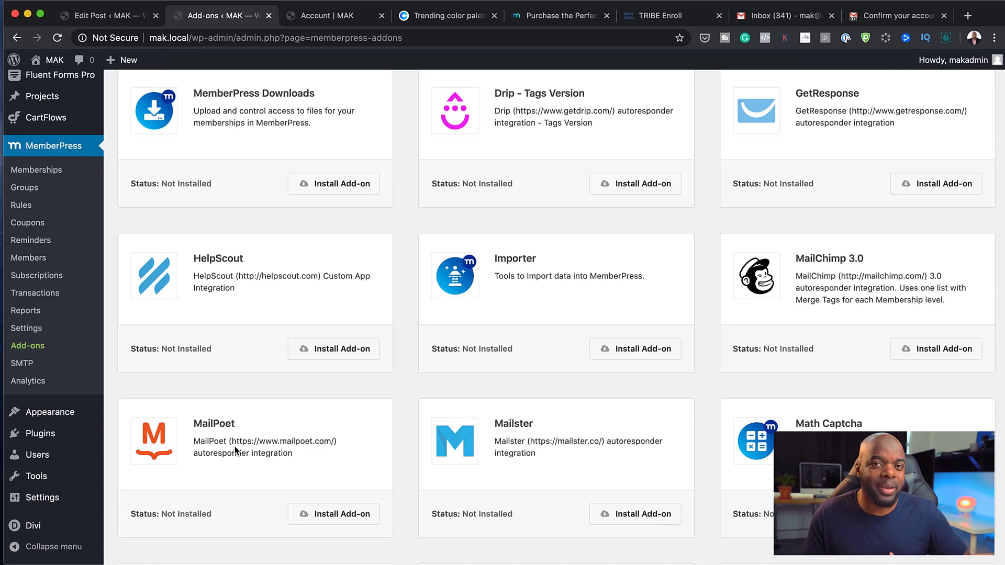
{"action": "scroll", "coordinate": [333, 440], "scroll_direction": "down", "scroll_amount": 3}
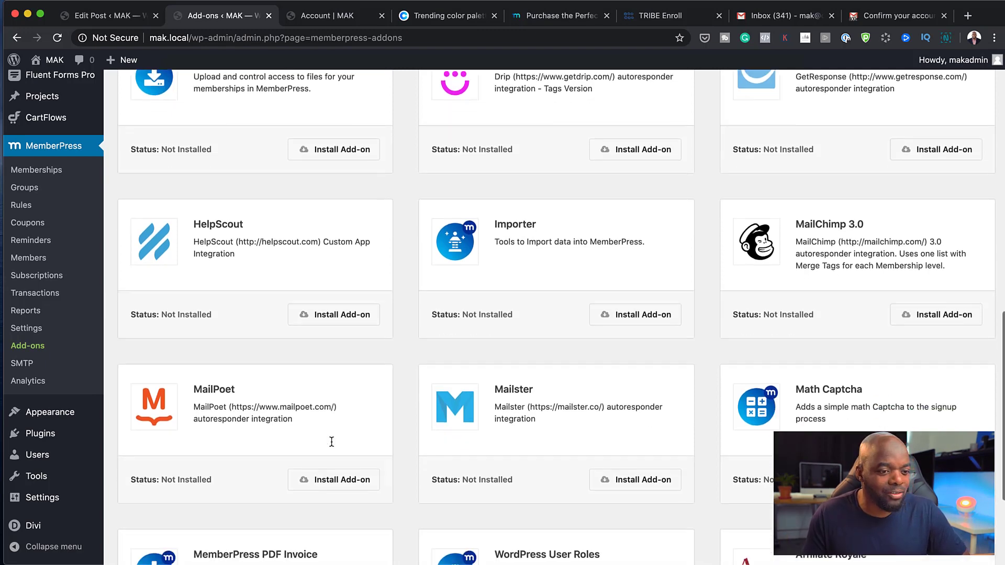
{"action": "scroll", "coordinate": [332, 441], "scroll_direction": "down", "scroll_amount": 5}
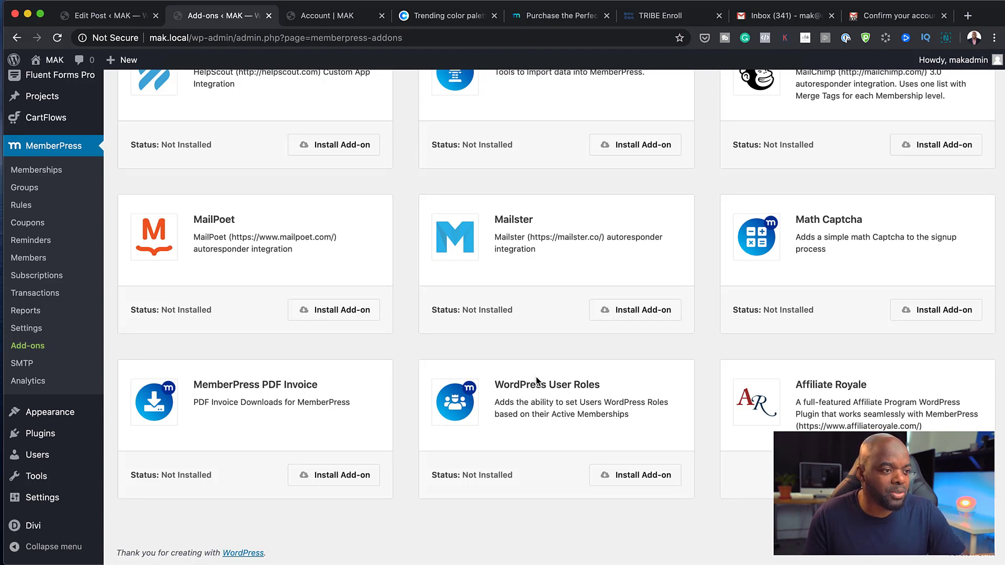
{"action": "scroll", "coordinate": [719, 433], "scroll_direction": "up", "scroll_amount": 20}
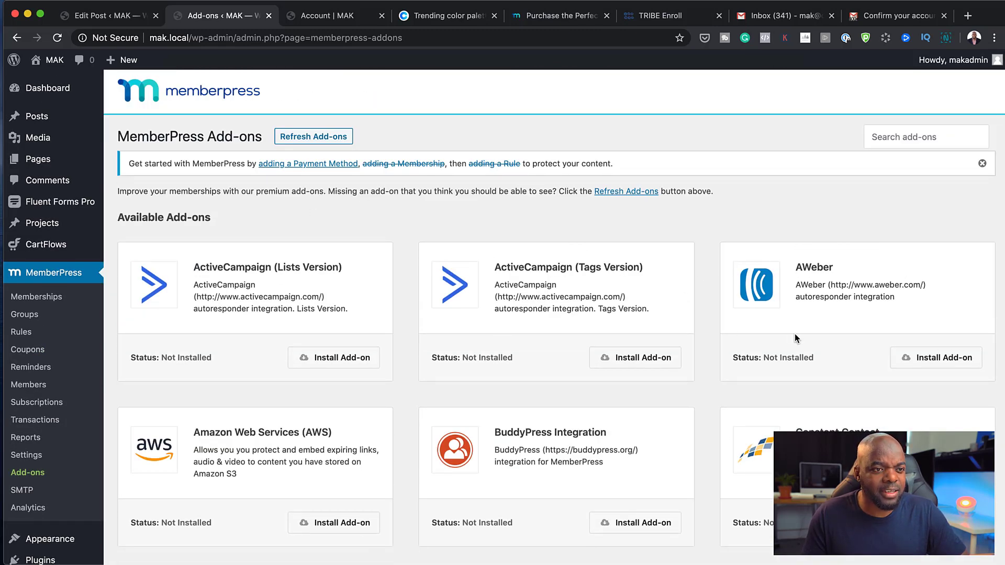
{"action": "scroll", "coordinate": [752, 394], "scroll_direction": "down", "scroll_amount": 5}
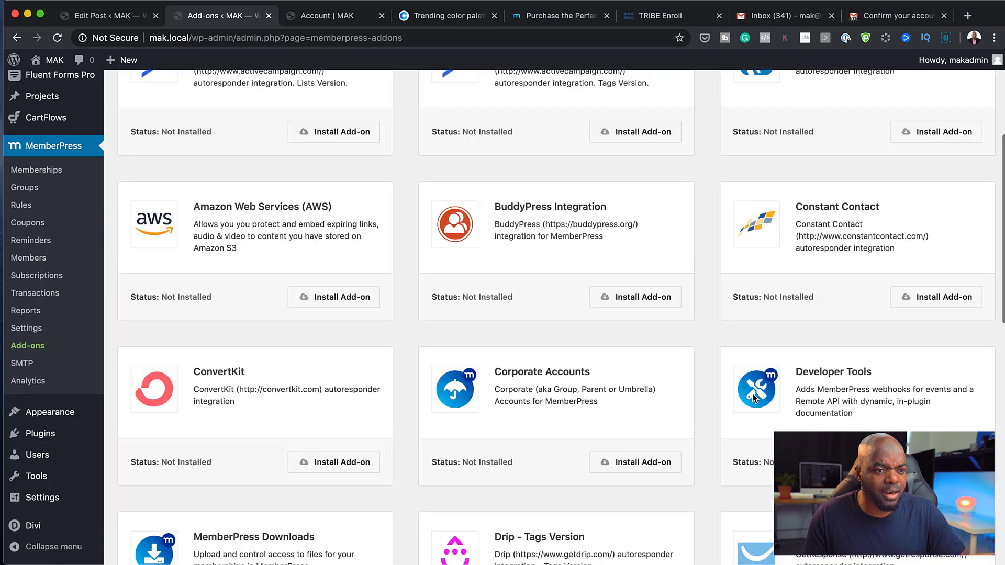
{"action": "scroll", "coordinate": [753, 393], "scroll_direction": "down", "scroll_amount": 1}
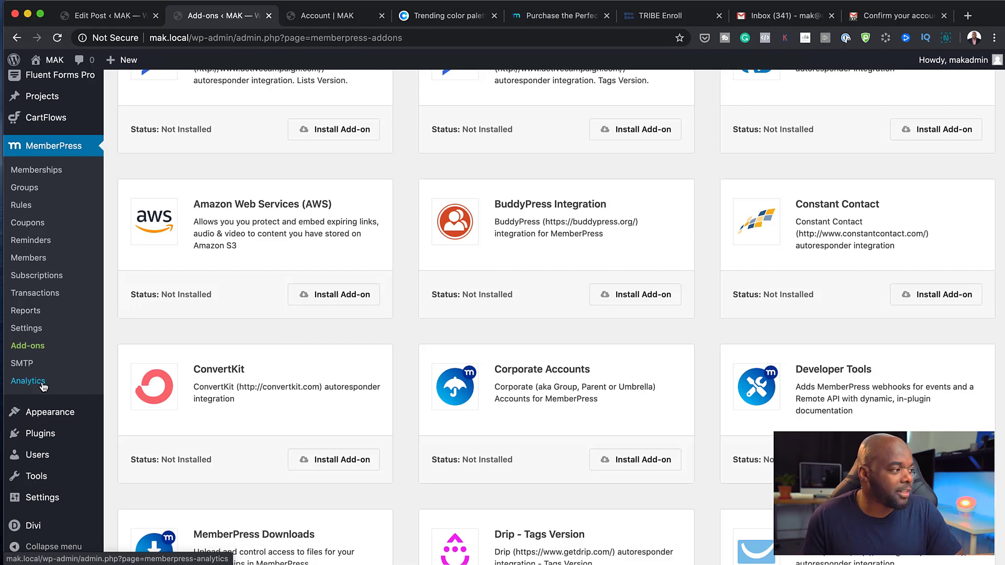
Review the MemberPress Analytics page offering the MonsterInsights install as step 1
{"action": "left_click", "coordinate": [43, 385]}
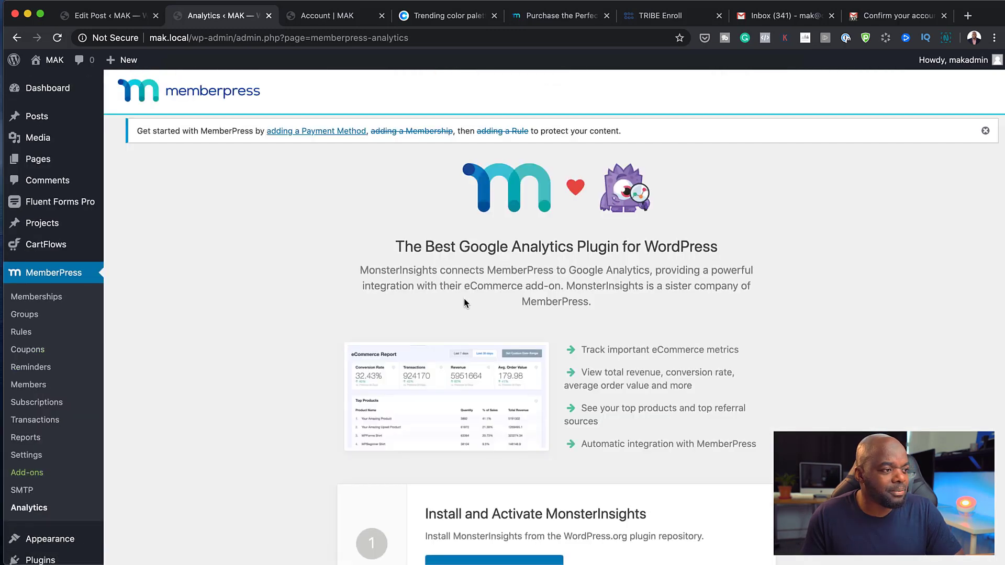
{"action": "scroll", "coordinate": [278, 288], "scroll_direction": "down", "scroll_amount": 5}
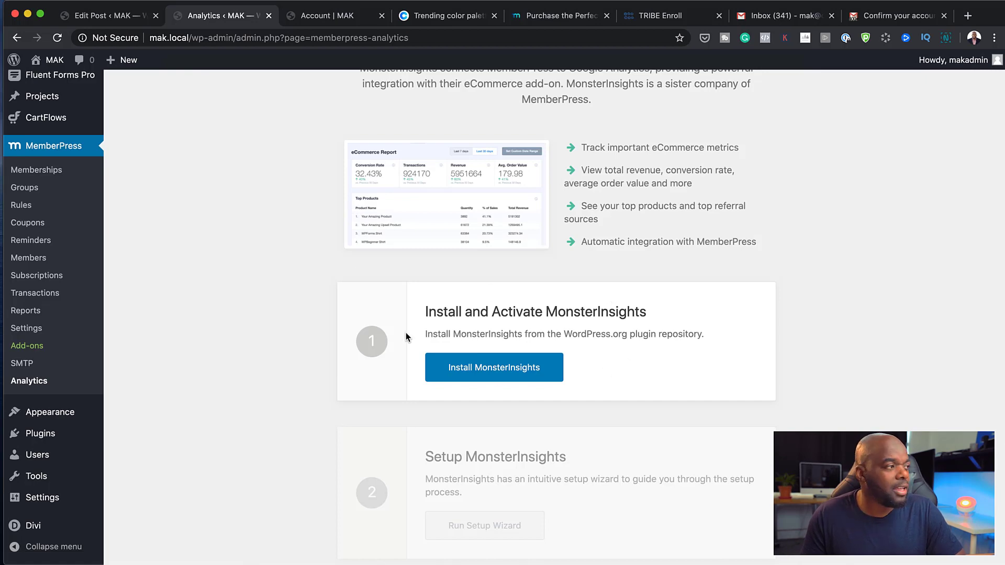
{"action": "scroll", "coordinate": [406, 332], "scroll_direction": "up", "scroll_amount": 4}
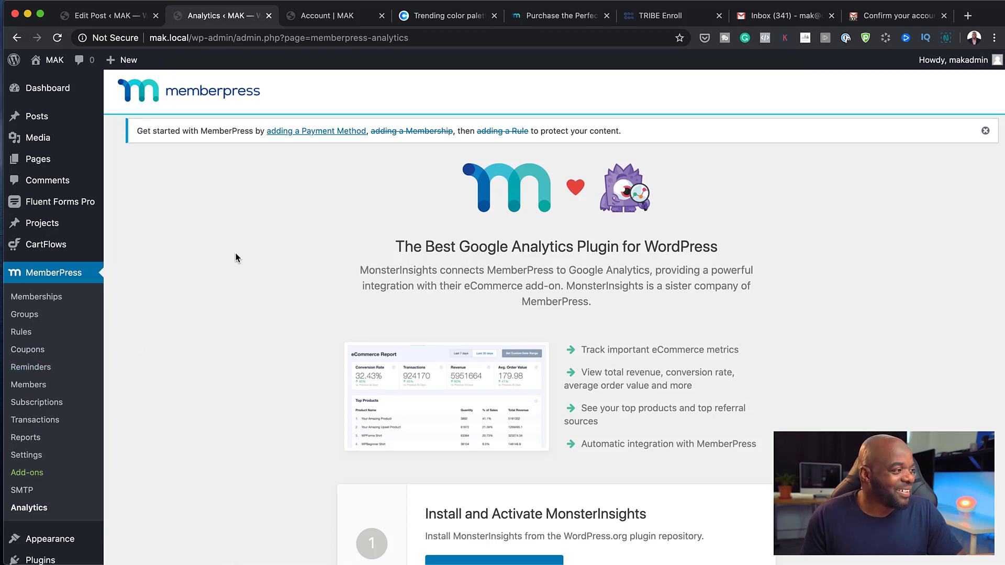
Go to the top of the memberpress.com pricing page and scroll down to the plan cards
{"action": "left_click", "coordinate": [566, 17]}
{"action": "key", "text": "Home"}
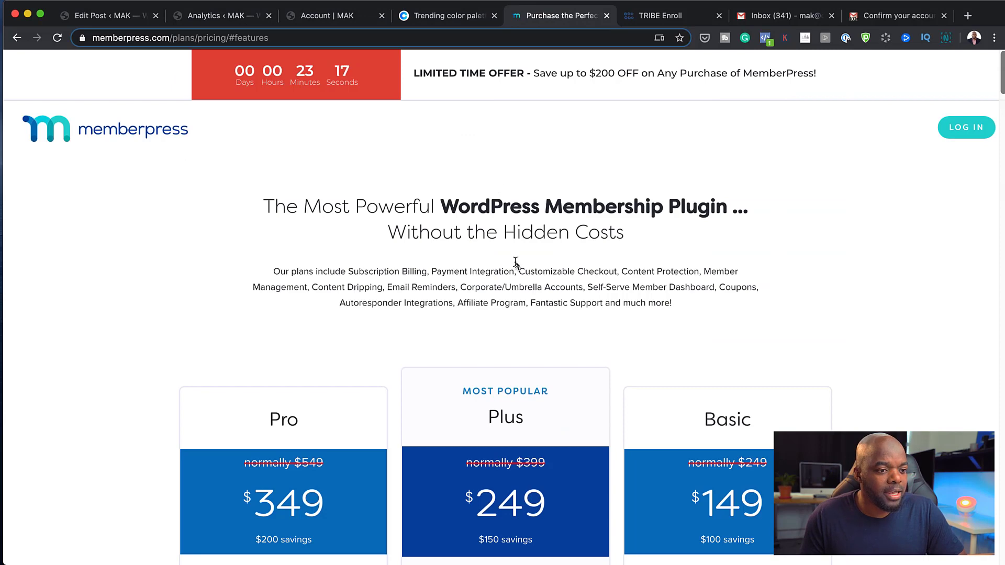
{"action": "scroll", "coordinate": [585, 355], "scroll_direction": "down", "scroll_amount": 3}
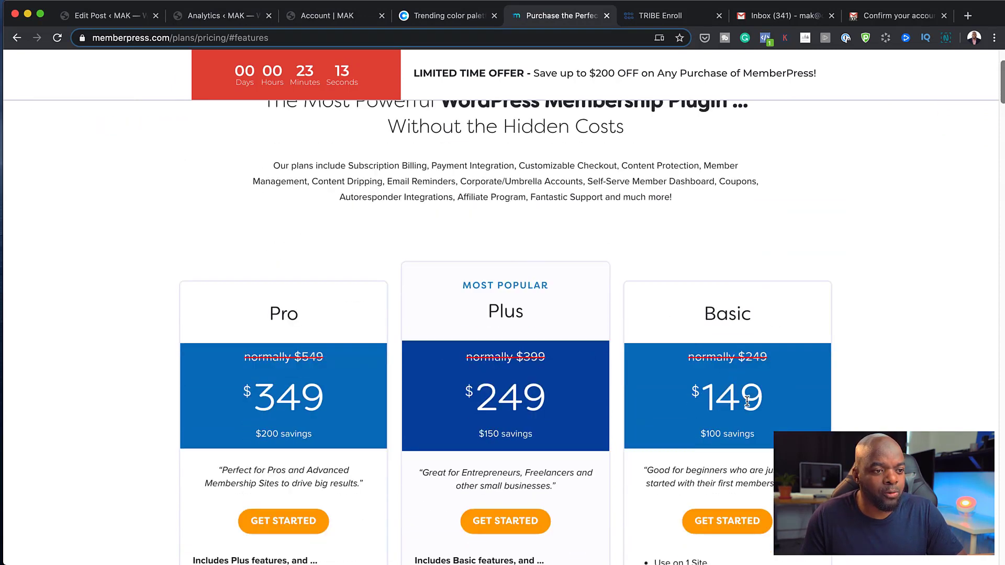
{"action": "scroll", "coordinate": [658, 425], "scroll_direction": "down", "scroll_amount": 2}
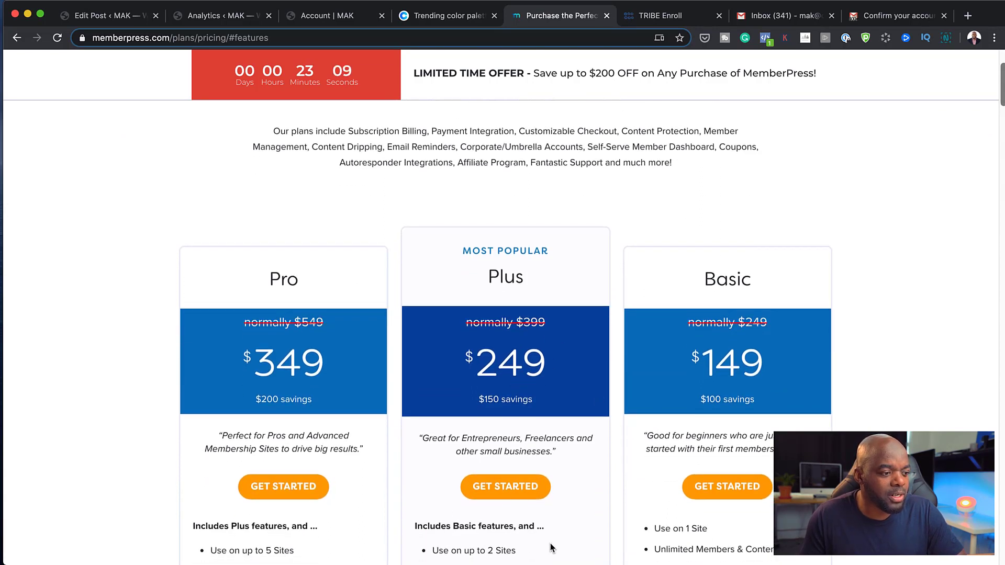
{"action": "scroll", "coordinate": [243, 500], "scroll_direction": "down", "scroll_amount": 2}
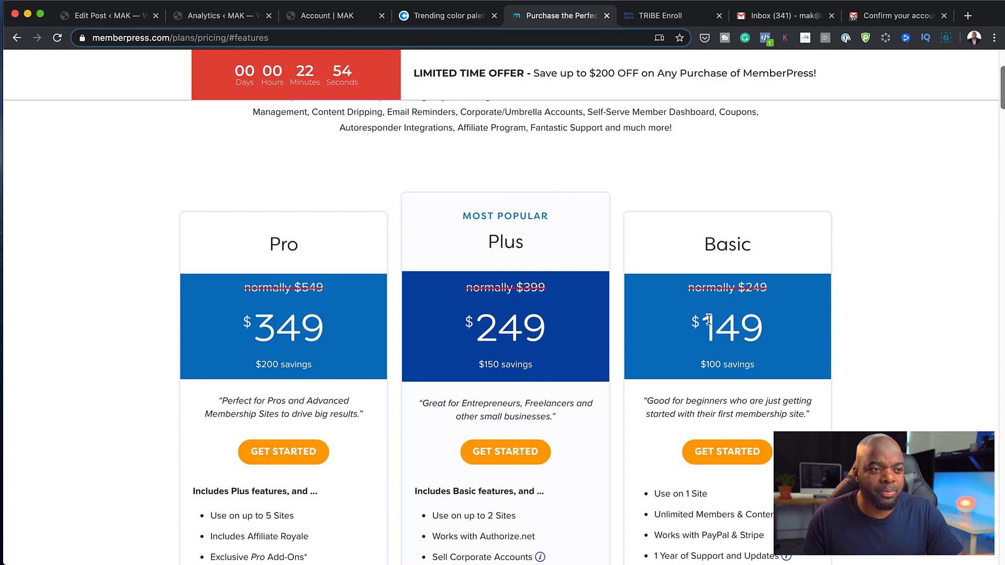
Mark the Basic plan's $149 price and compare it with Pro $349 and Plus $249
{"action": "left_click_drag", "start_coordinate": [707, 324], "coordinate": [781, 330]}
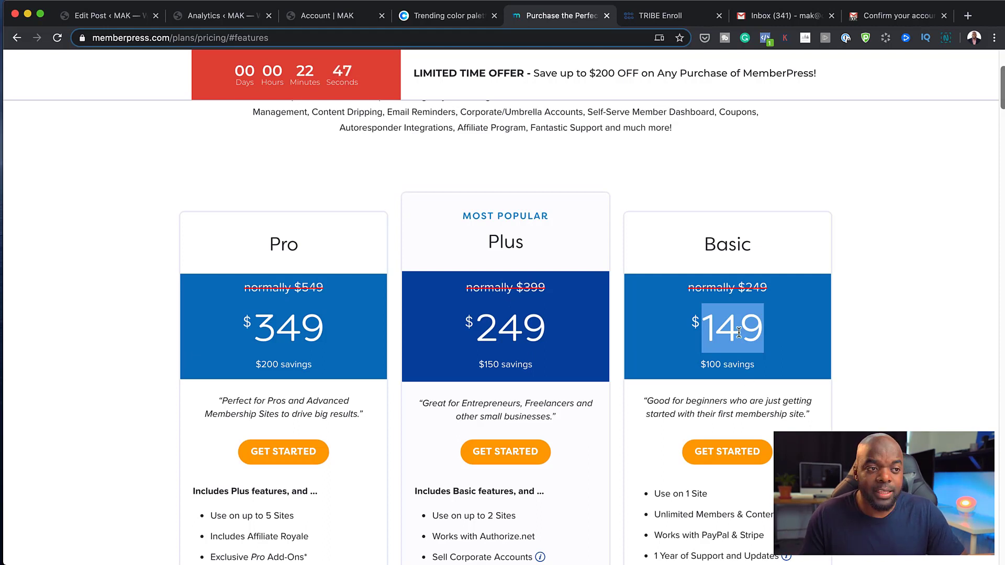
{"action": "left_click", "coordinate": [761, 331]}
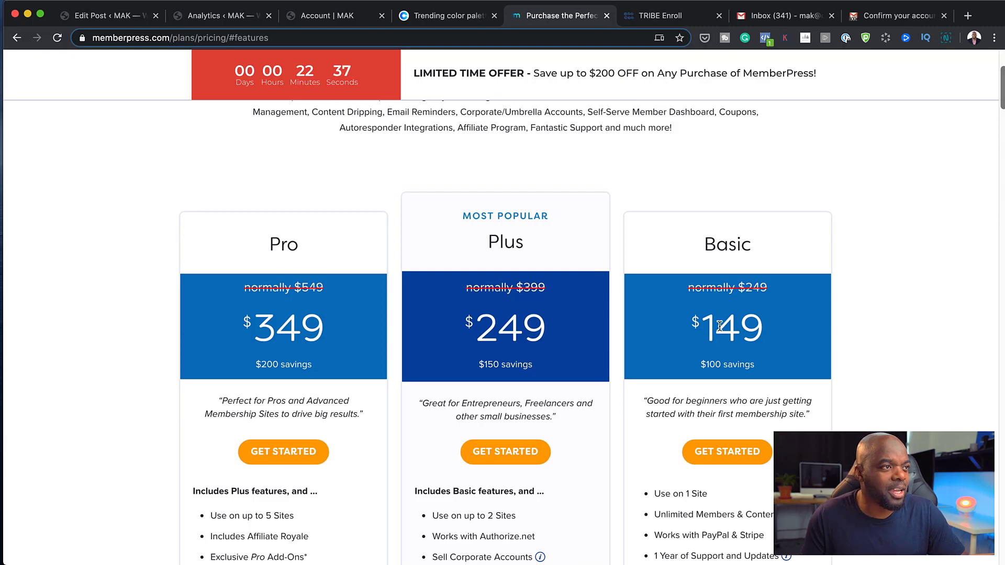
{"action": "scroll", "coordinate": [721, 335], "scroll_direction": "up", "scroll_amount": 3}
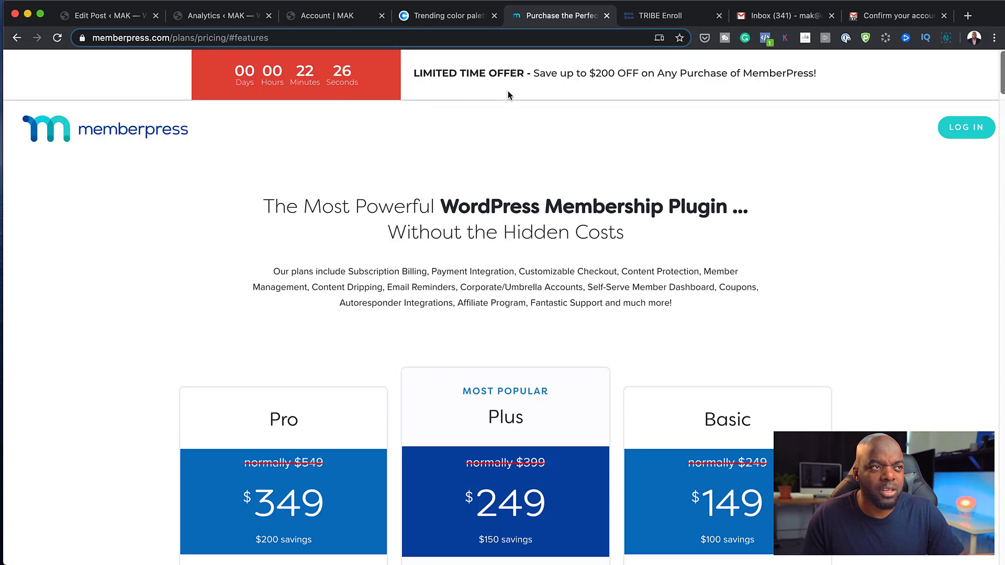
{"action": "scroll", "coordinate": [680, 314], "scroll_direction": "down", "scroll_amount": 3}
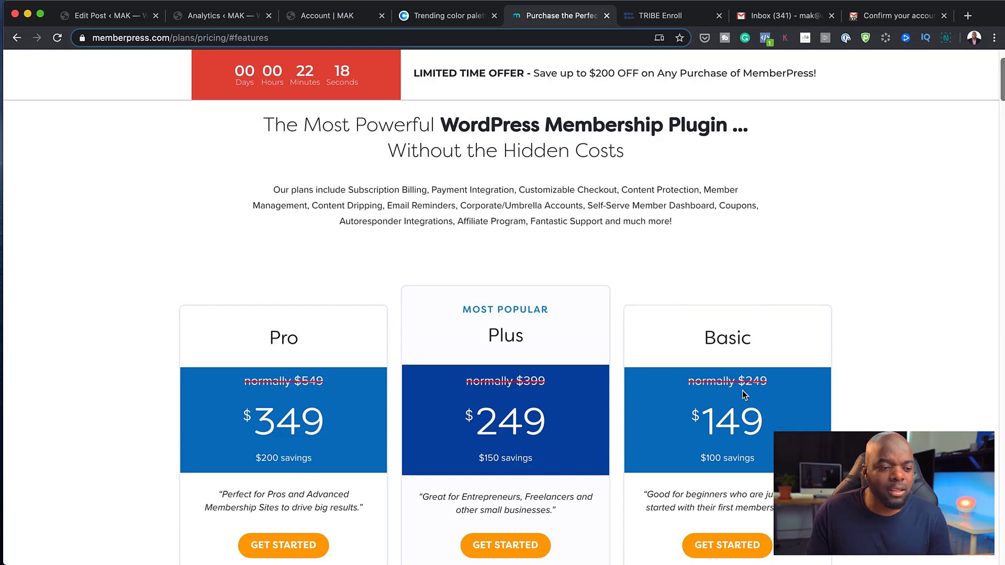
{"action": "scroll", "coordinate": [738, 377], "scroll_direction": "down", "scroll_amount": 2}
{"action": "scroll", "coordinate": [733, 371], "scroll_direction": "down", "scroll_amount": 3}
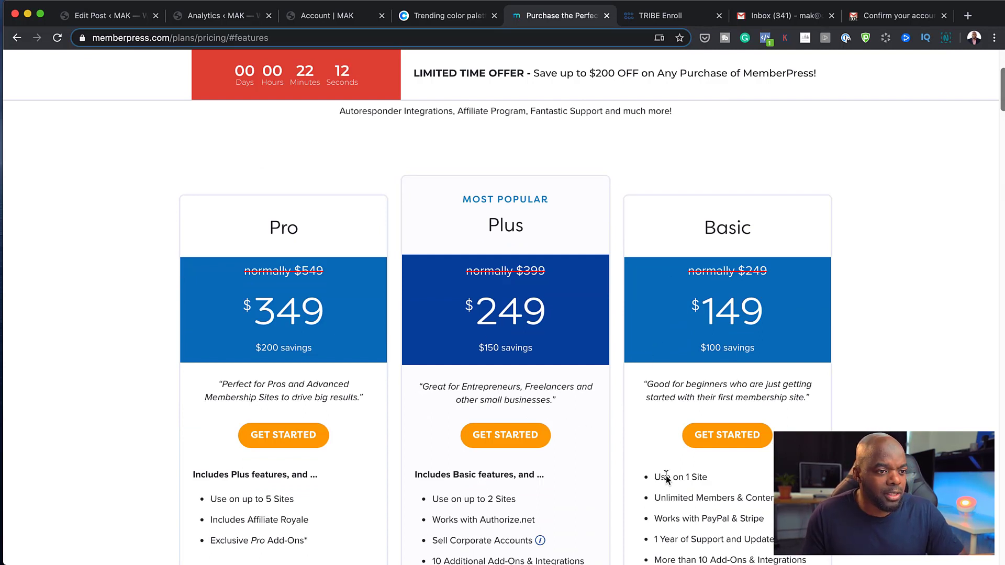
{"action": "scroll", "coordinate": [662, 476], "scroll_direction": "down", "scroll_amount": 1}
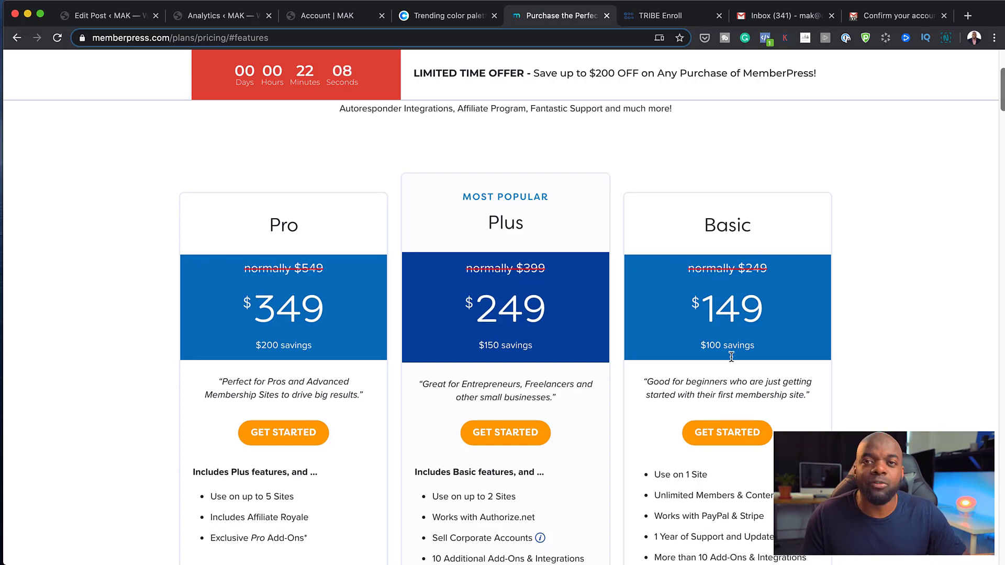
{"action": "scroll", "coordinate": [681, 407], "scroll_direction": "down", "scroll_amount": 5}
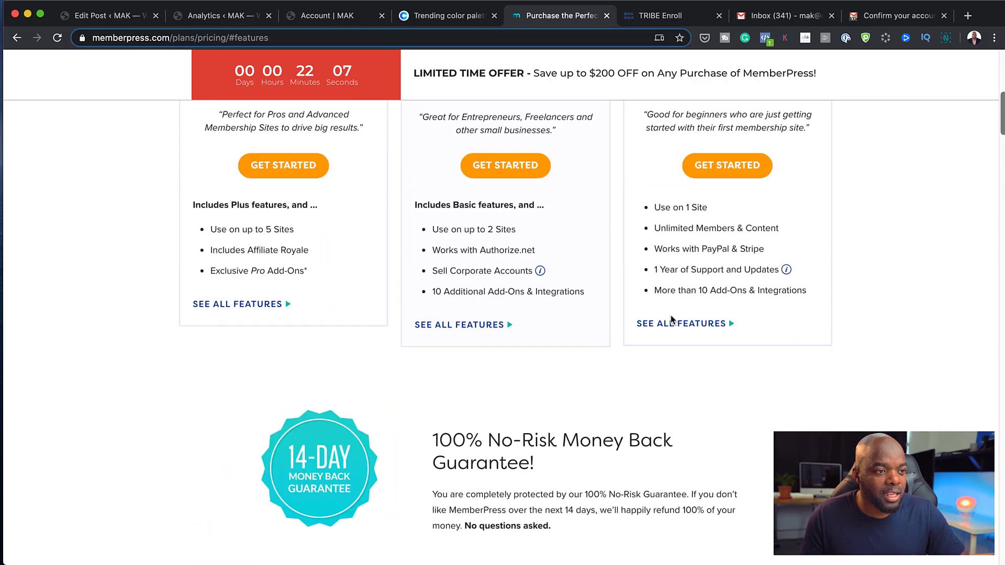
Jump to the full feature comparison table below the Basic plan card and scroll through it
{"action": "left_click", "coordinate": [669, 324]}
{"action": "scroll", "coordinate": [671, 327], "scroll_direction": "down", "scroll_amount": 5}
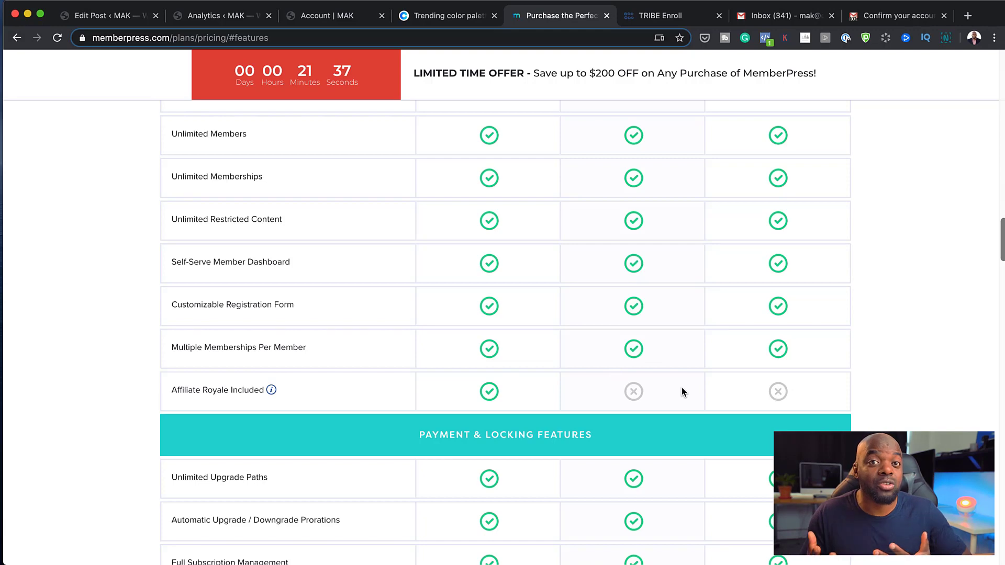
{"action": "scroll", "coordinate": [681, 390], "scroll_direction": "down", "scroll_amount": 5}
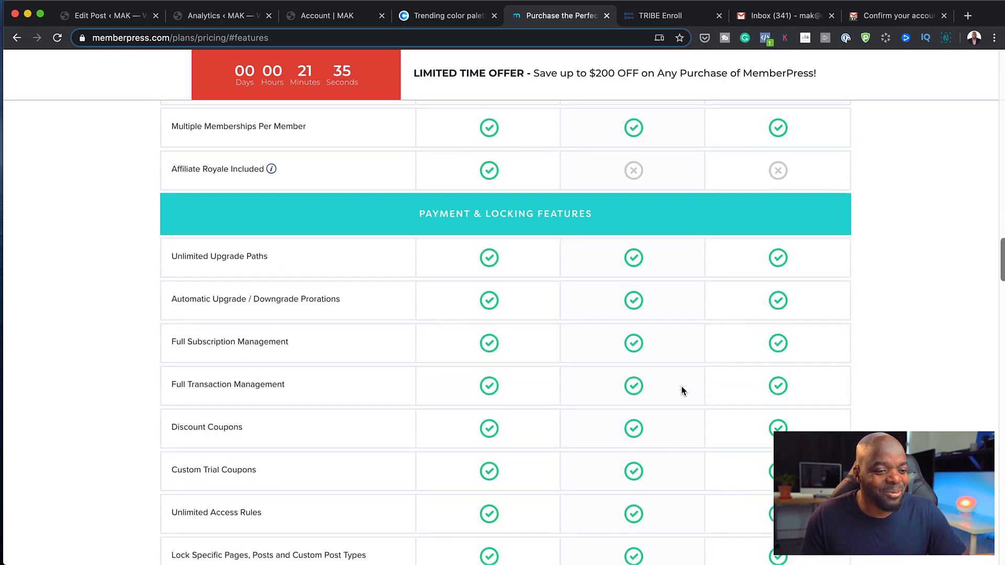
{"action": "scroll", "coordinate": [682, 390], "scroll_direction": "down", "scroll_amount": 15}
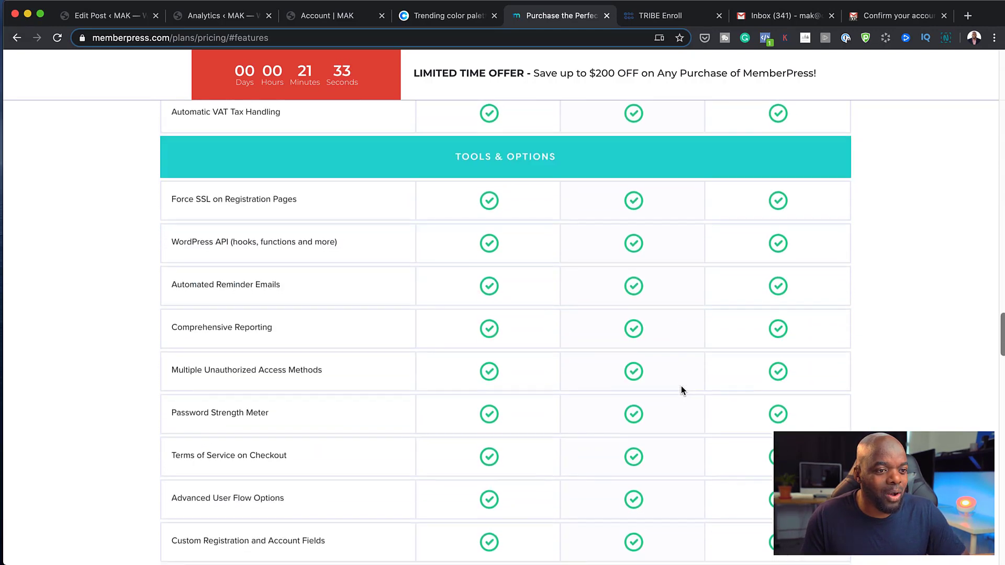
{"action": "scroll", "coordinate": [681, 387], "scroll_direction": "down", "scroll_amount": 18}
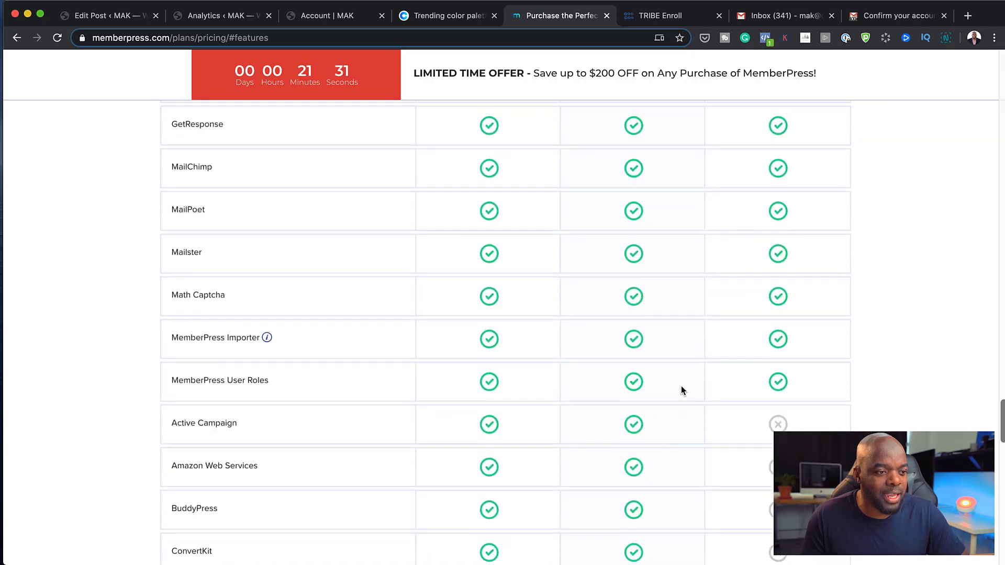
{"action": "scroll", "coordinate": [681, 390], "scroll_direction": "down", "scroll_amount": 5}
{"action": "scroll", "coordinate": [697, 381], "scroll_direction": "up", "scroll_amount": 1}
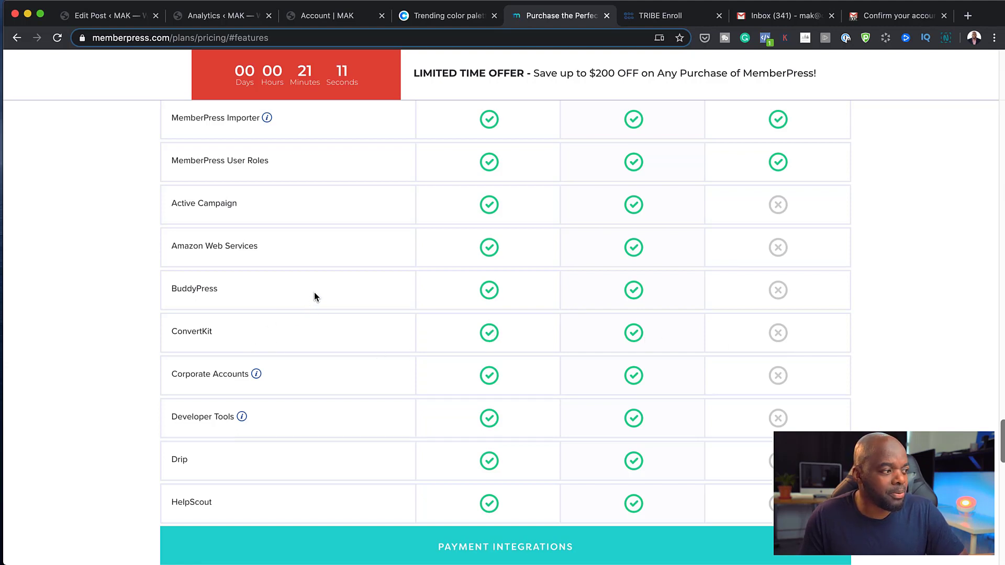
Check the Corporate Accounts info, then review features like Automated Reminder Emails and Comprehensive Reporting
{"action": "mouse_move", "coordinate": [257, 374]}
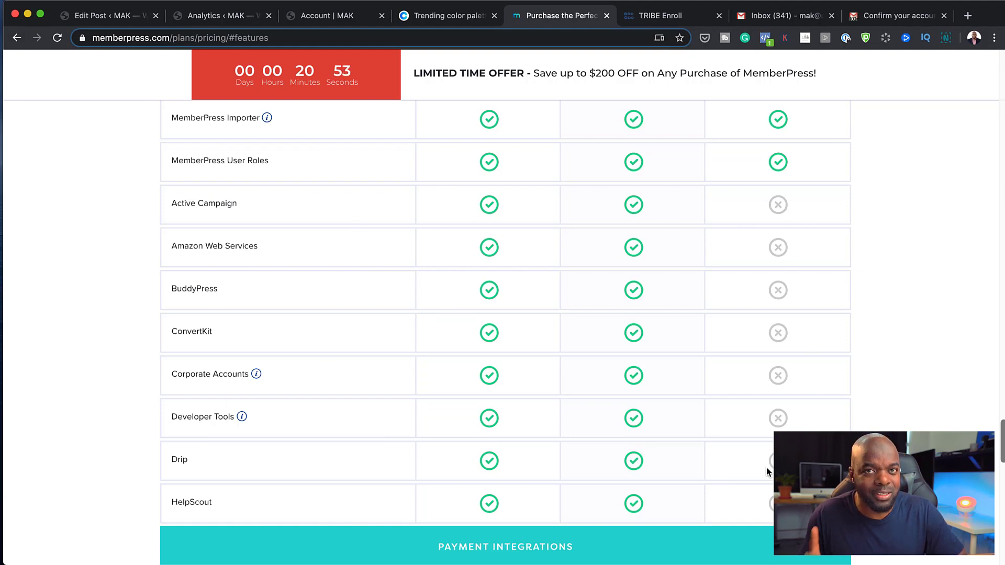
{"action": "scroll", "coordinate": [741, 442], "scroll_direction": "down", "scroll_amount": 5}
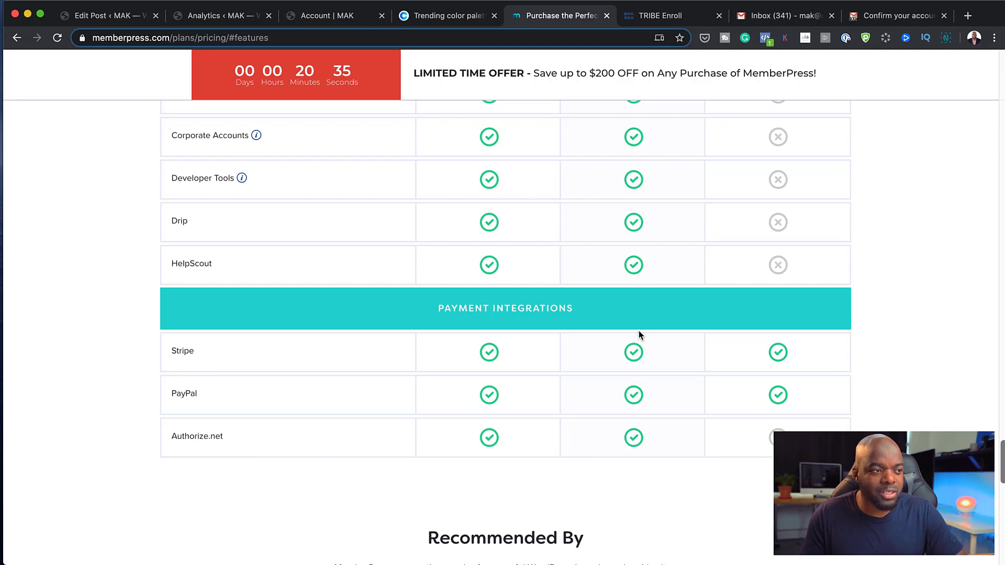
{"action": "scroll", "coordinate": [654, 417], "scroll_direction": "down", "scroll_amount": 1}
{"action": "scroll", "coordinate": [655, 417], "scroll_direction": "down", "scroll_amount": 3}
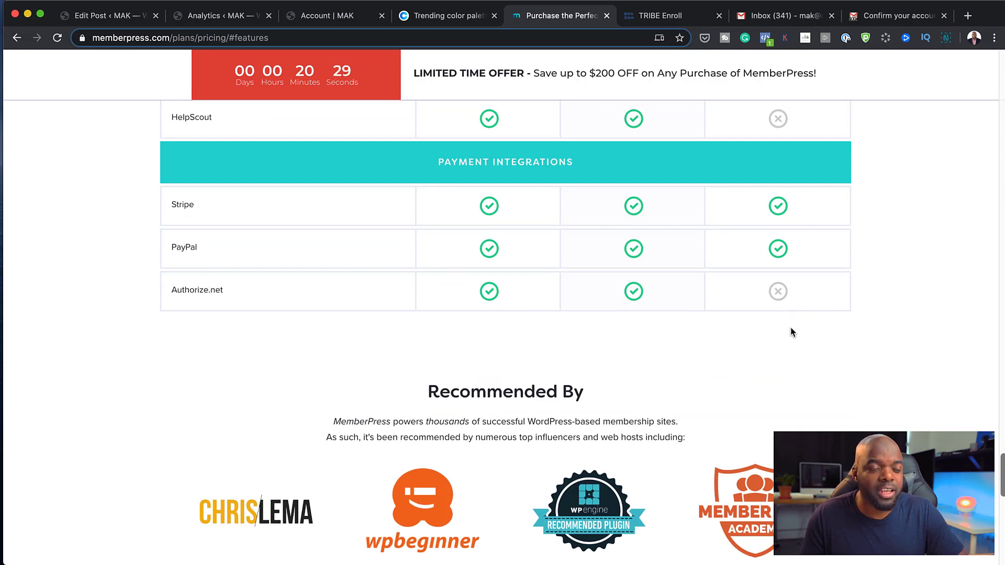
{"action": "scroll", "coordinate": [790, 335], "scroll_direction": "up", "scroll_amount": 2}
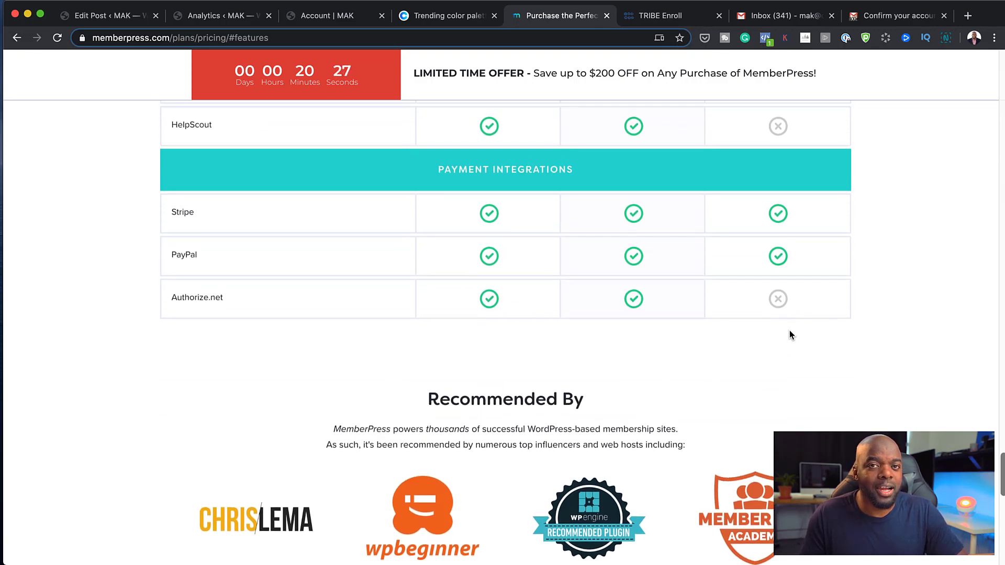
{"action": "scroll", "coordinate": [664, 296], "scroll_direction": "up", "scroll_amount": 20}
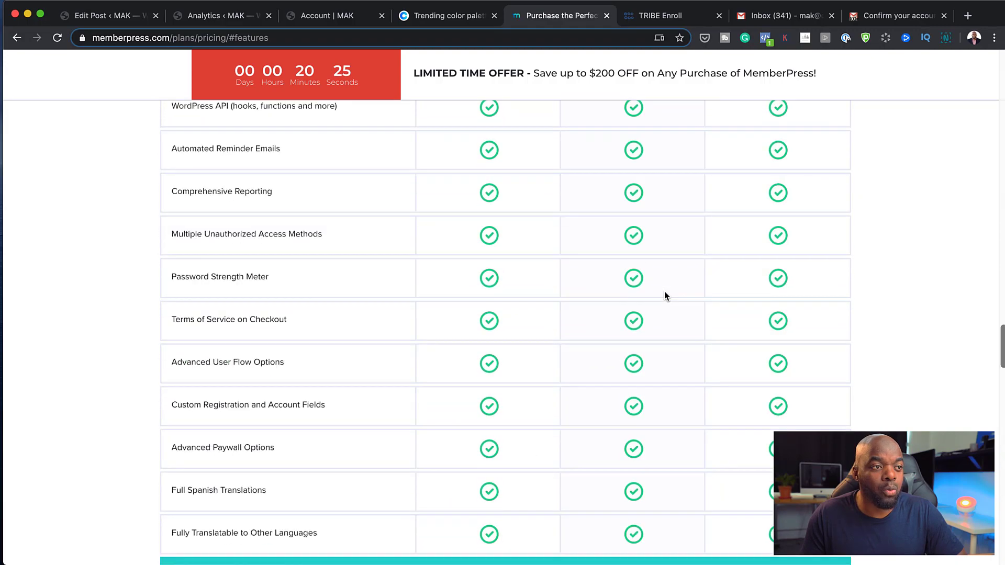
{"action": "scroll", "coordinate": [665, 293], "scroll_direction": "down", "scroll_amount": 5}
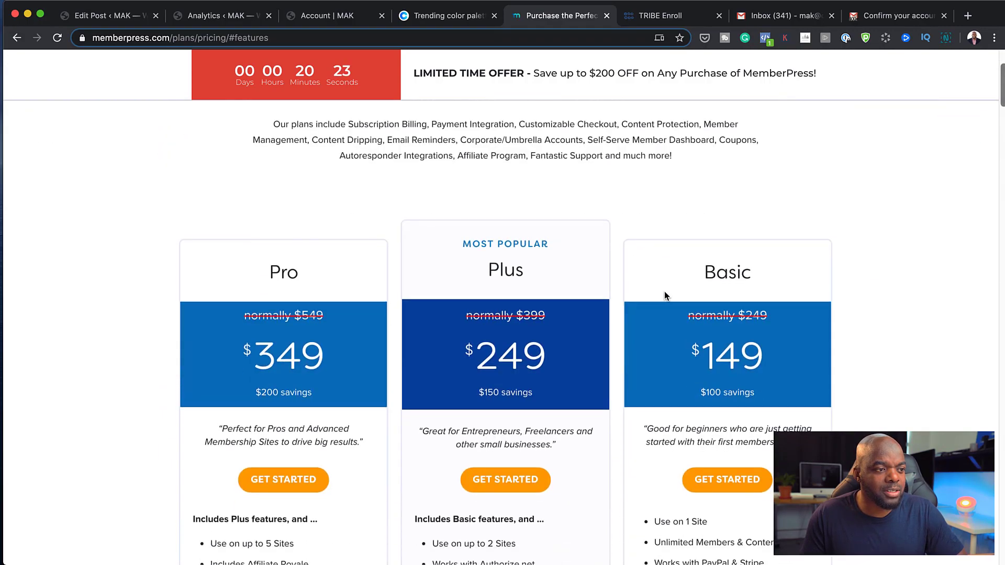
{"action": "scroll", "coordinate": [687, 319], "scroll_direction": "up", "scroll_amount": 1}
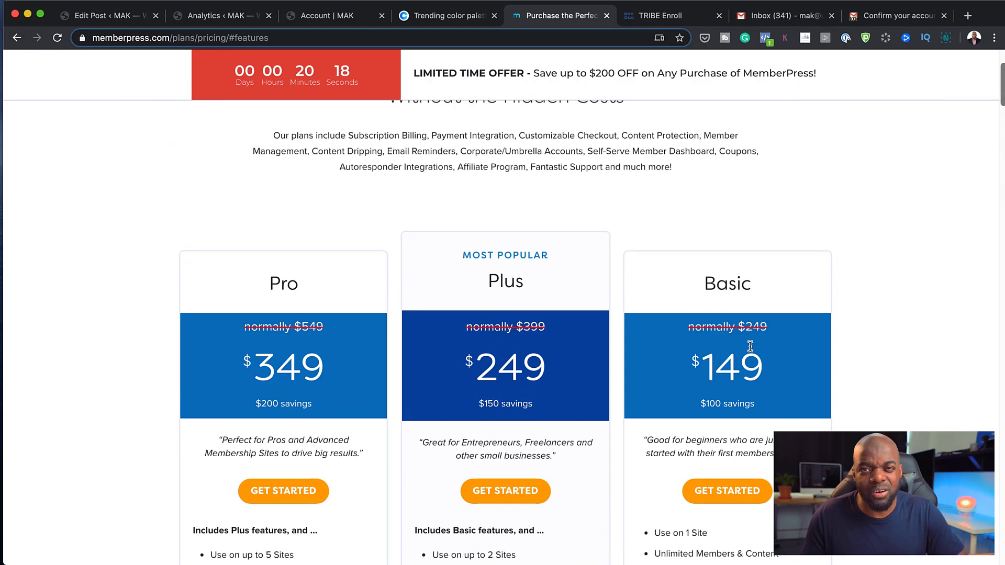
{"action": "scroll", "coordinate": [749, 347], "scroll_direction": "up", "scroll_amount": 5}
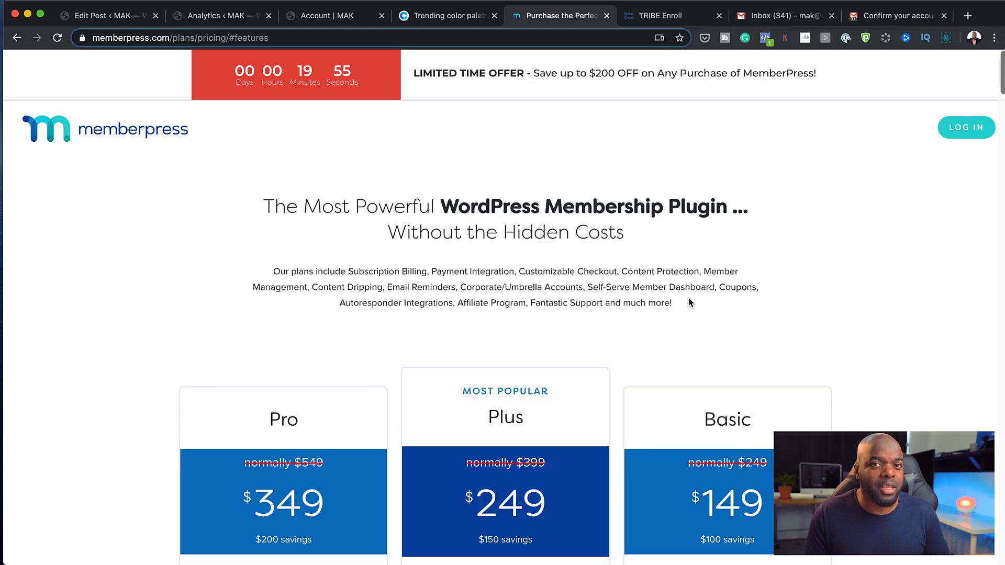
{"action": "scroll", "coordinate": [722, 409], "scroll_direction": "down", "scroll_amount": 10}
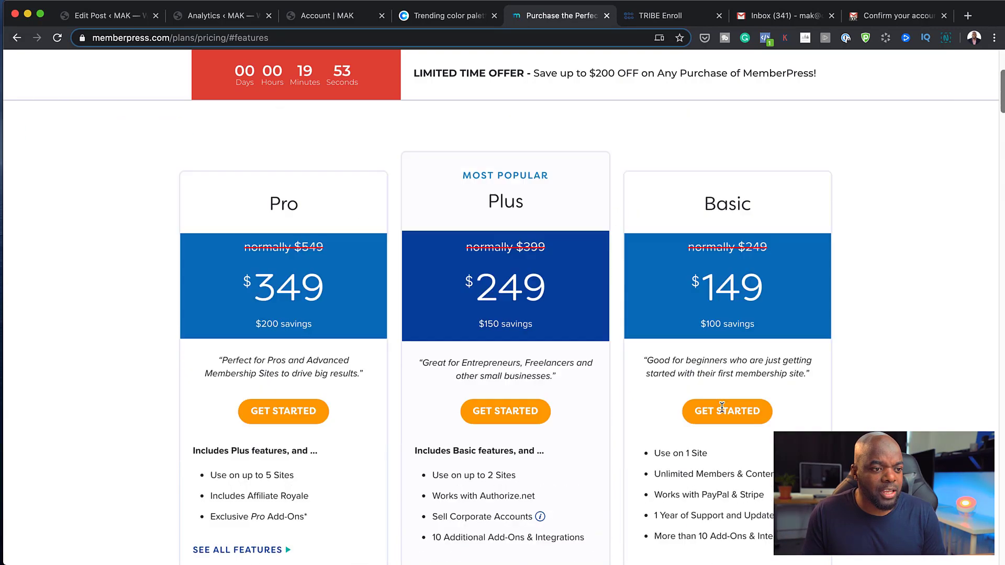
{"action": "scroll", "coordinate": [722, 409], "scroll_direction": "down", "scroll_amount": 10}
{"action": "scroll", "coordinate": [723, 411], "scroll_direction": "down", "scroll_amount": 10}
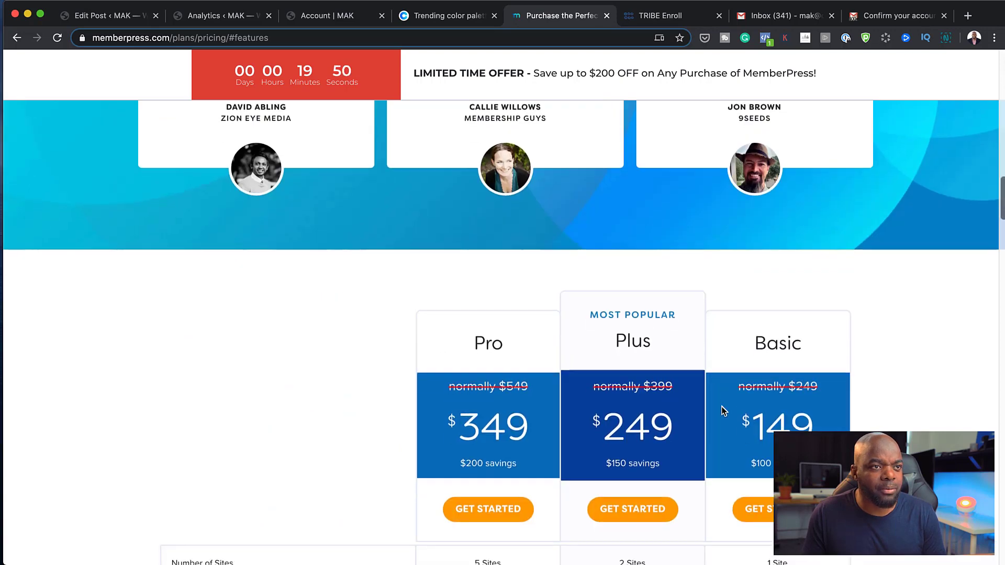
{"action": "scroll", "coordinate": [721, 410], "scroll_direction": "down", "scroll_amount": 15}
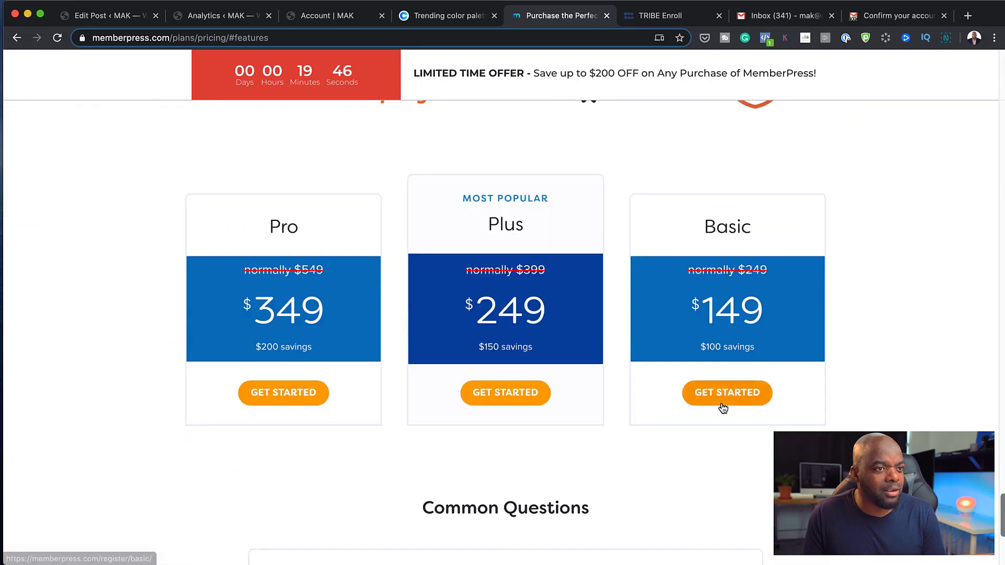
{"action": "scroll", "coordinate": [722, 407], "scroll_direction": "up", "scroll_amount": 5}
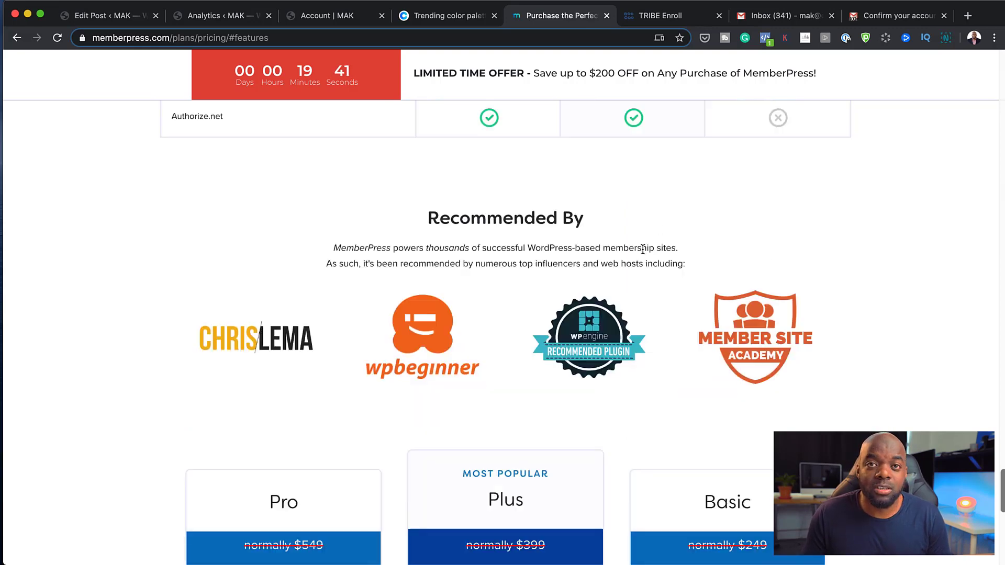
{"action": "scroll", "coordinate": [643, 251], "scroll_direction": "up", "scroll_amount": 1}
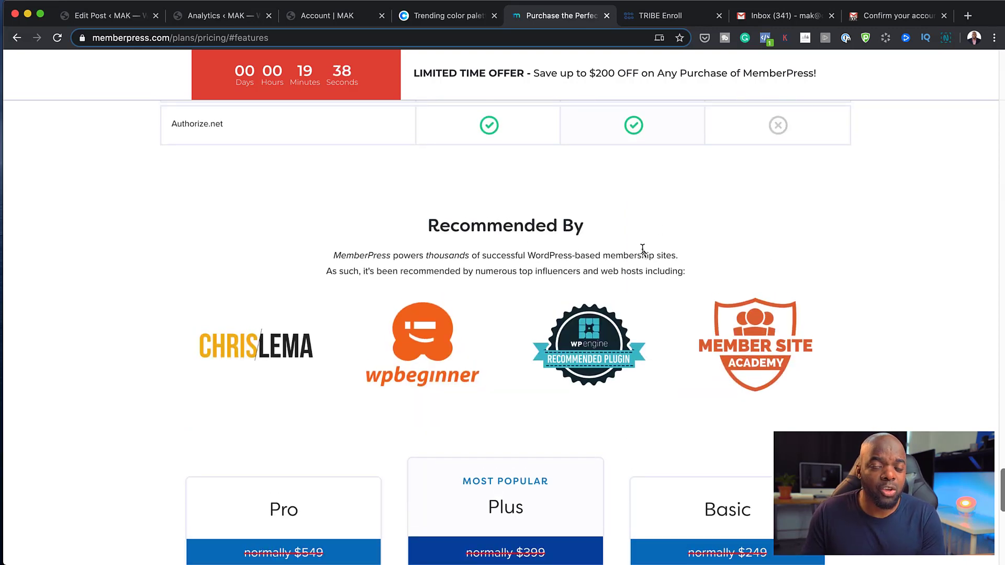